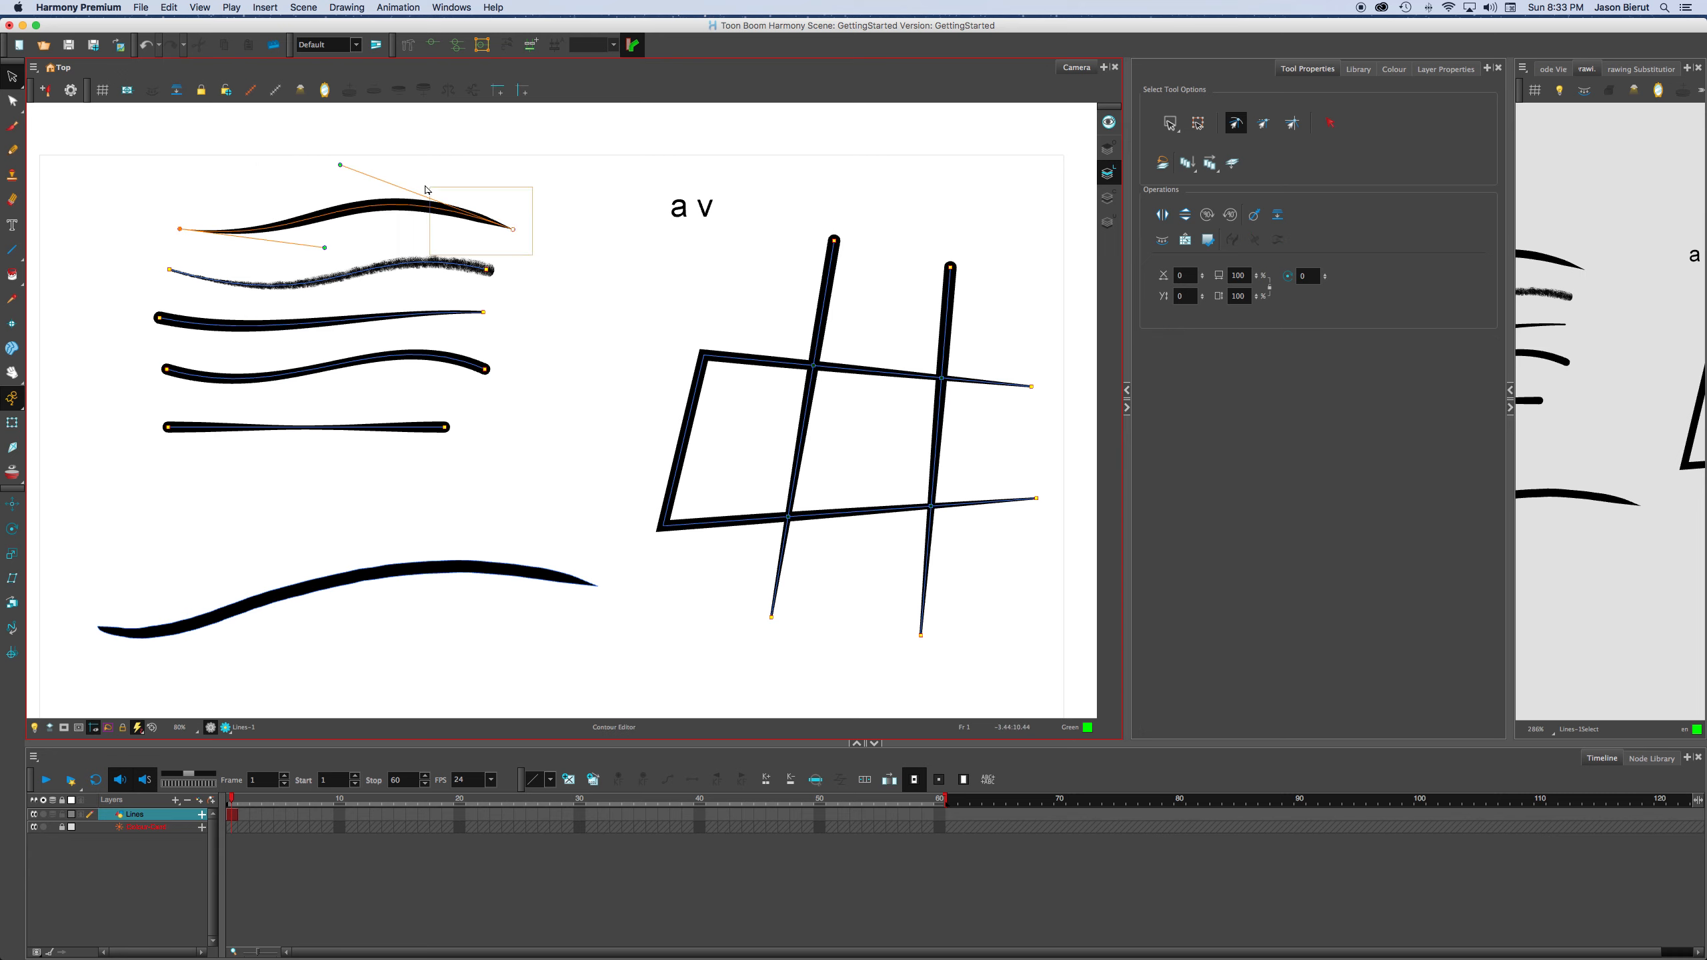
Reshape the topmost tapered line by its curve handles so it crests near its start and dips near its end, then deselect it.
{"action": "mouse_move", "coordinate": [341, 165]}
{"action": "left_mouse_down"}
{"action": "mouse_move", "coordinate": [376, 237]}
{"action": "mouse_move", "coordinate": [287, 176]}
{"action": "mouse_move", "coordinate": [329, 182]}
{"action": "left_mouse_up"}
{"action": "left_click_drag", "start_coordinate": [371, 239], "coordinate": [265, 258]}
{"action": "mouse_move", "coordinate": [330, 181]}
{"action": "left_mouse_down"}
{"action": "mouse_move", "coordinate": [360, 174]}
{"action": "mouse_move", "coordinate": [295, 227]}
{"action": "mouse_move", "coordinate": [320, 226]}
{"action": "left_mouse_up"}
{"action": "left_click", "coordinate": [368, 235]}
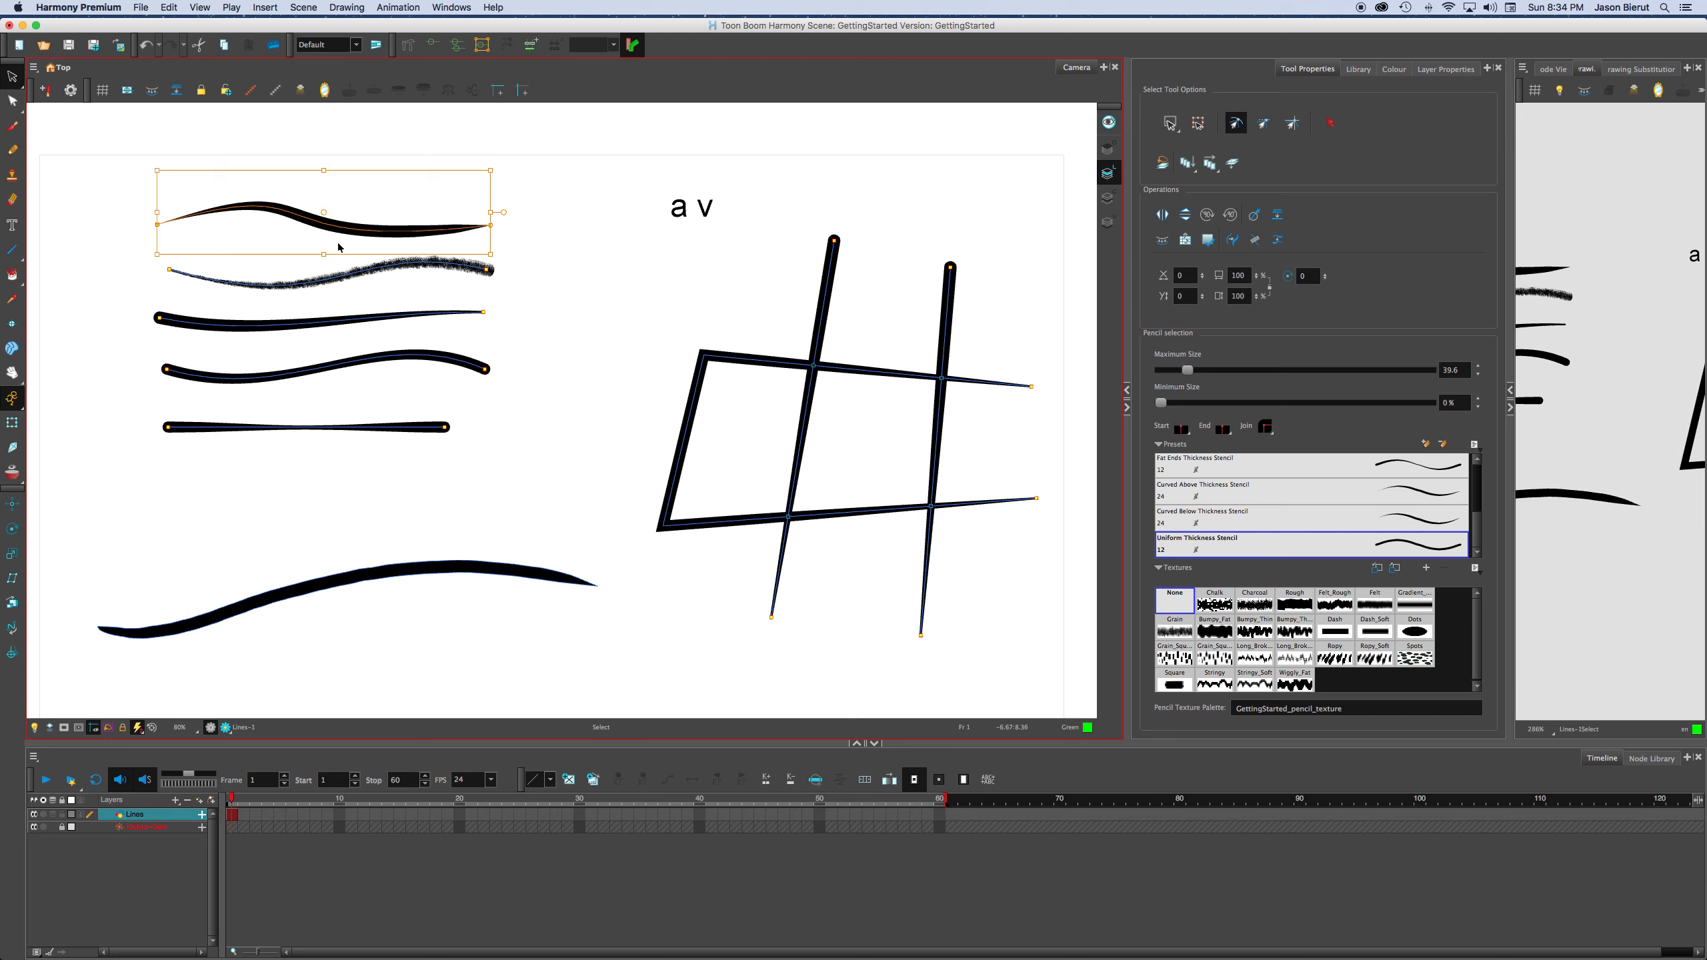
{"action": "left_click", "coordinate": [499, 277]}
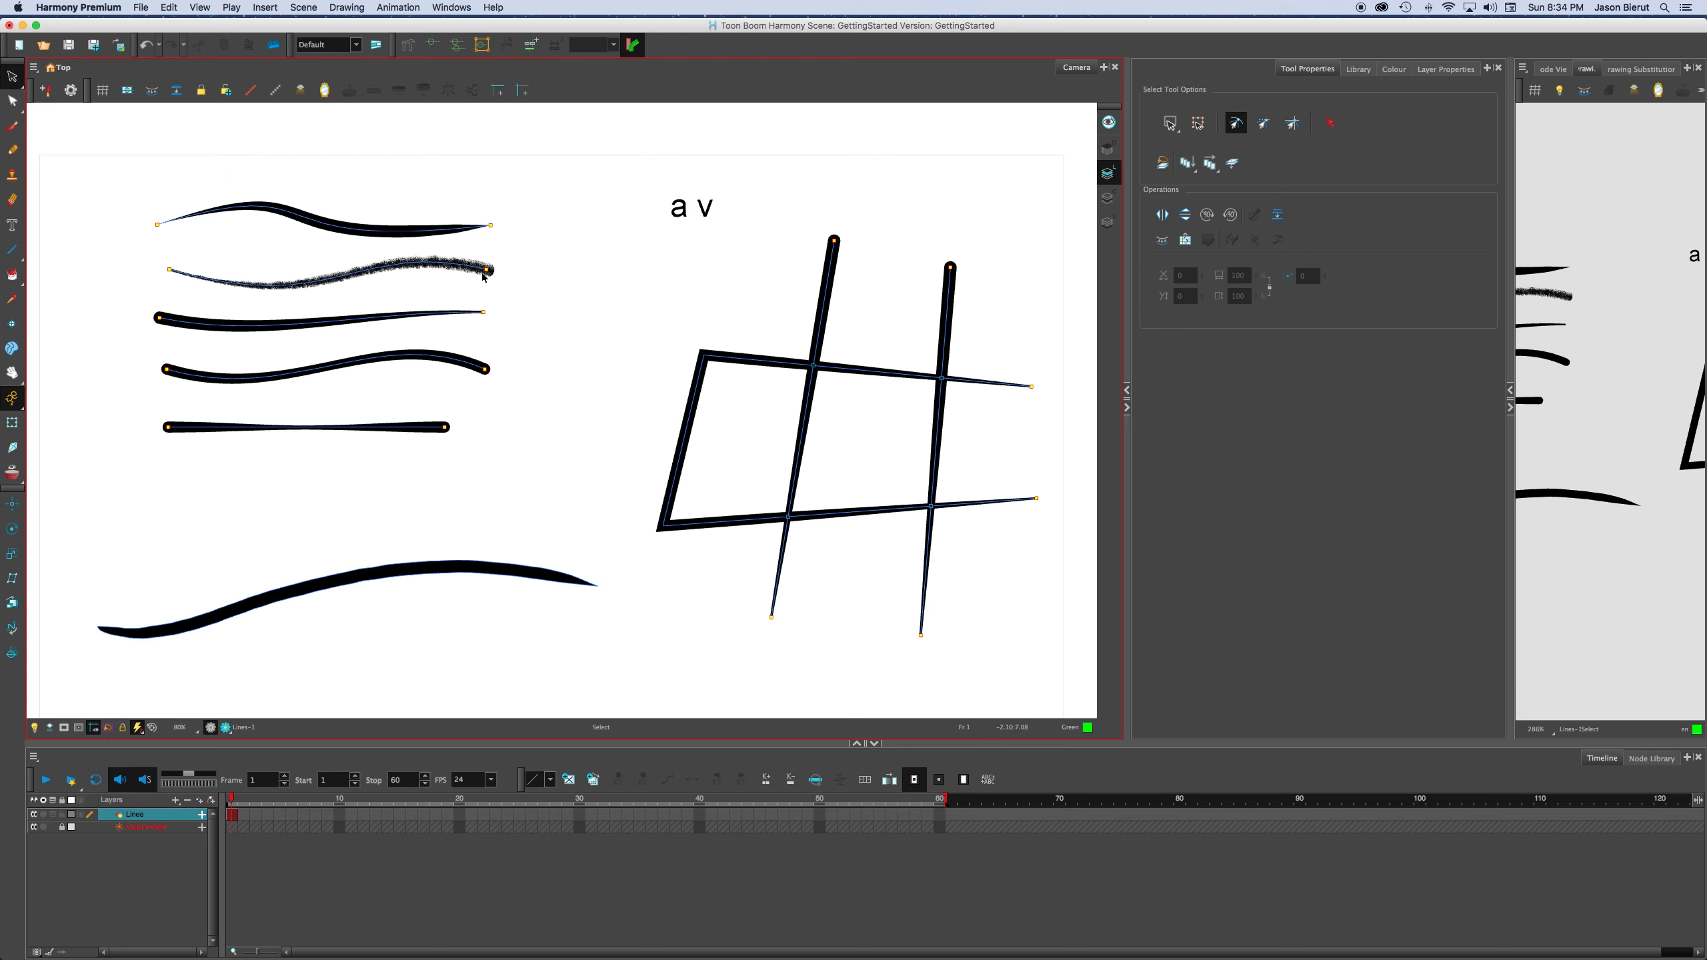
Use the Contour Editor to bend the topmost tapered line and reposition its end points so it runs steeply down across the other four lines.
{"action": "left_click", "coordinate": [12, 100]}
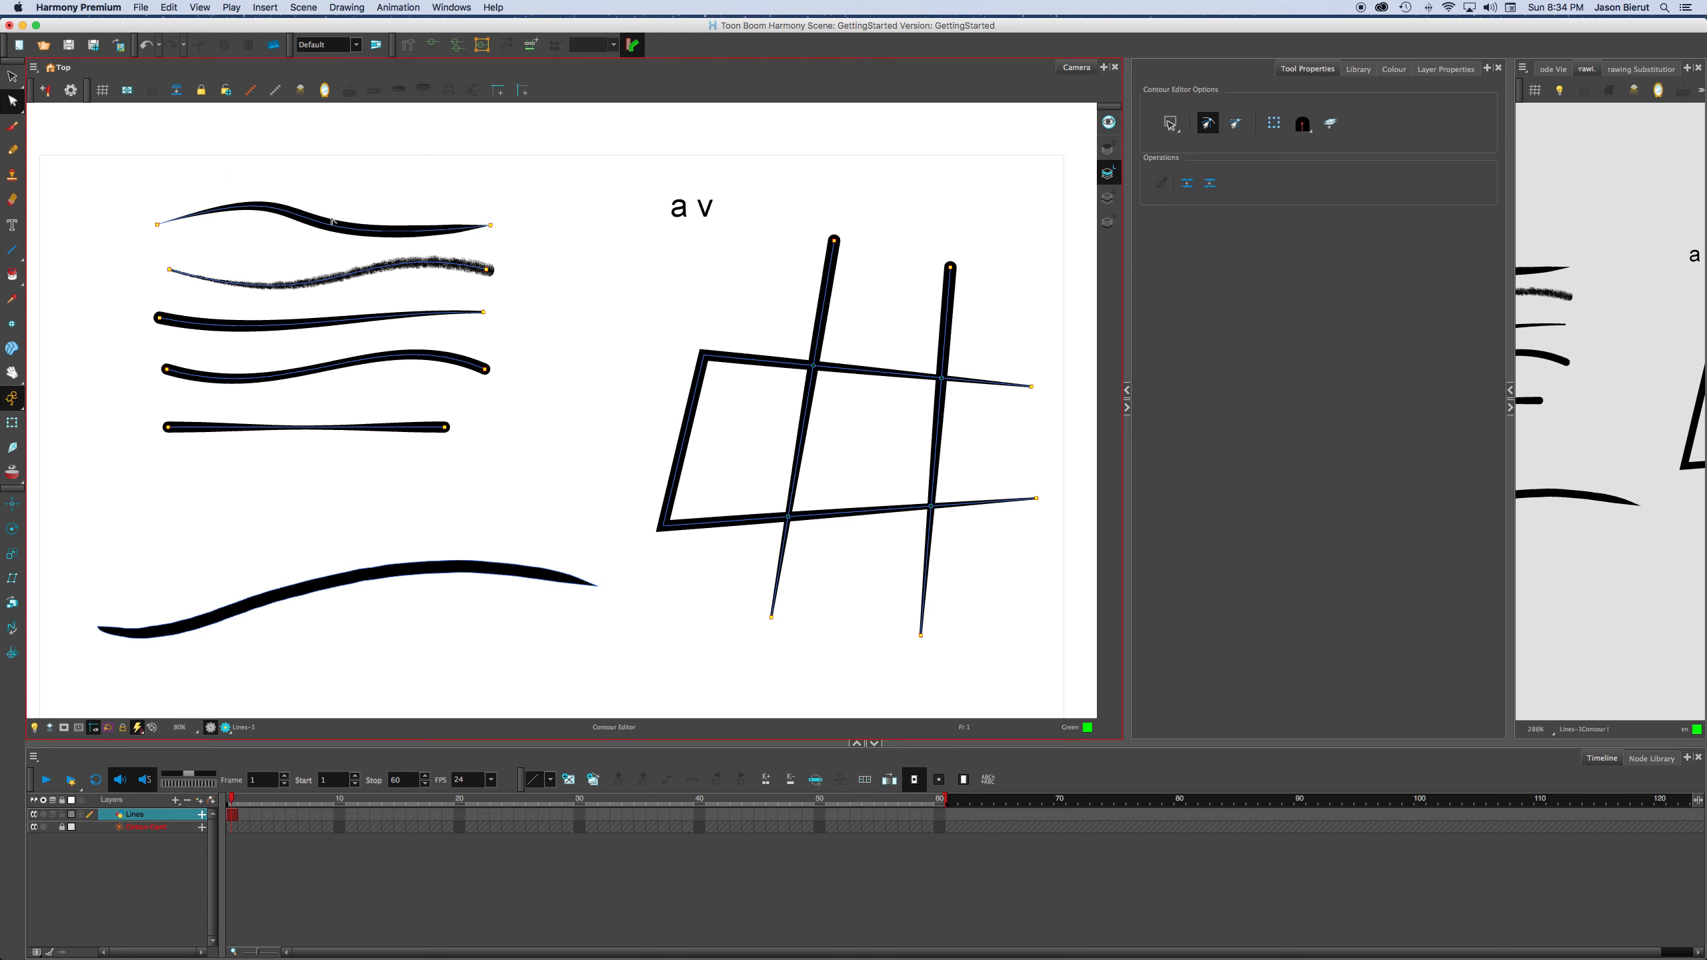
{"action": "left_click", "coordinate": [400, 230]}
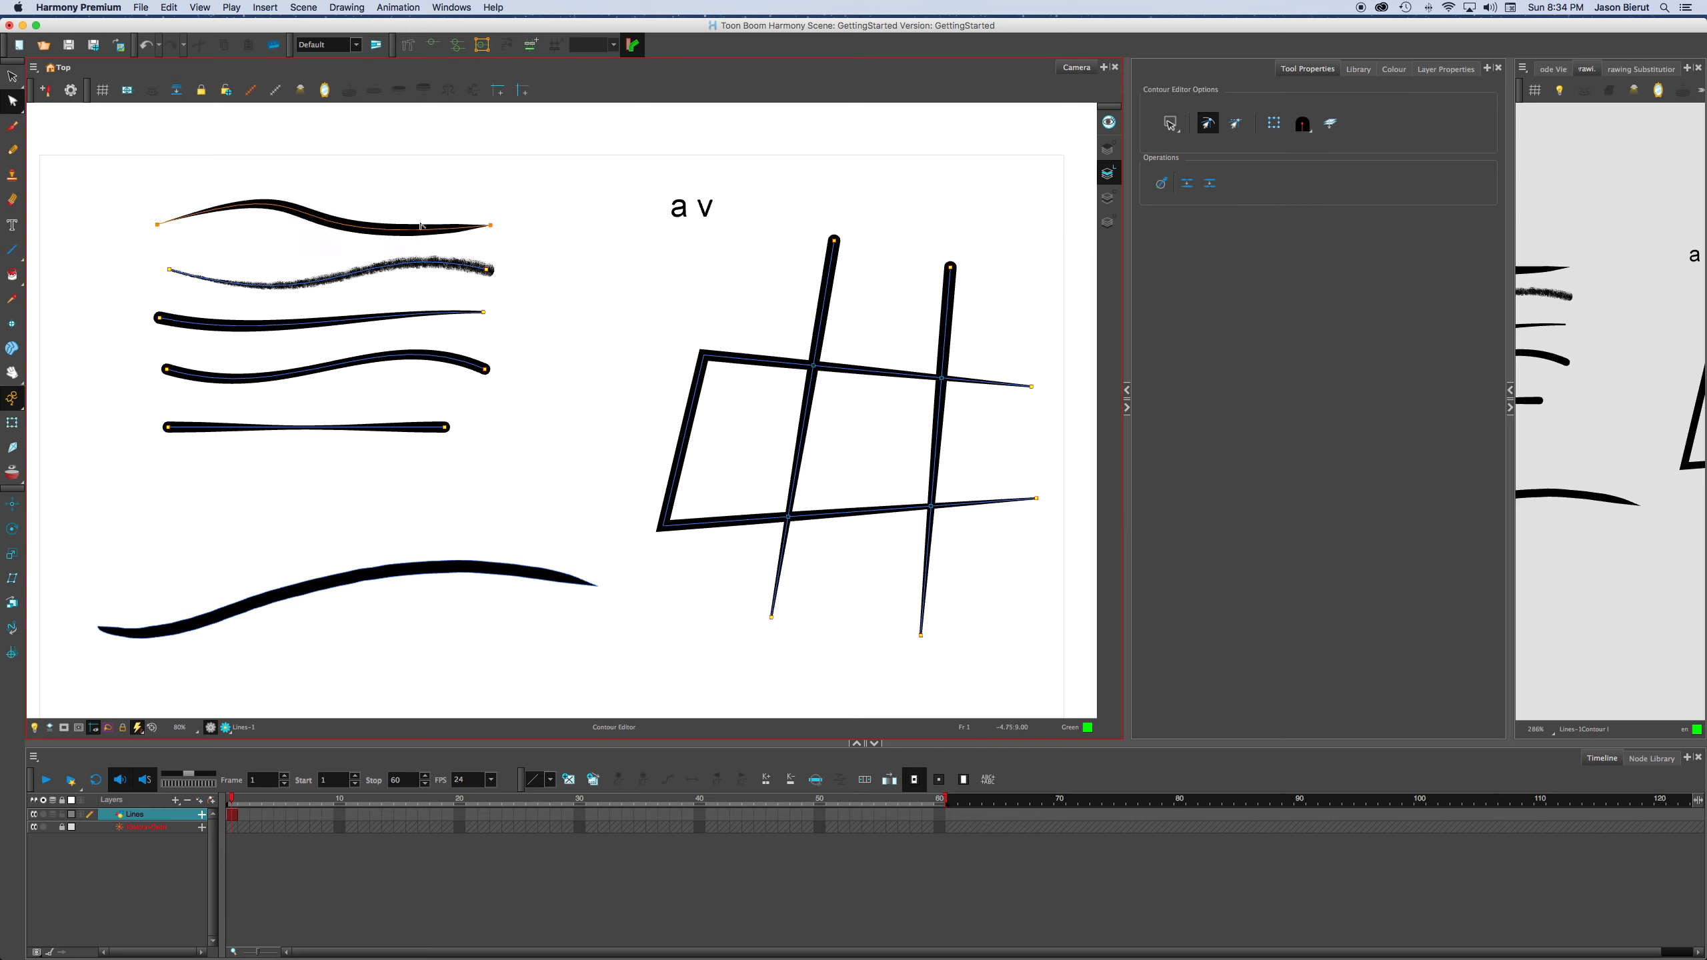
{"action": "mouse_move", "coordinate": [344, 229]}
{"action": "left_mouse_down"}
{"action": "mouse_move", "coordinate": [456, 237]}
{"action": "mouse_move", "coordinate": [314, 213]}
{"action": "left_mouse_up"}
{"action": "mouse_move", "coordinate": [474, 194]}
{"action": "left_mouse_down"}
{"action": "mouse_move", "coordinate": [240, 134]}
{"action": "mouse_move", "coordinate": [266, 144]}
{"action": "mouse_move", "coordinate": [304, 261]}
{"action": "left_mouse_up"}
{"action": "left_click", "coordinate": [254, 168]}
{"action": "left_click_drag", "start_coordinate": [385, 349], "coordinate": [408, 288]}
{"action": "left_click", "coordinate": [444, 223]}
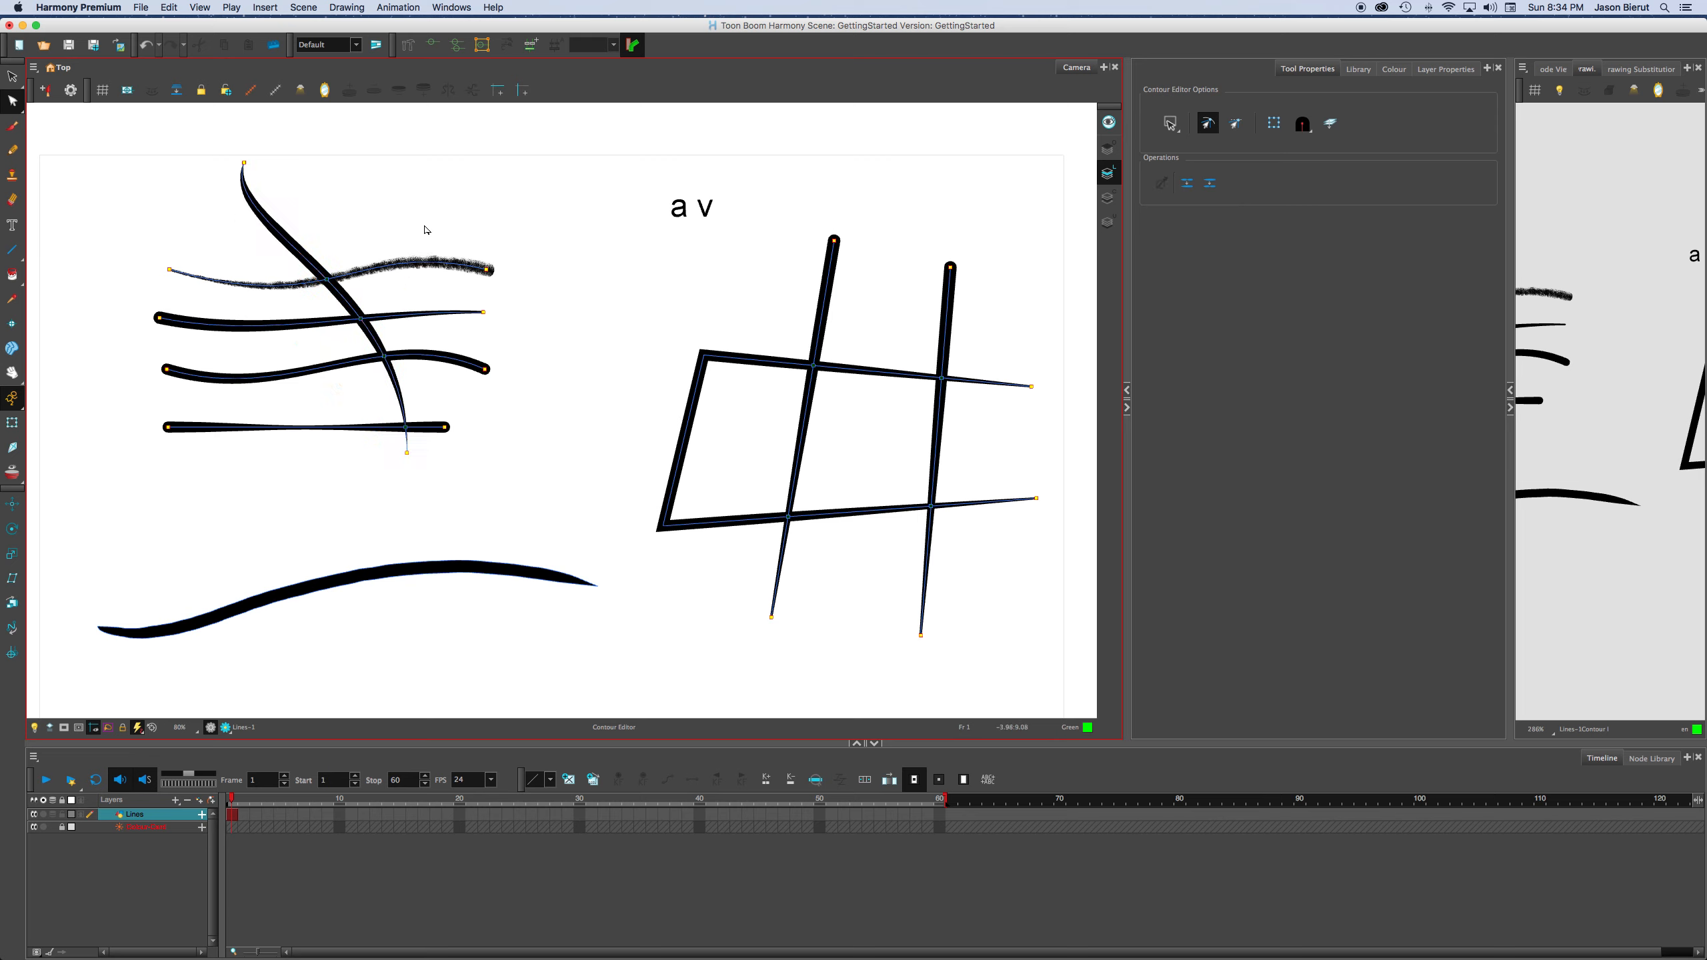
{"action": "left_click", "coordinate": [261, 160]}
{"action": "left_click_drag", "start_coordinate": [222, 229], "coordinate": [235, 236]}
{"action": "left_click", "coordinate": [449, 202]}
Paint freehand strokes with Solid Brush 1 in the empty area above the large bottom curve.
{"action": "left_click", "coordinate": [12, 129]}
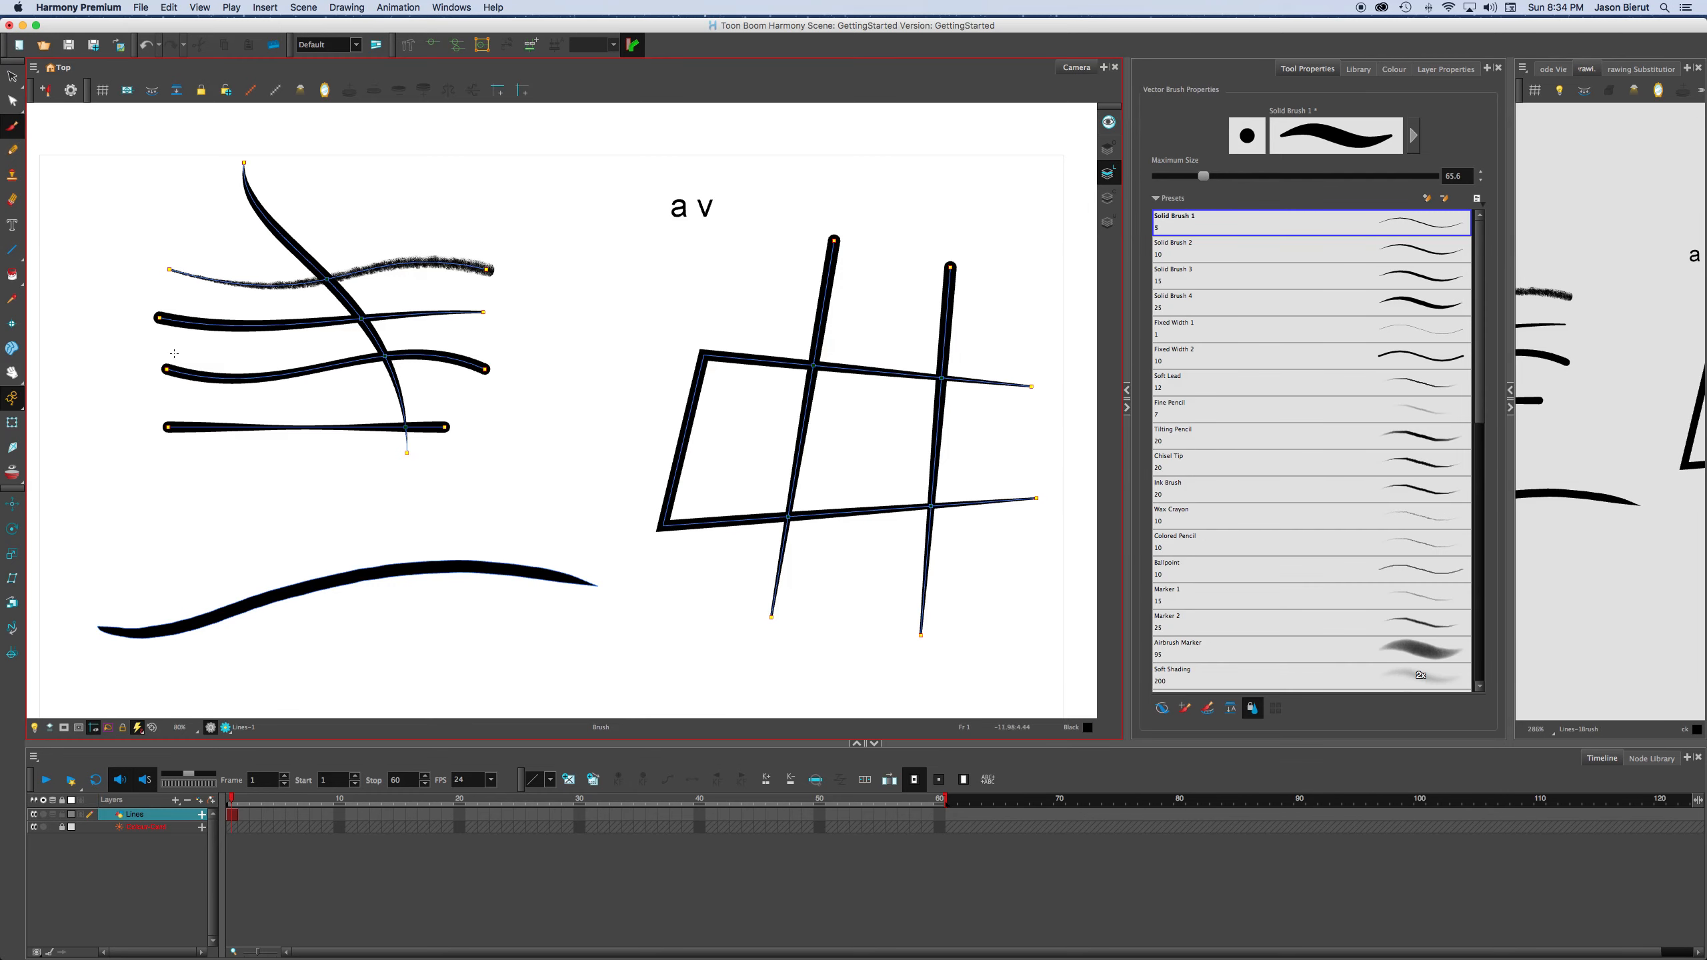
{"action": "mouse_move", "coordinate": [146, 536]}
{"action": "left_mouse_down"}
{"action": "mouse_move", "coordinate": [215, 502]}
{"action": "mouse_move", "coordinate": [411, 526]}
{"action": "mouse_move", "coordinate": [495, 508]}
{"action": "mouse_move", "coordinate": [298, 535]}
{"action": "mouse_move", "coordinate": [380, 530]}
{"action": "mouse_move", "coordinate": [232, 522]}
{"action": "mouse_move", "coordinate": [447, 521]}
{"action": "left_mouse_up"}
{"action": "key", "text": "super+z"}
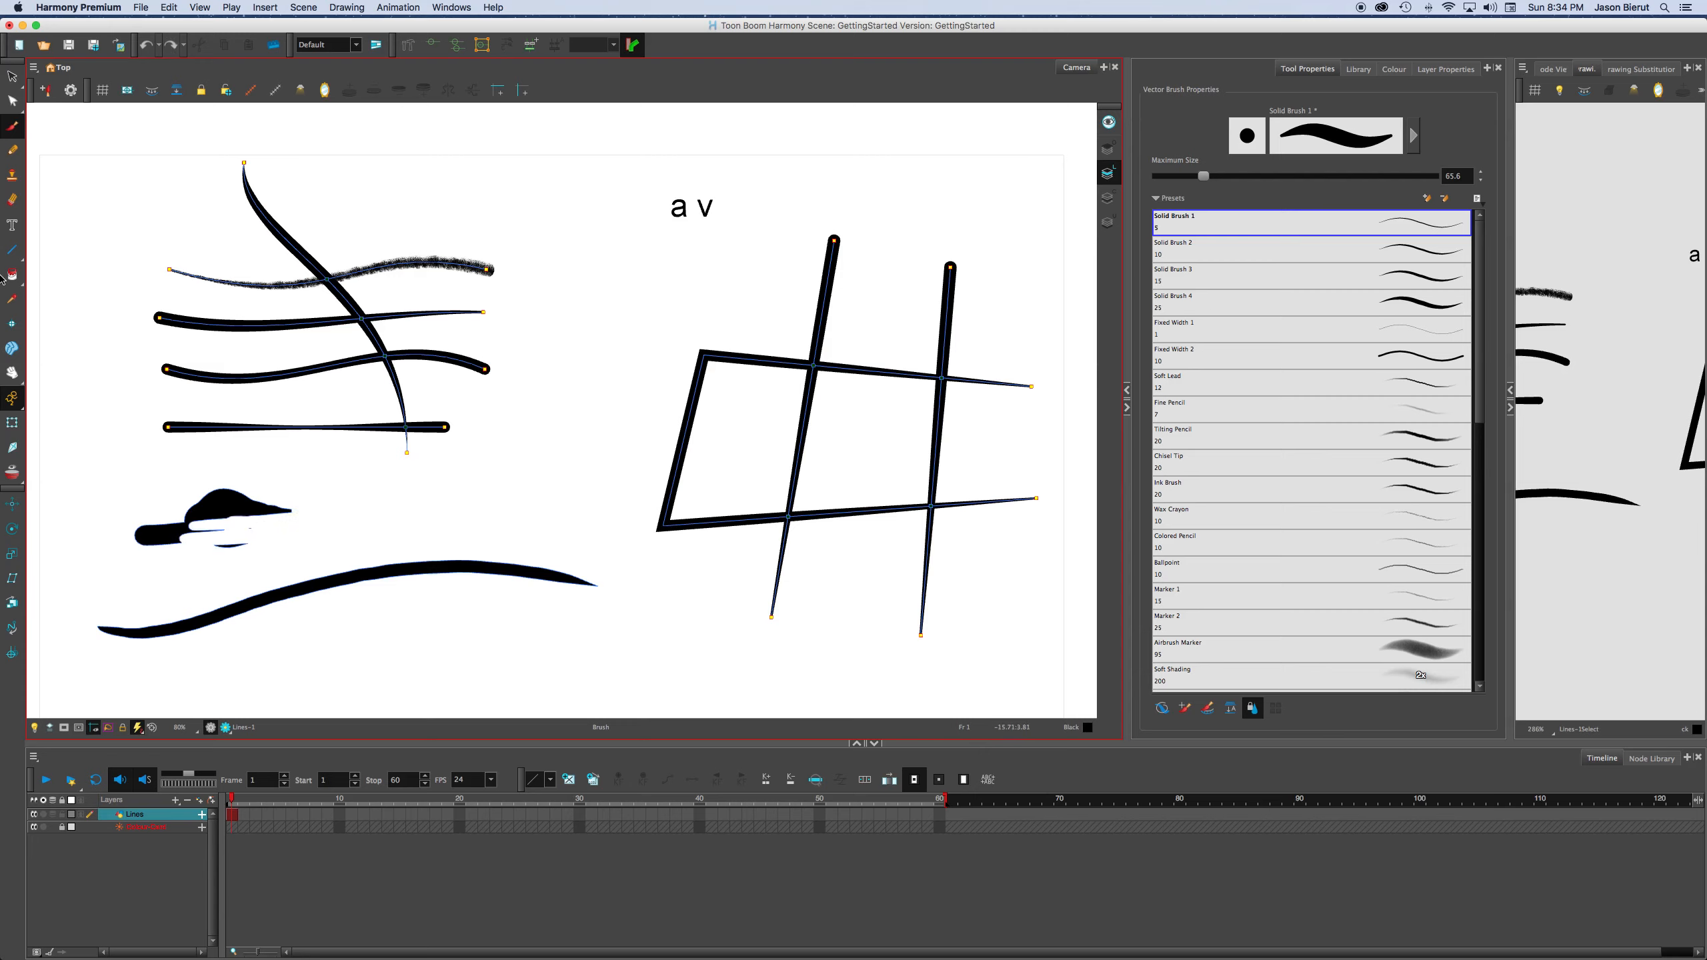
Select and delete the black brush shapes above the large bottom curve.
{"action": "left_click", "coordinate": [12, 78]}
{"action": "left_click", "coordinate": [192, 538]}
{"action": "key", "text": "Delete"}
{"action": "left_click_drag", "start_coordinate": [259, 559], "coordinate": [193, 507]}
{"action": "key", "text": "Delete"}
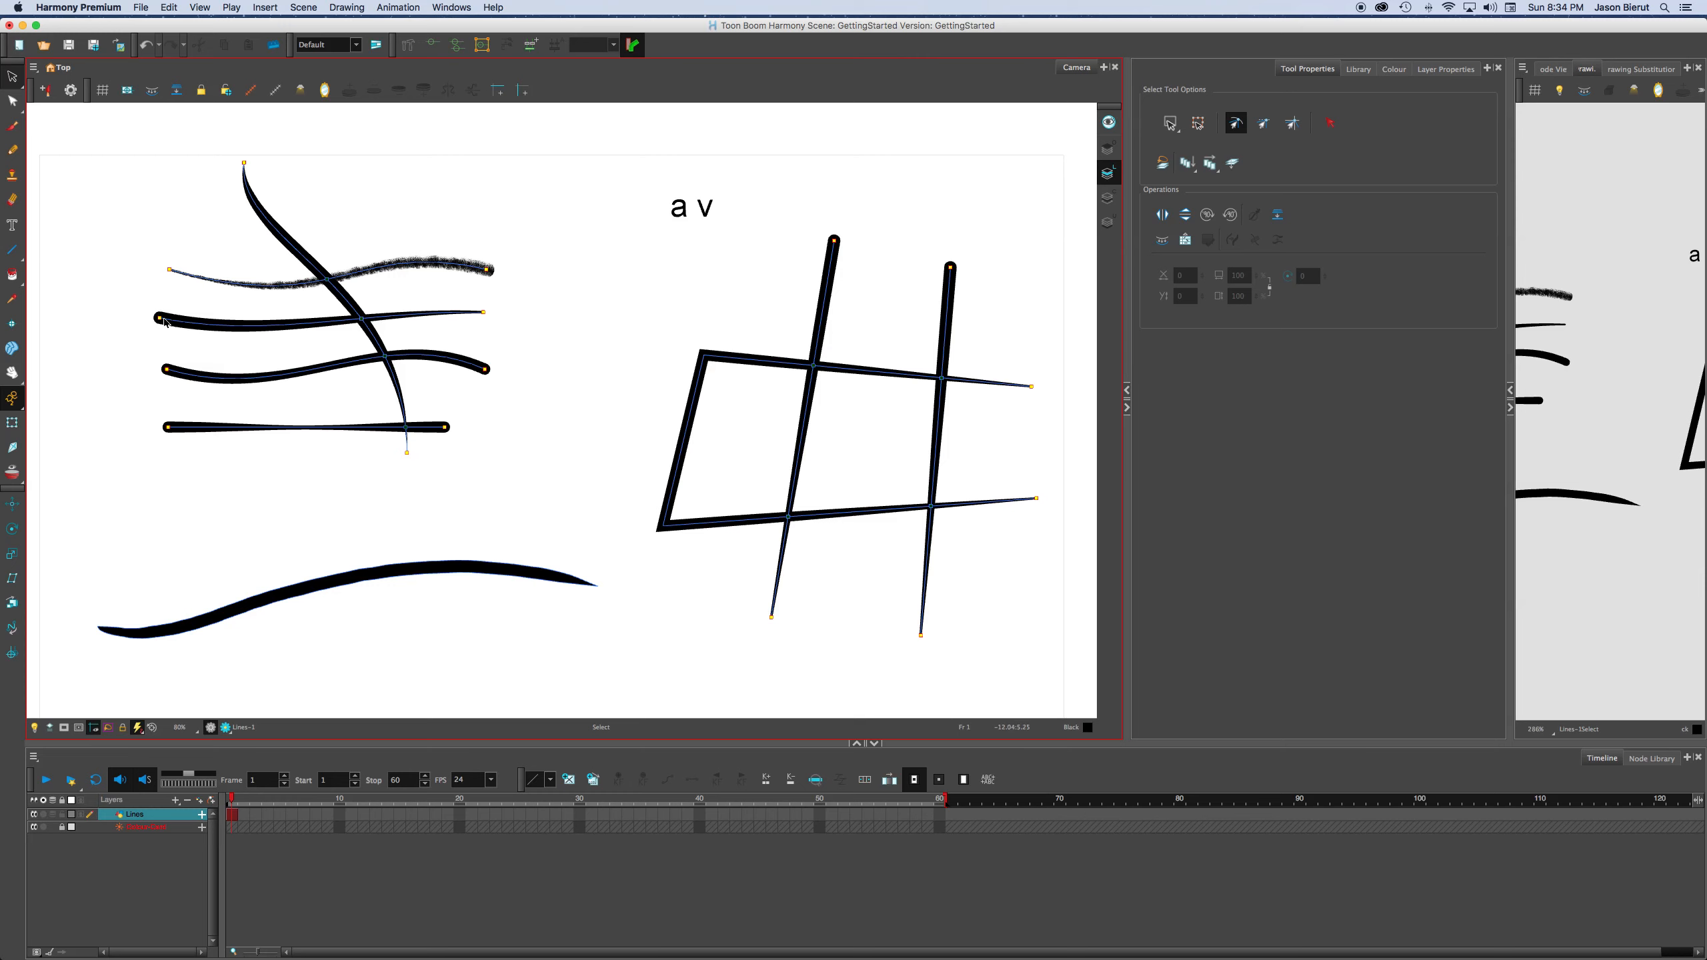
Remove the grainy pencil texture from the textured line by setting its texture to None, then deselect it.
{"action": "left_click", "coordinate": [321, 262]}
{"action": "left_click", "coordinate": [397, 268]}
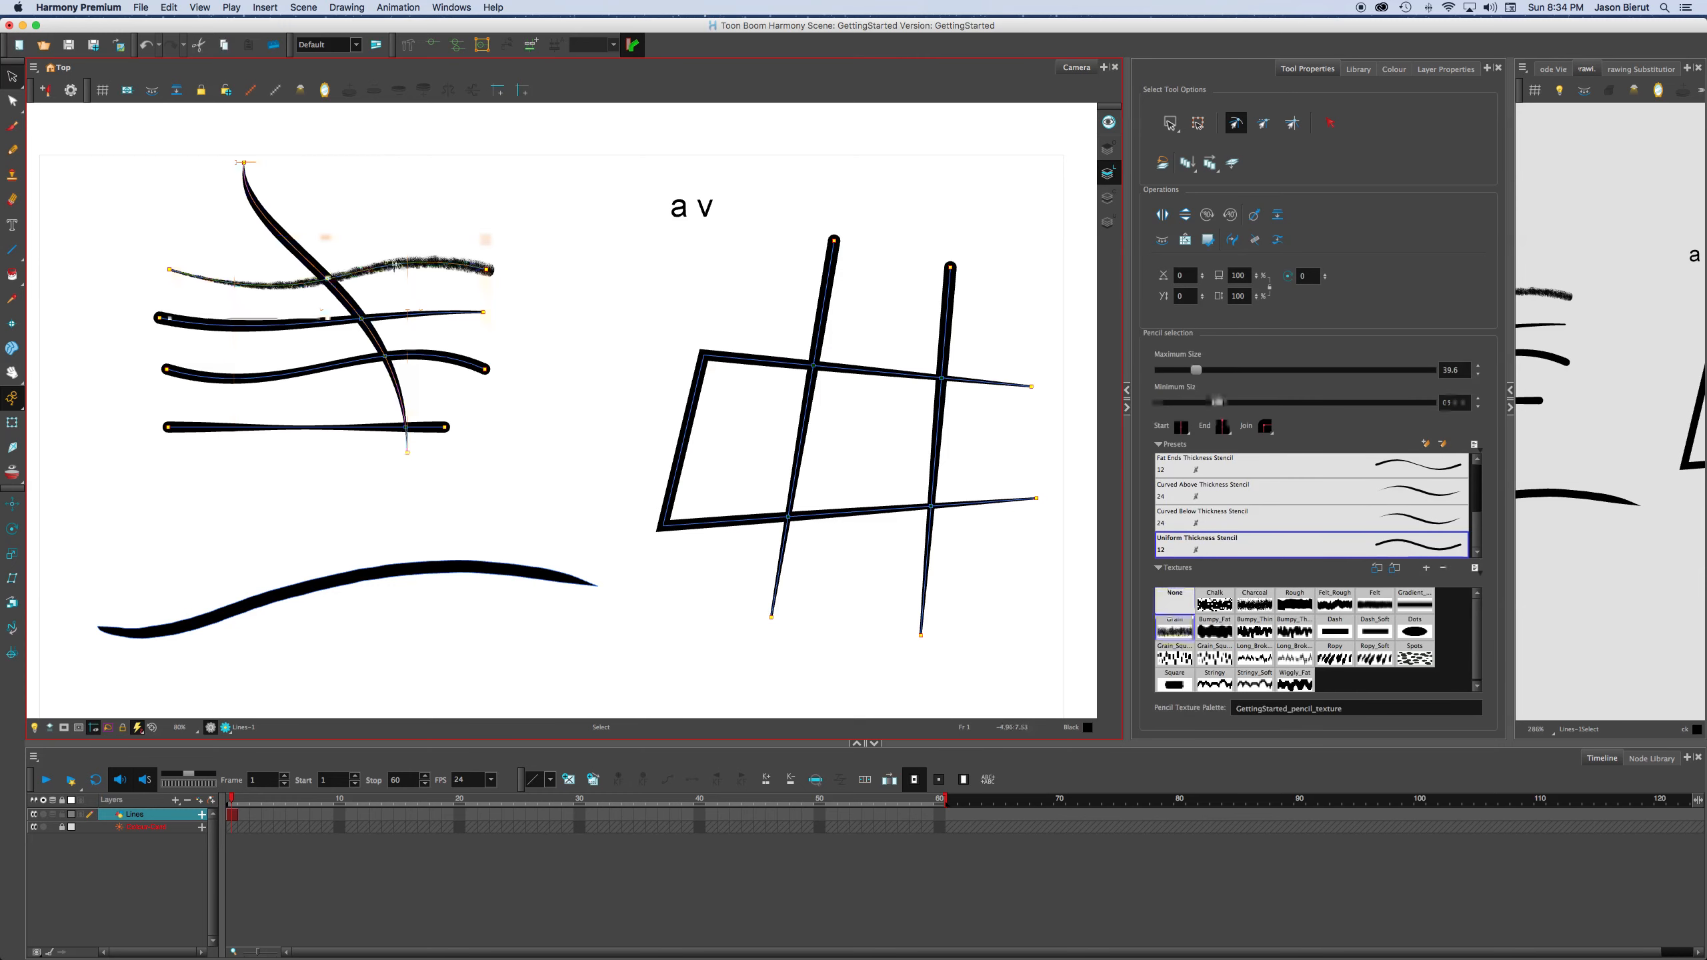
{"action": "left_click", "coordinate": [1184, 595]}
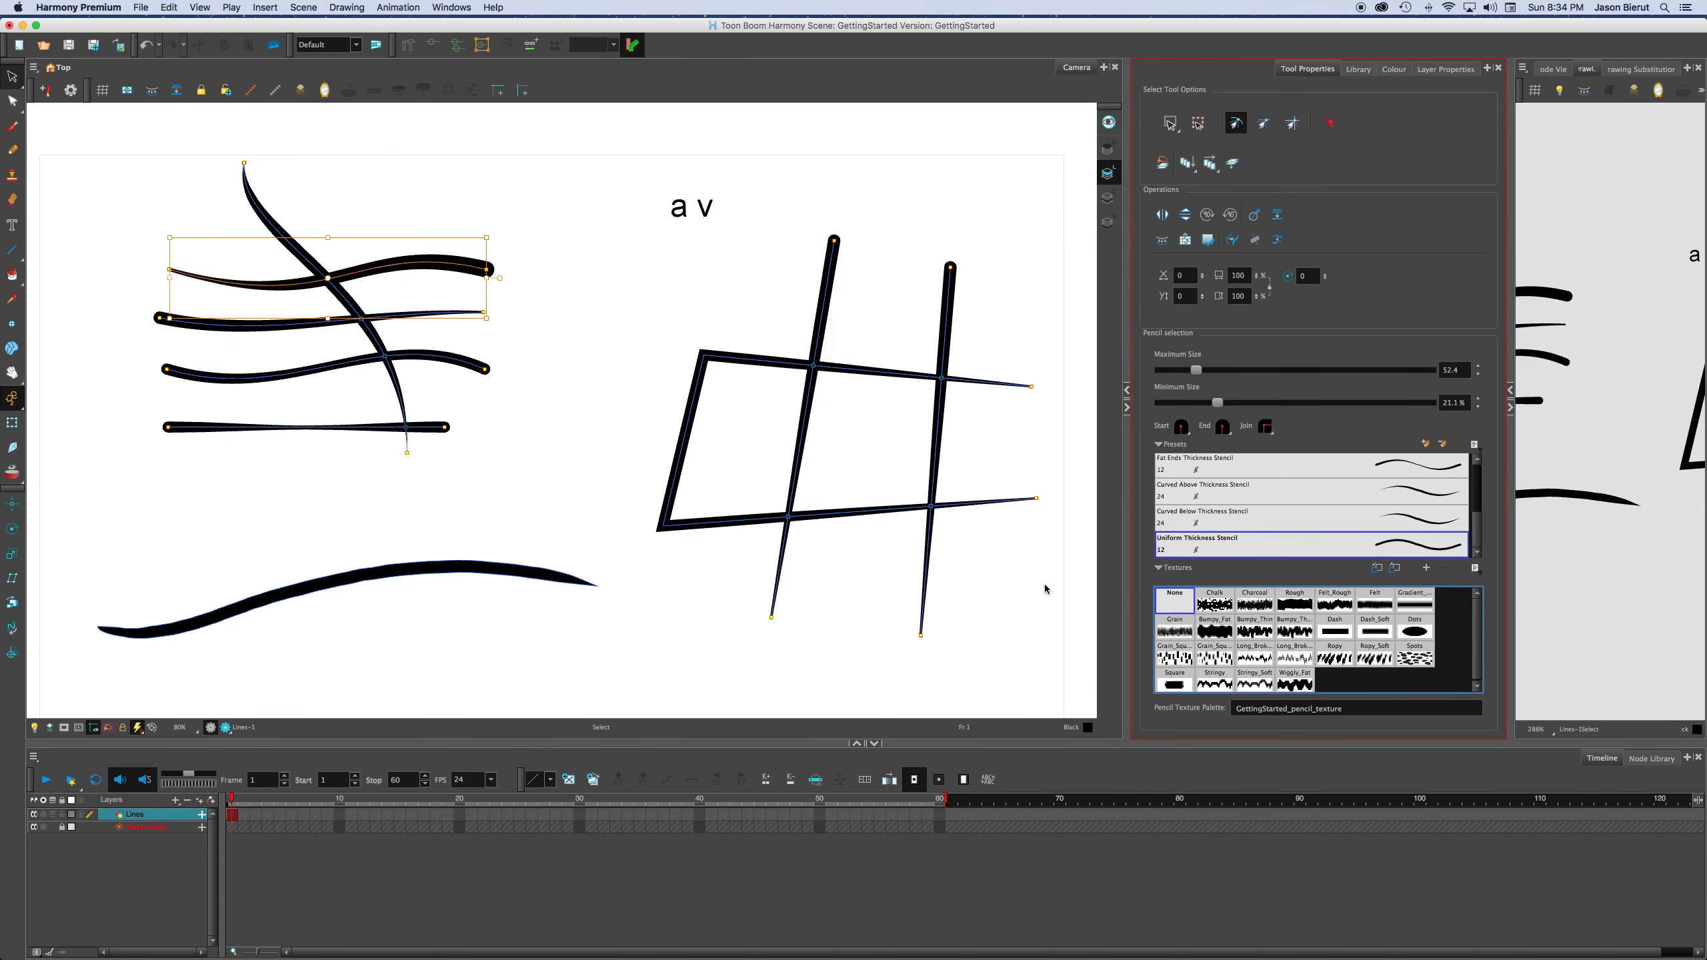
{"action": "left_click", "coordinate": [595, 350]}
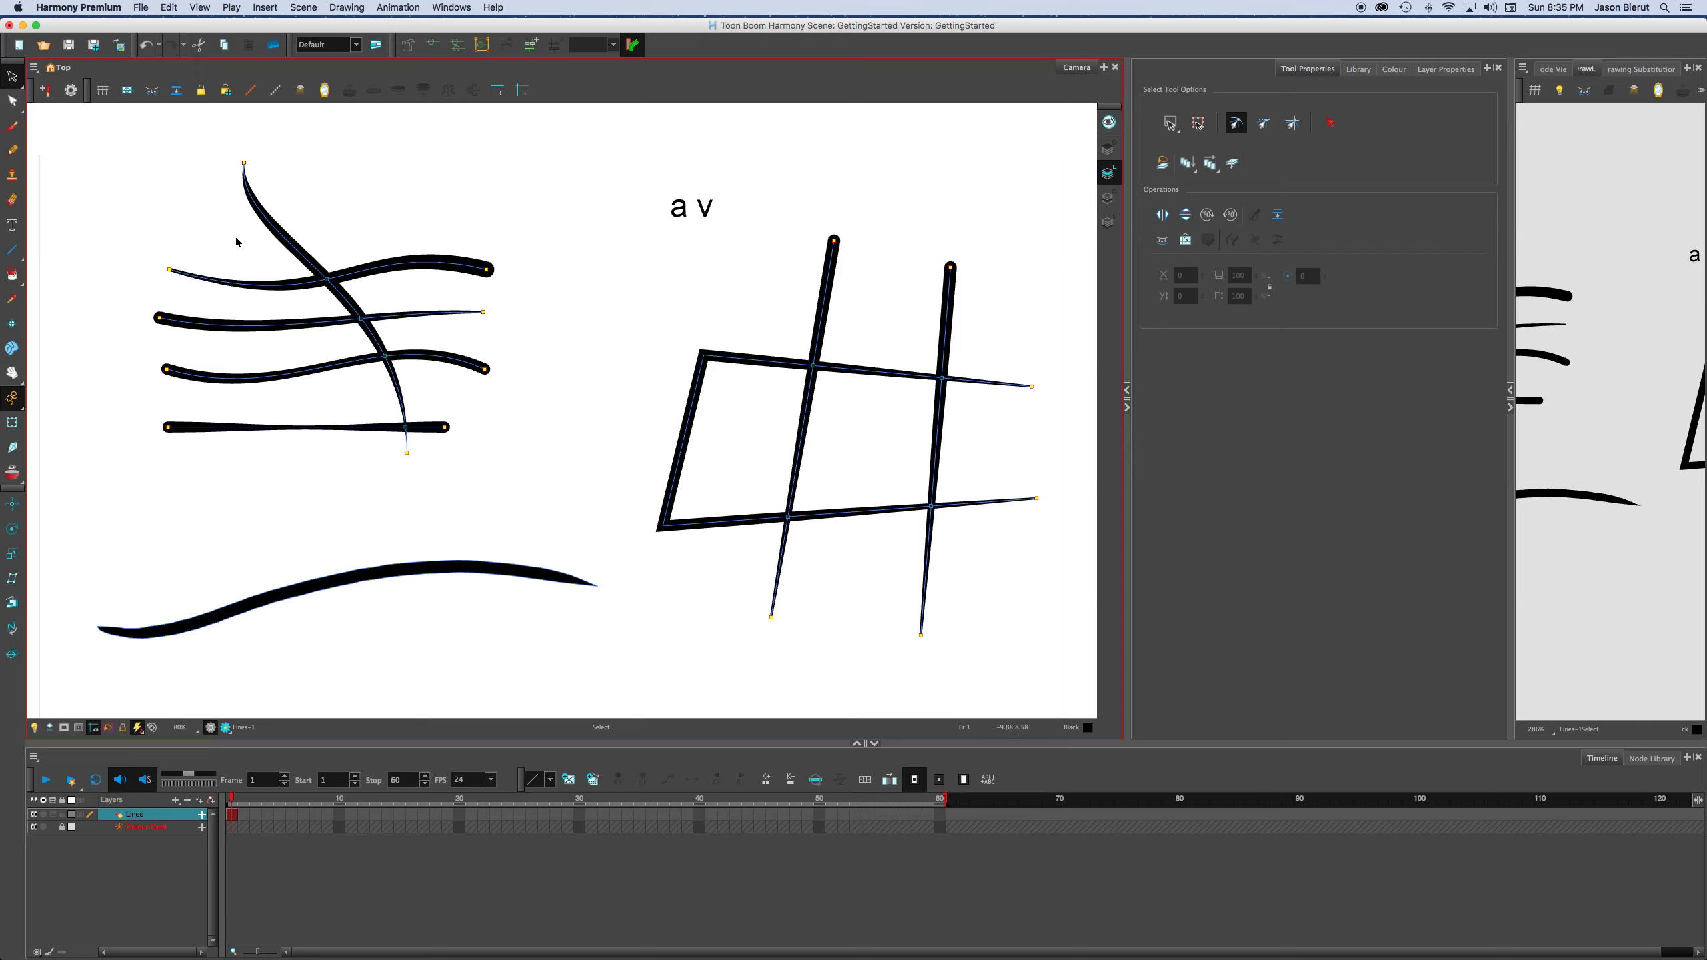
Bend the steep tapered line slightly and move it a little down and to the left.
{"action": "key", "text": "q"}
{"action": "mouse_move", "coordinate": [268, 224]}
{"action": "left_mouse_down"}
{"action": "mouse_move", "coordinate": [346, 245]}
{"action": "mouse_move", "coordinate": [312, 203]}
{"action": "left_mouse_up"}
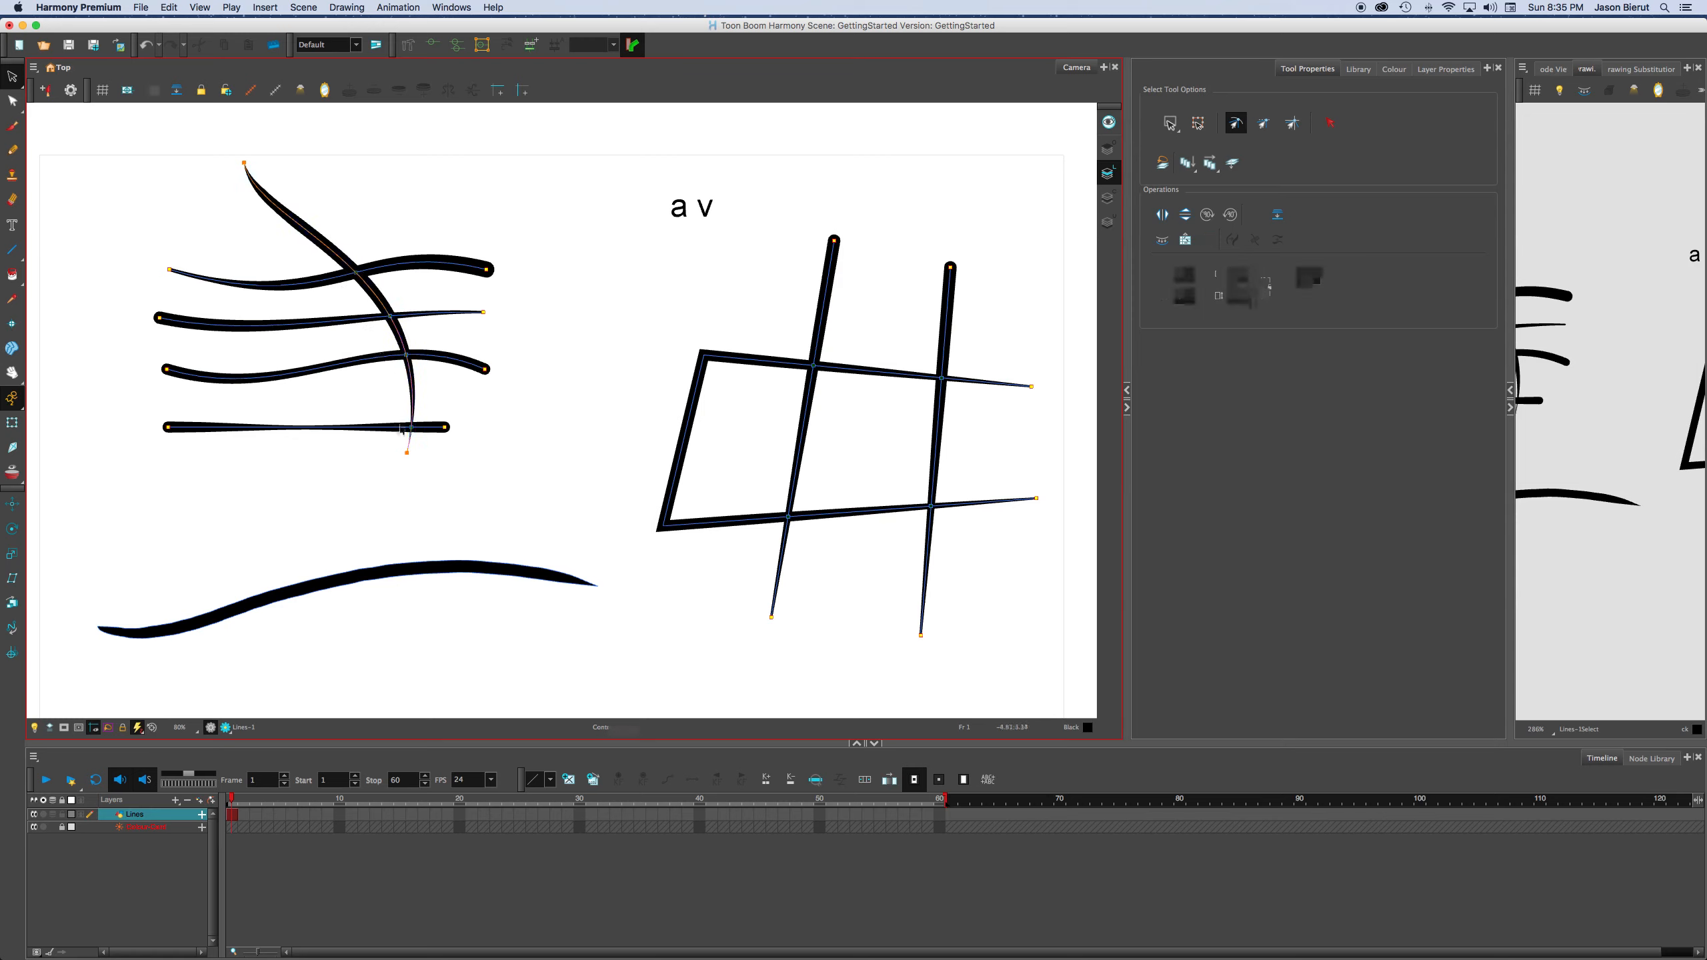
{"action": "left_click_drag", "start_coordinate": [318, 236], "coordinate": [305, 260]}
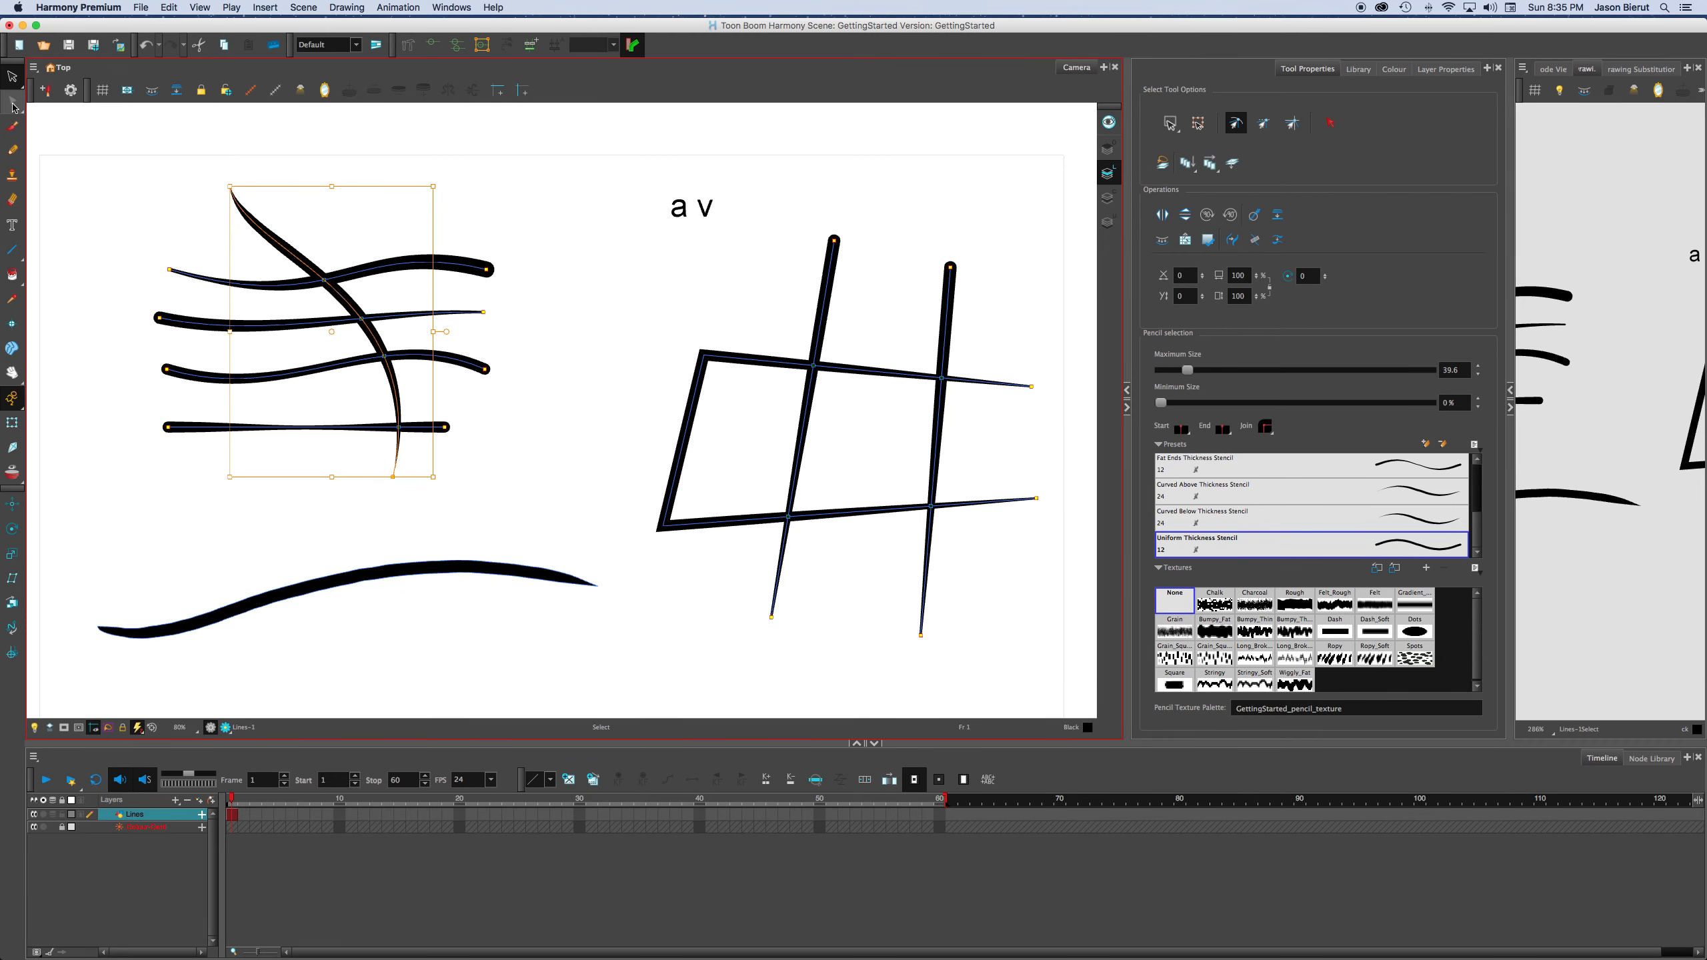
Switch through the Brush and Contour Editor tools back to Select, and reselect the steep tapered line.
{"action": "left_click", "coordinate": [12, 126]}
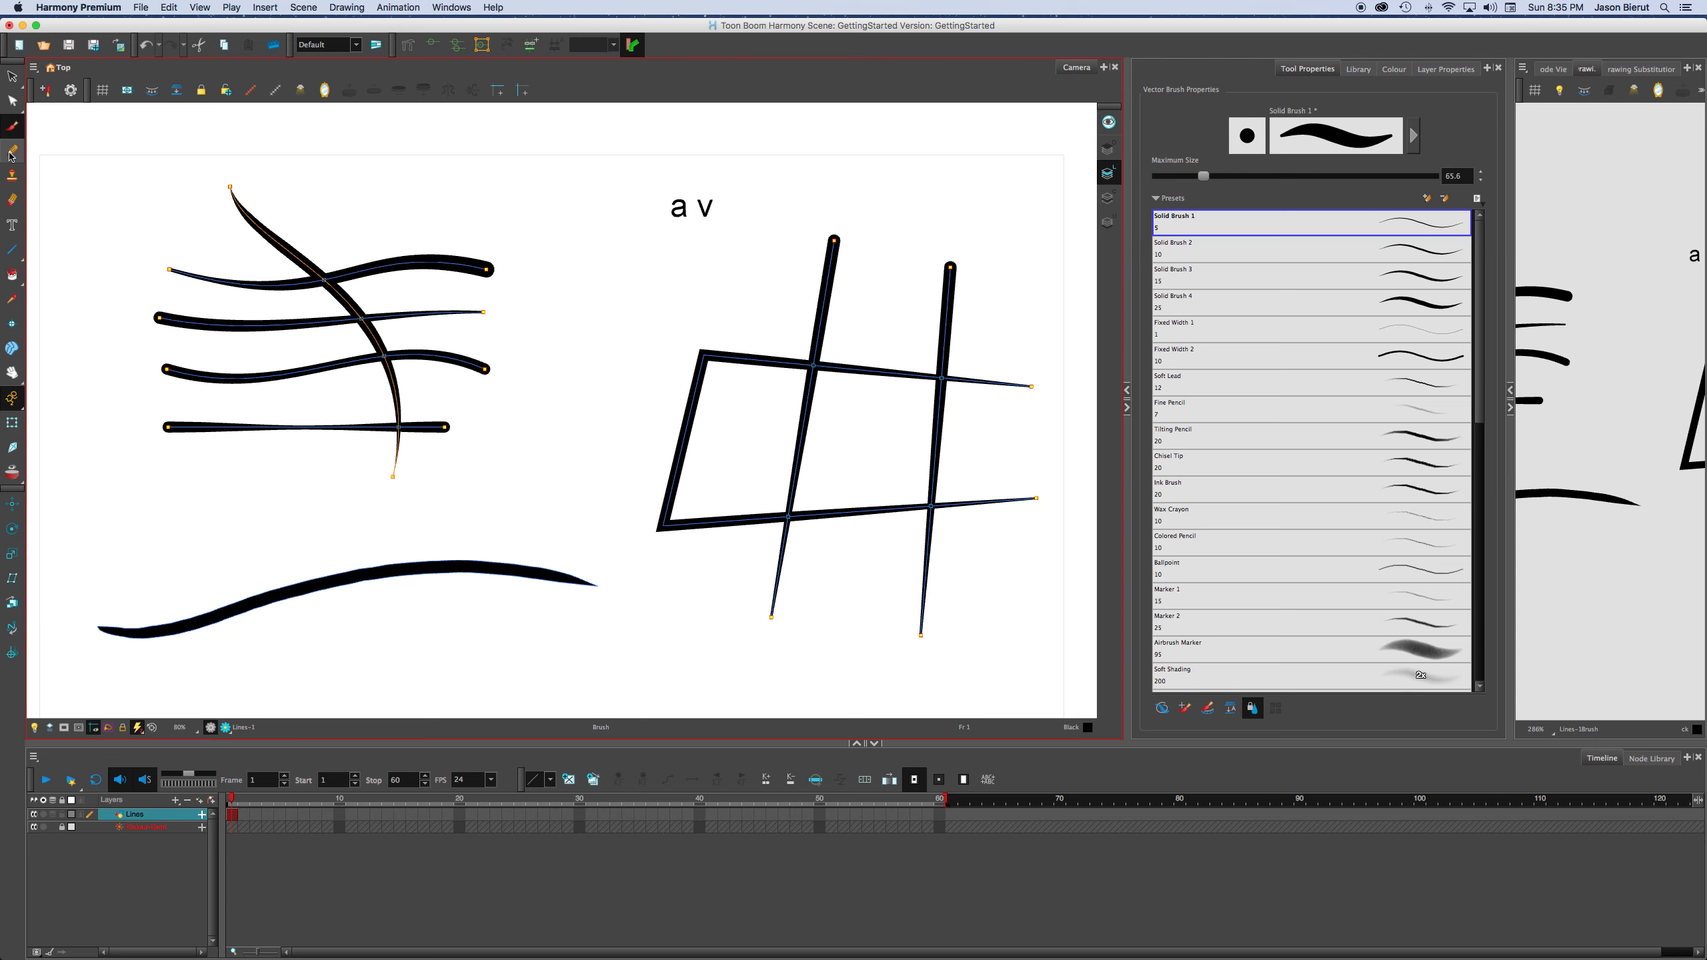
{"action": "left_click", "coordinate": [12, 100]}
{"action": "left_click", "coordinate": [13, 76]}
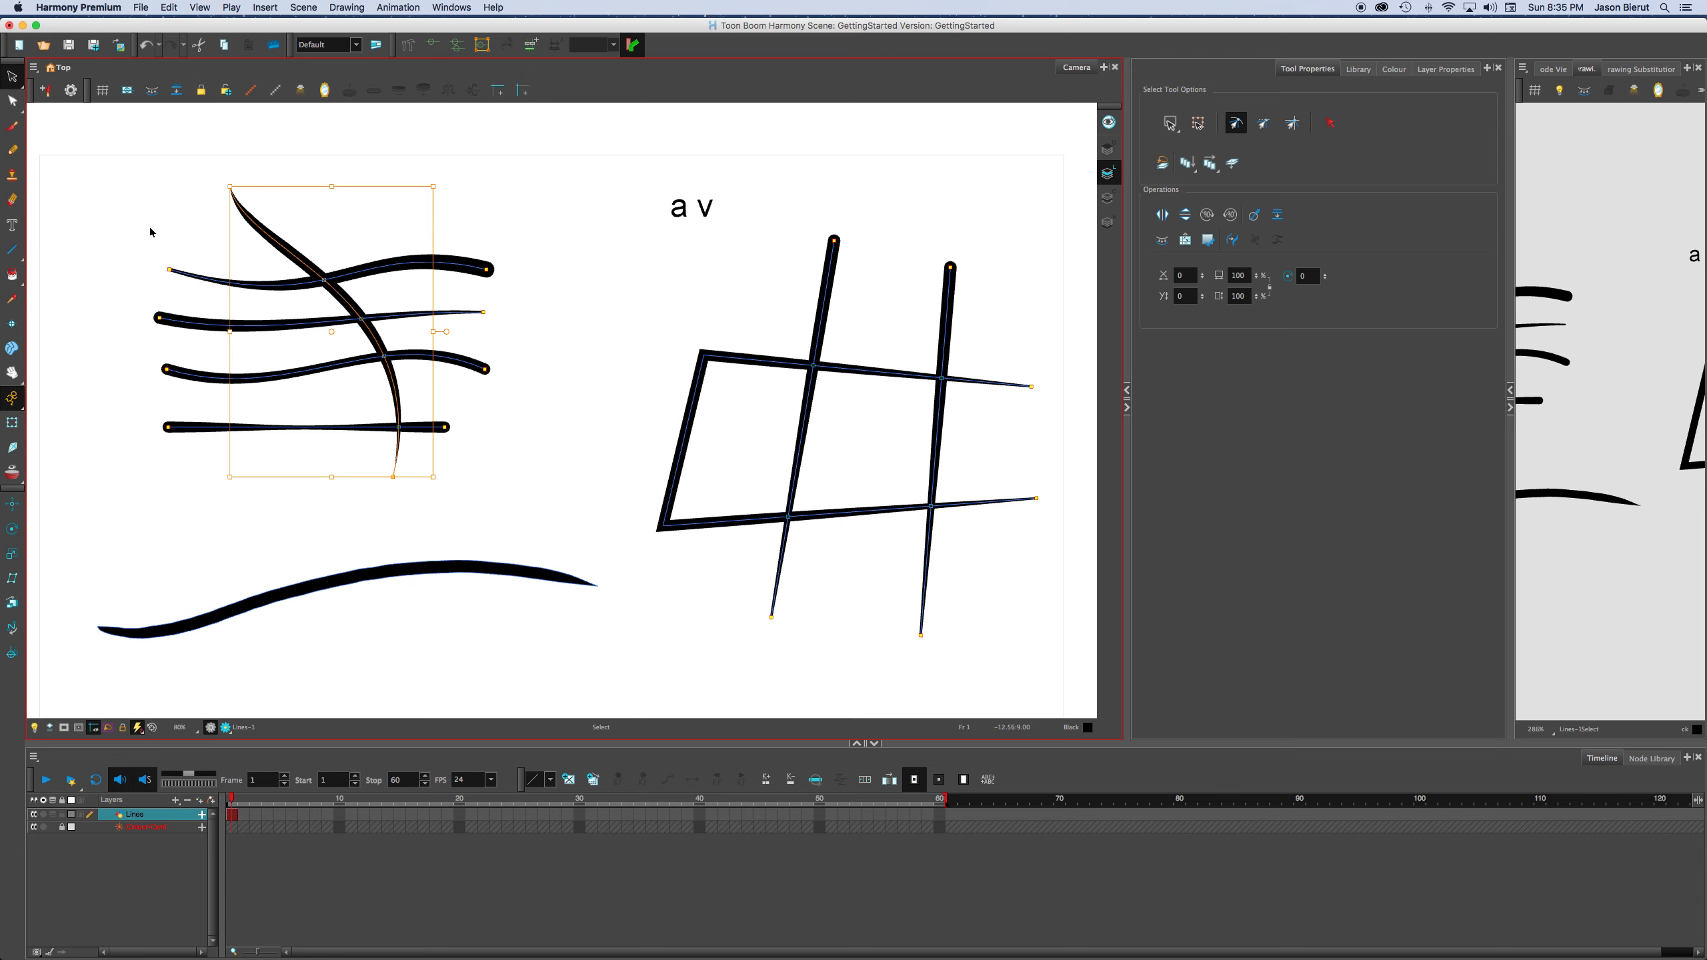
{"action": "left_click", "coordinate": [216, 238]}
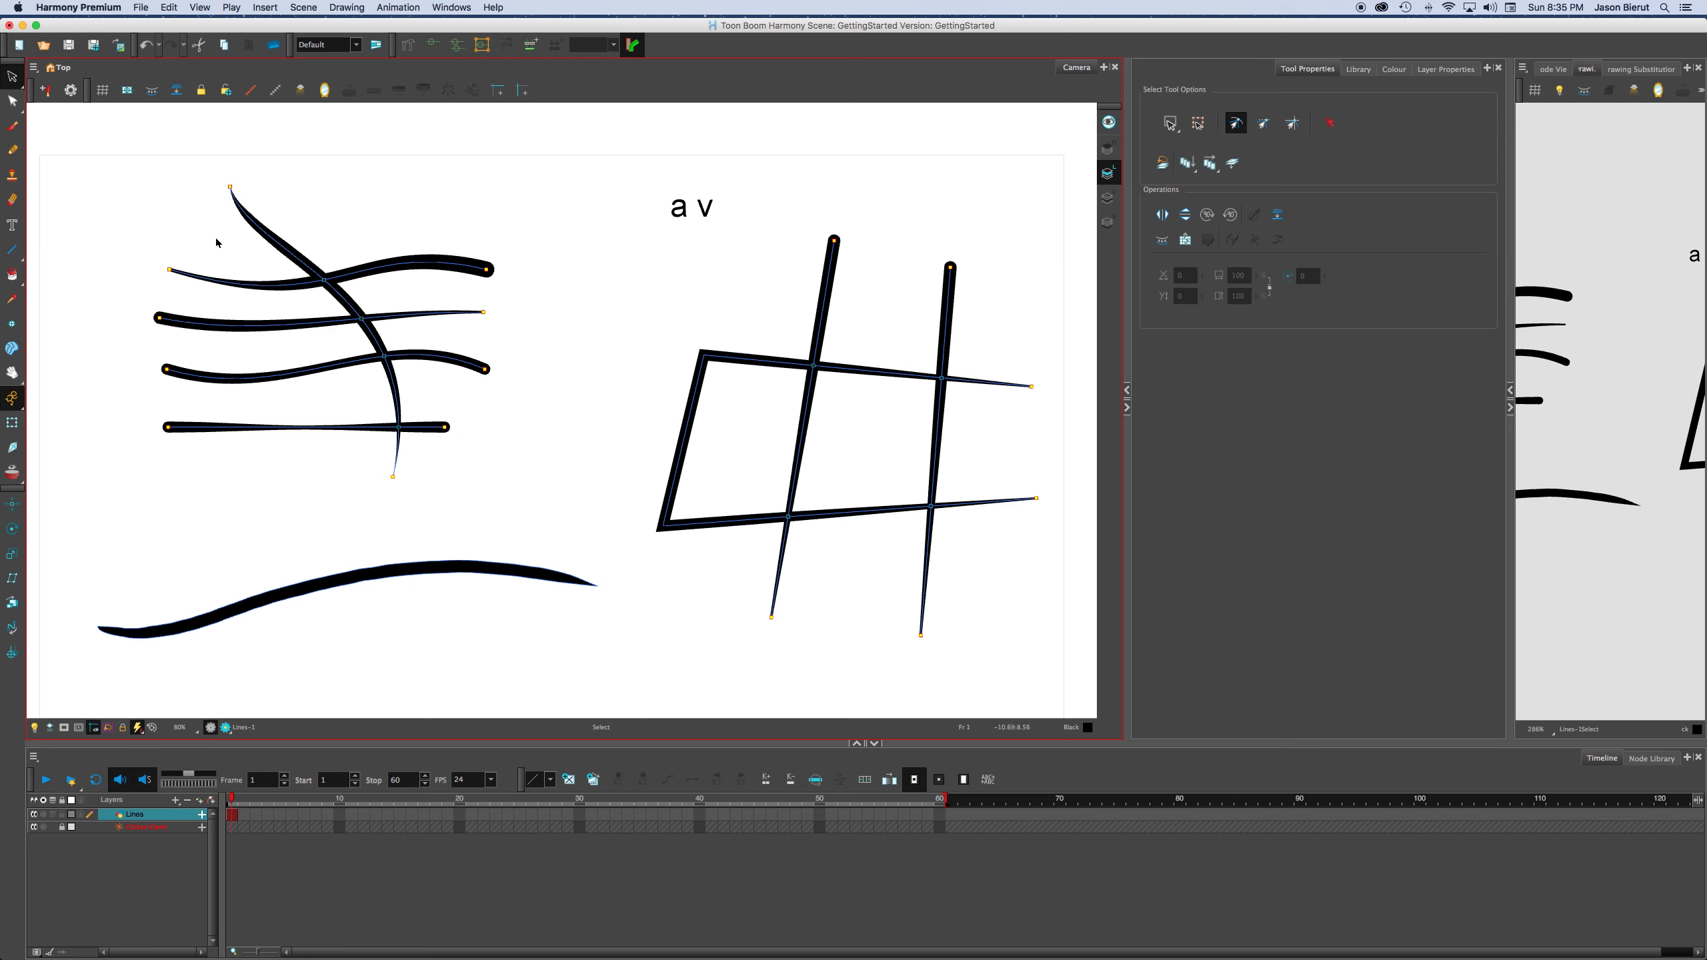
{"action": "left_click", "coordinate": [278, 226]}
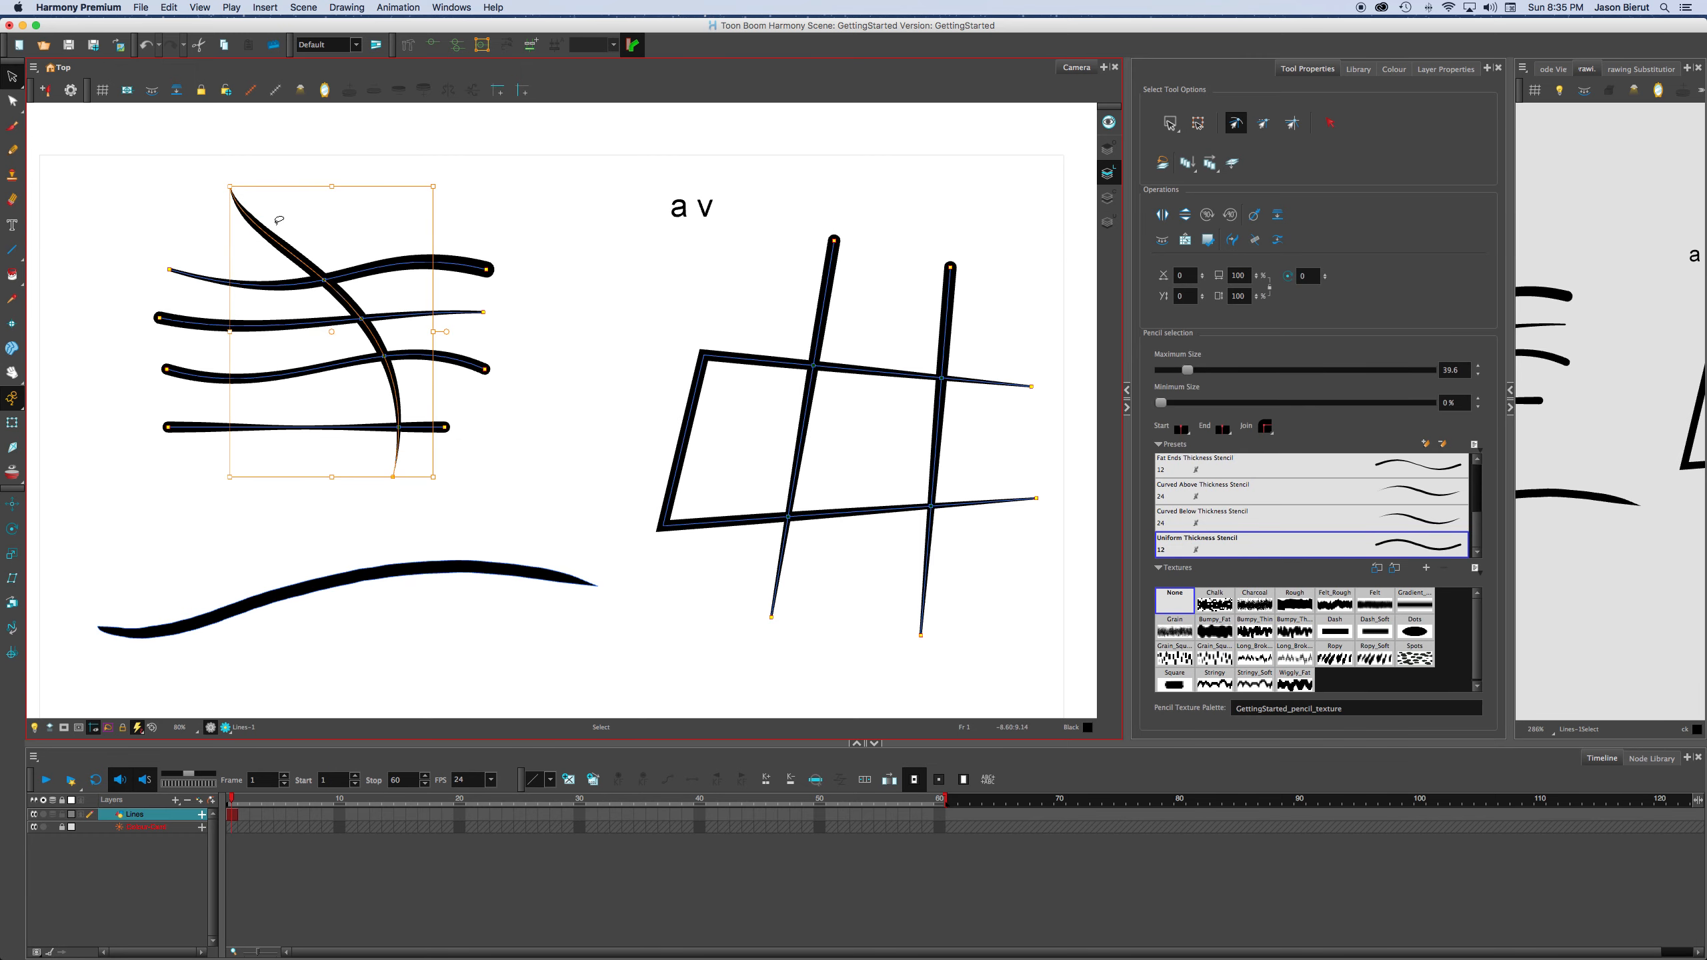
Activate the Contour Editor, Select, Brush, Line, Pencil and Eraser tools one after another.
{"action": "key", "text": "alt+q"}
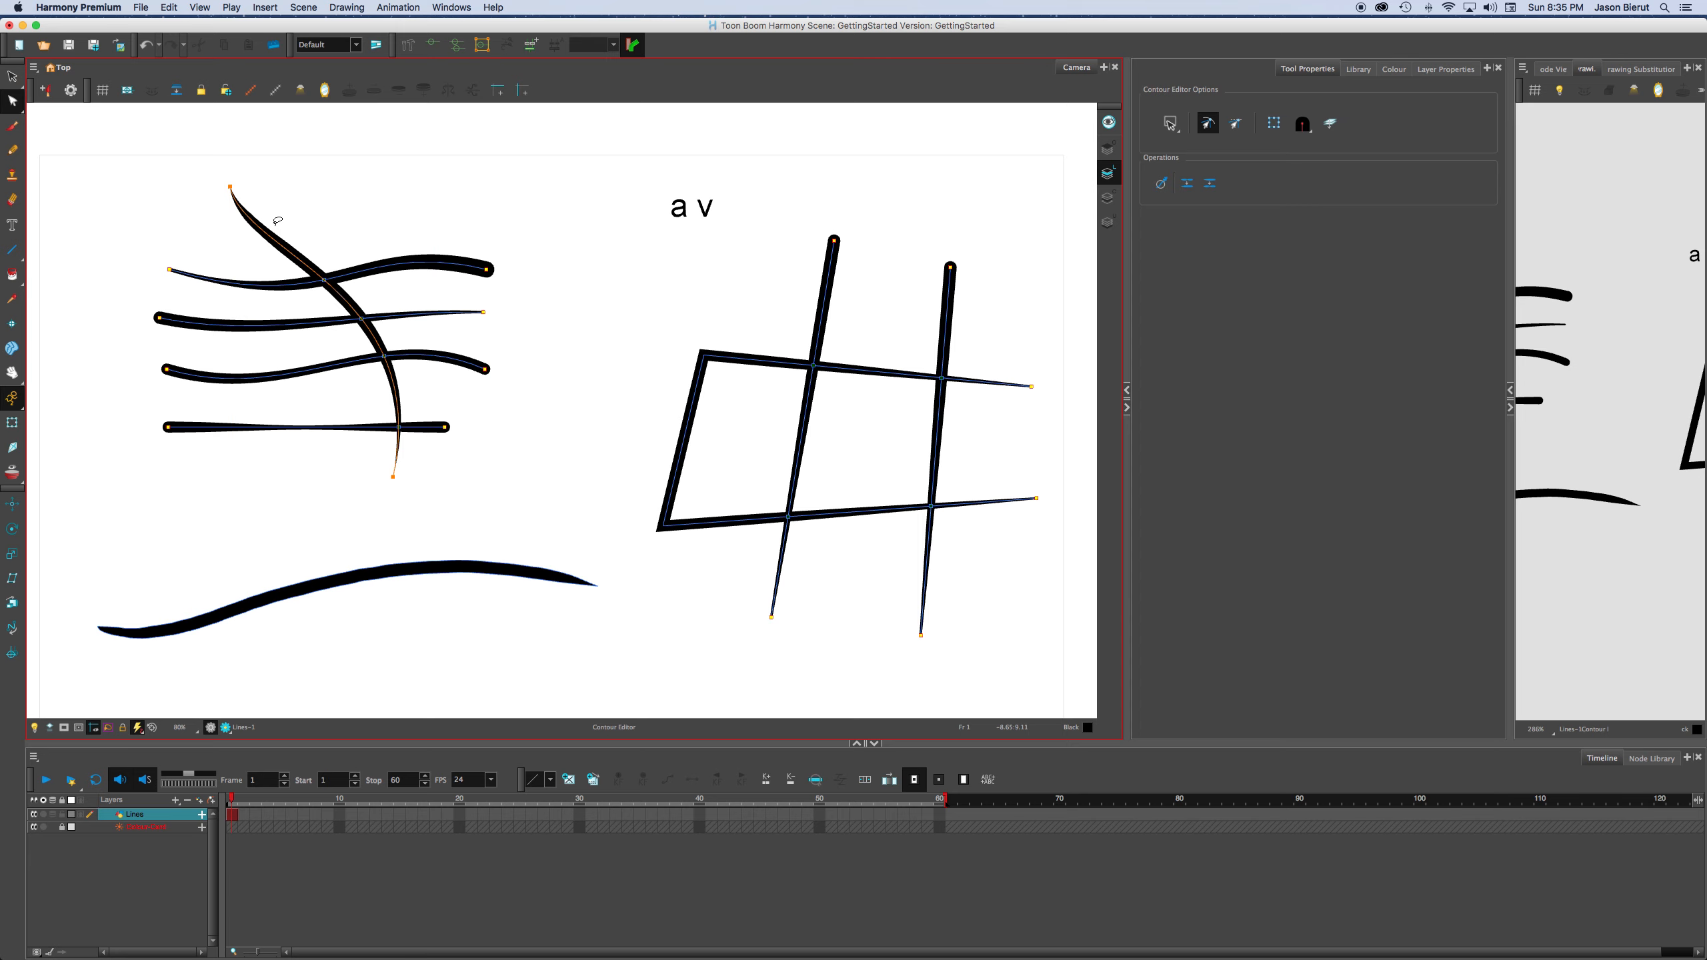
{"action": "key", "text": "alt+s"}
{"action": "key", "text": "alt+b"}
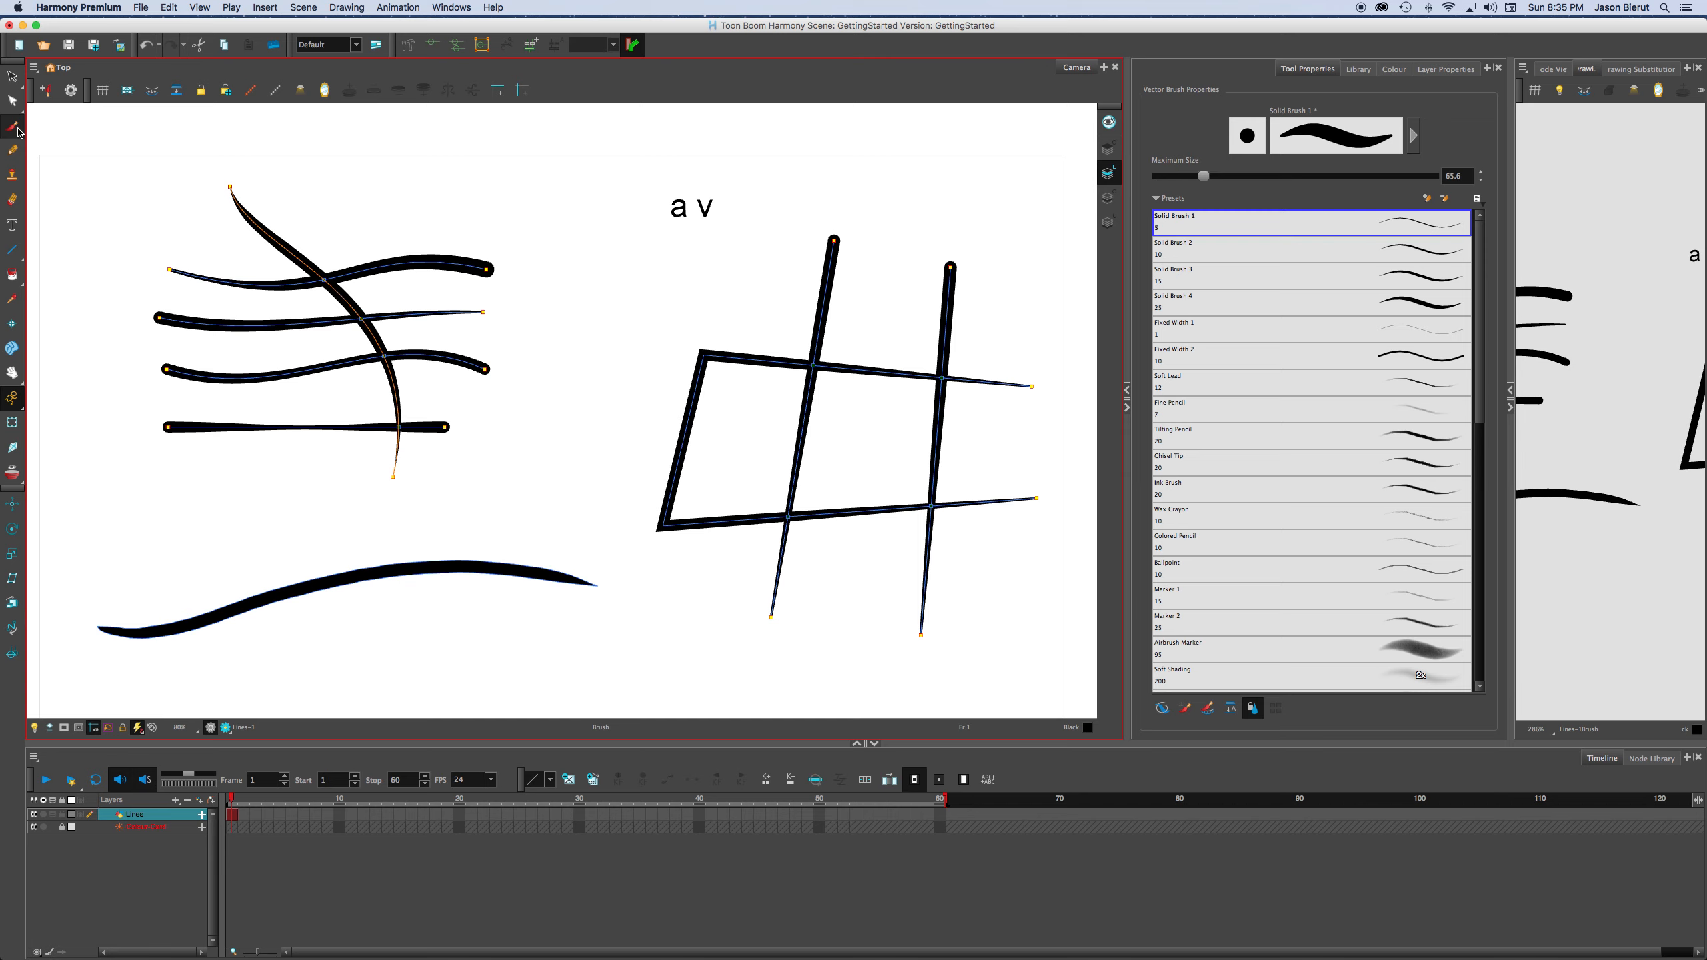
{"action": "key", "text": "alt+l"}
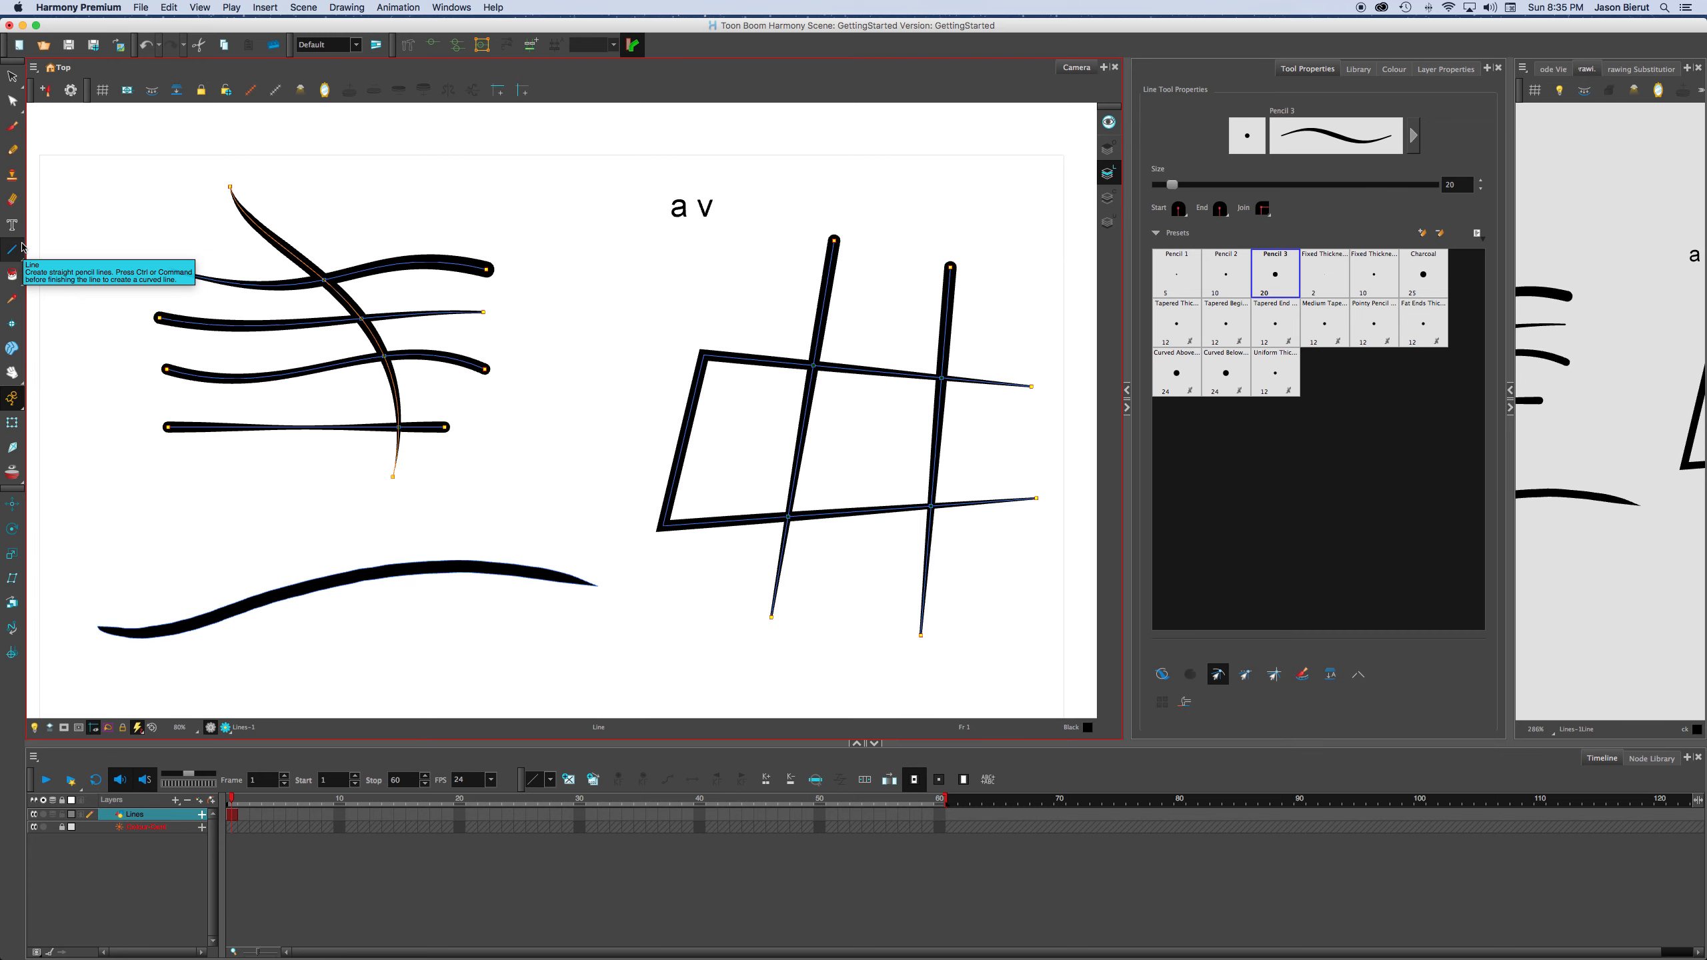
{"action": "key", "text": "alt+slash"}
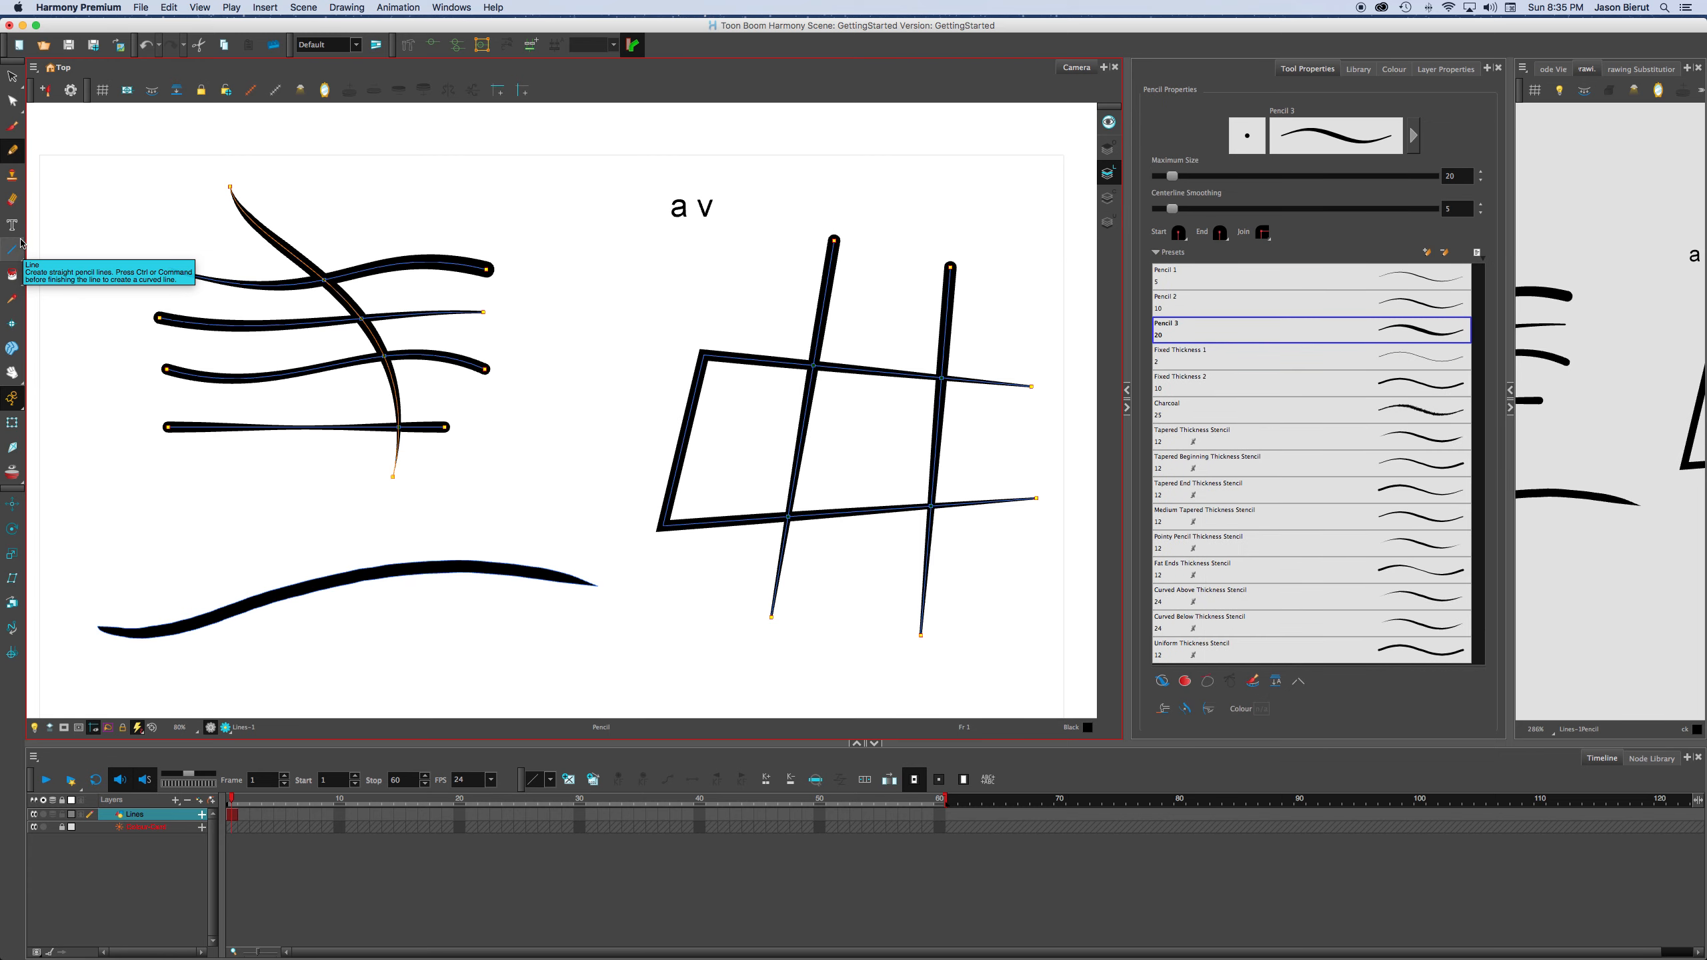
{"action": "key", "text": "alt+e"}
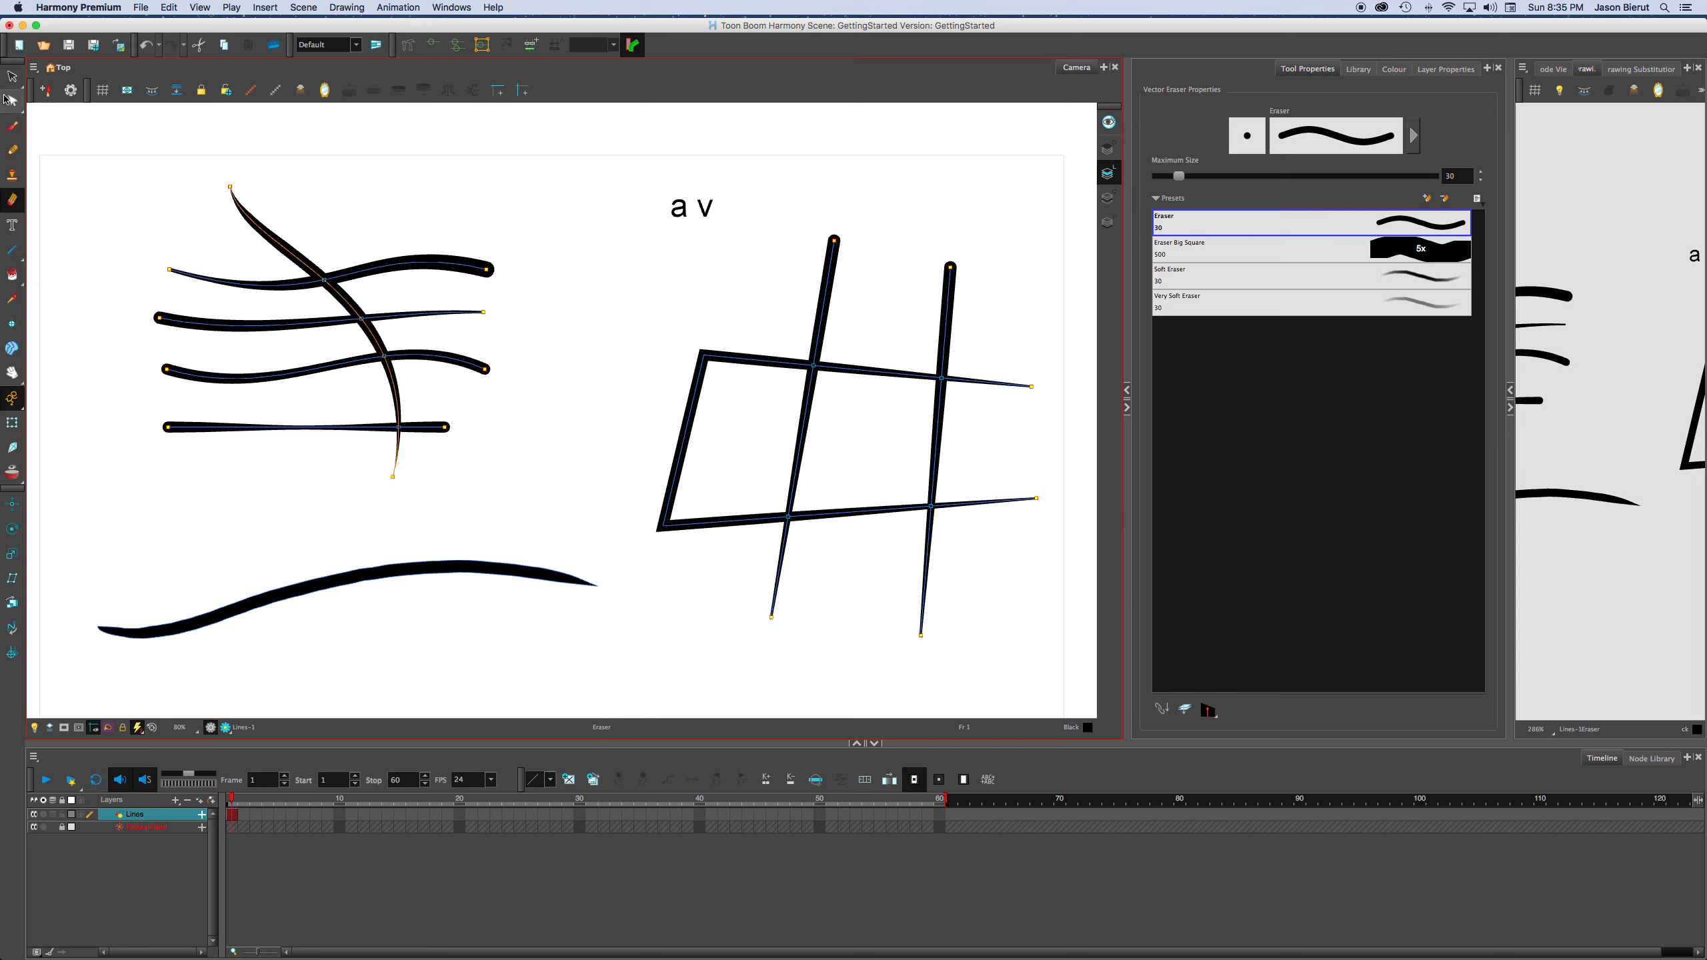
Return to the Contour Editor, fine-tune the steep tapered line's curve with its end-point handles, and deselect it.
{"action": "left_click", "coordinate": [7, 102]}
{"action": "left_click", "coordinate": [11, 78]}
{"action": "left_click", "coordinate": [12, 105]}
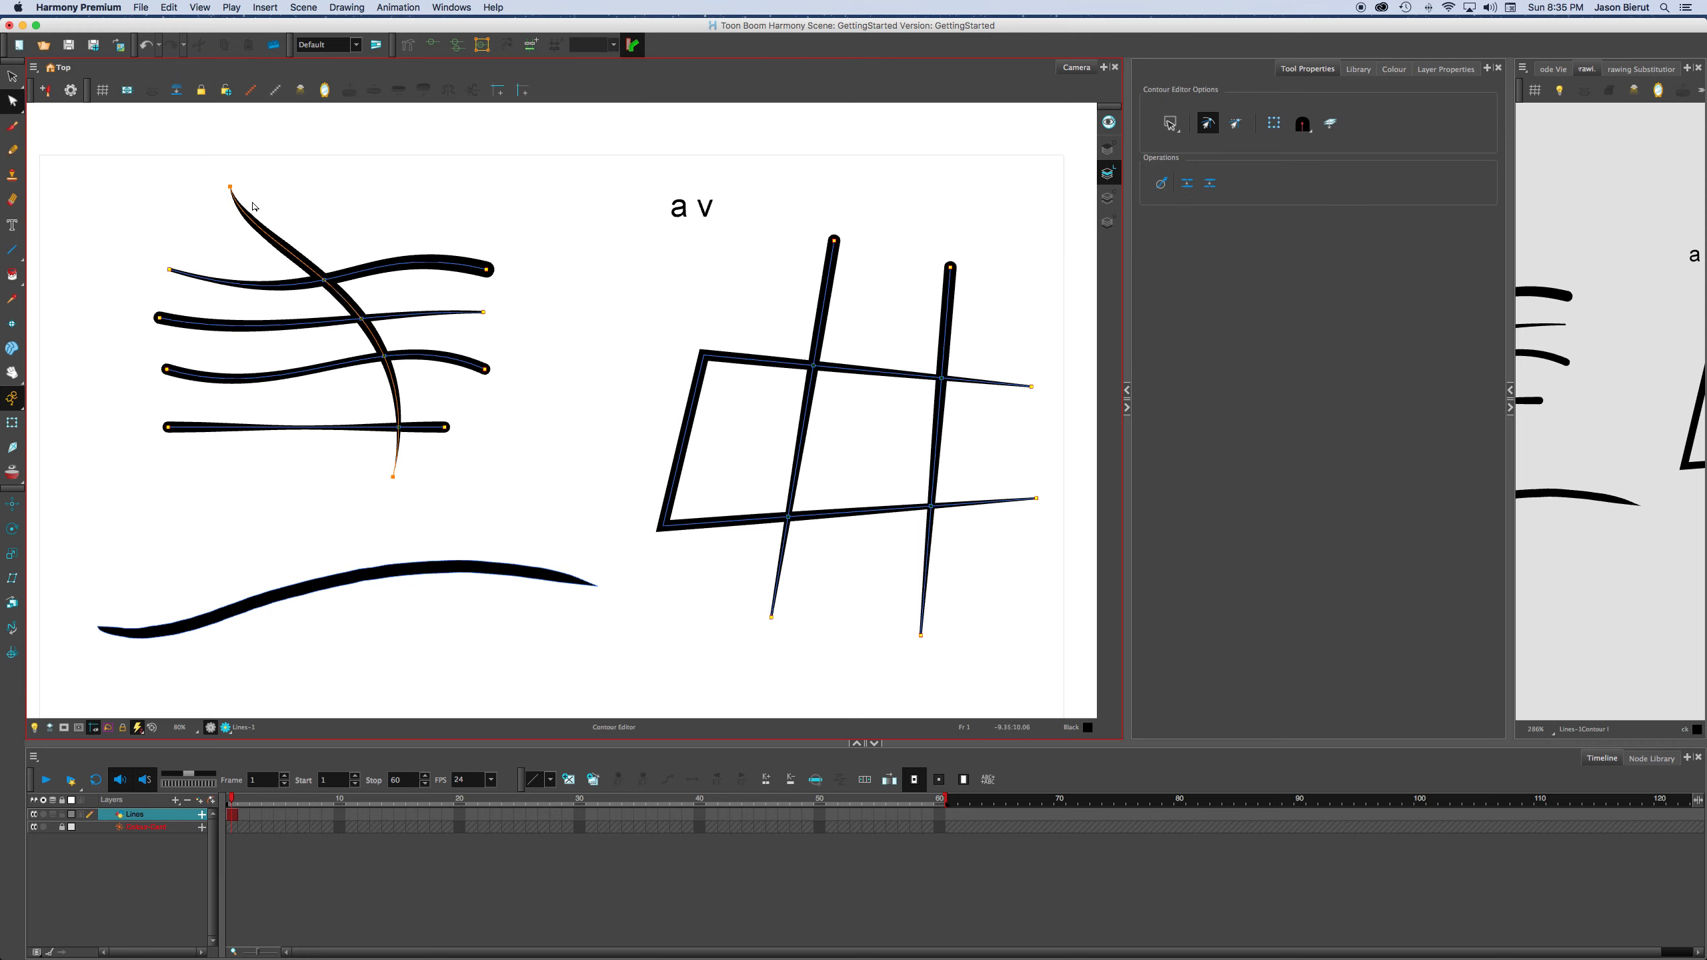
{"action": "left_click_drag", "start_coordinate": [211, 208], "coordinate": [265, 171]}
{"action": "left_click", "coordinate": [346, 207]}
{"action": "left_click_drag", "start_coordinate": [224, 217], "coordinate": [255, 169]}
{"action": "left_click_drag", "start_coordinate": [433, 294], "coordinate": [405, 292]}
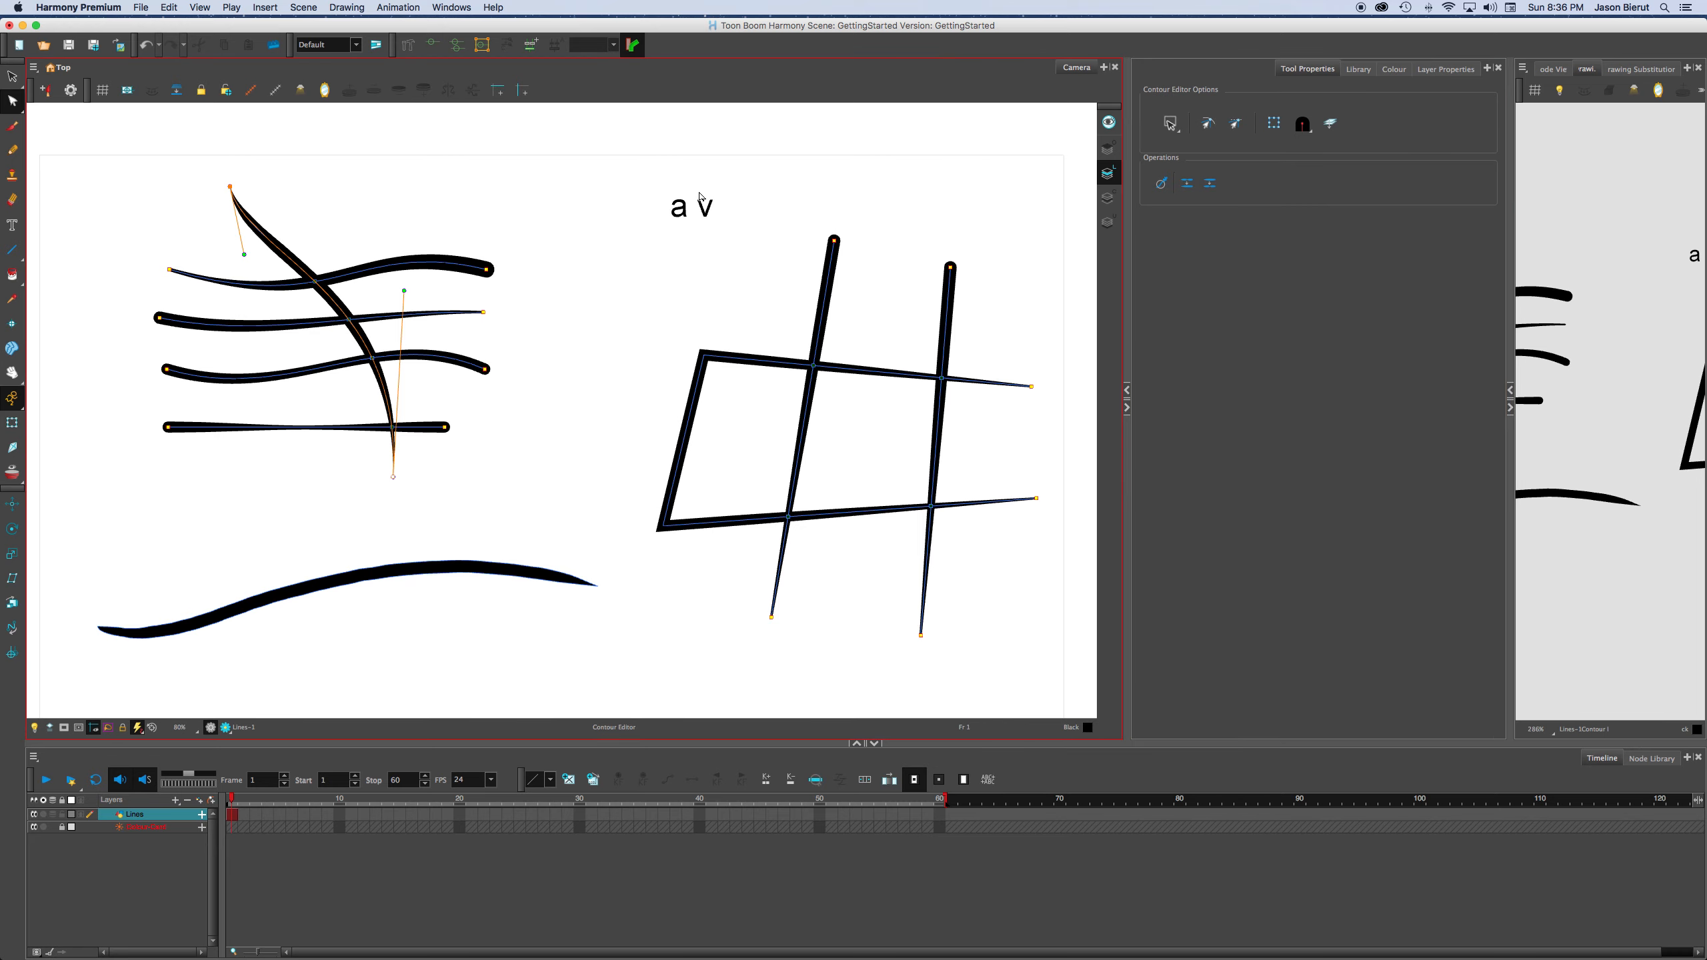
{"action": "left_click_drag", "start_coordinate": [406, 295], "coordinate": [400, 295]}
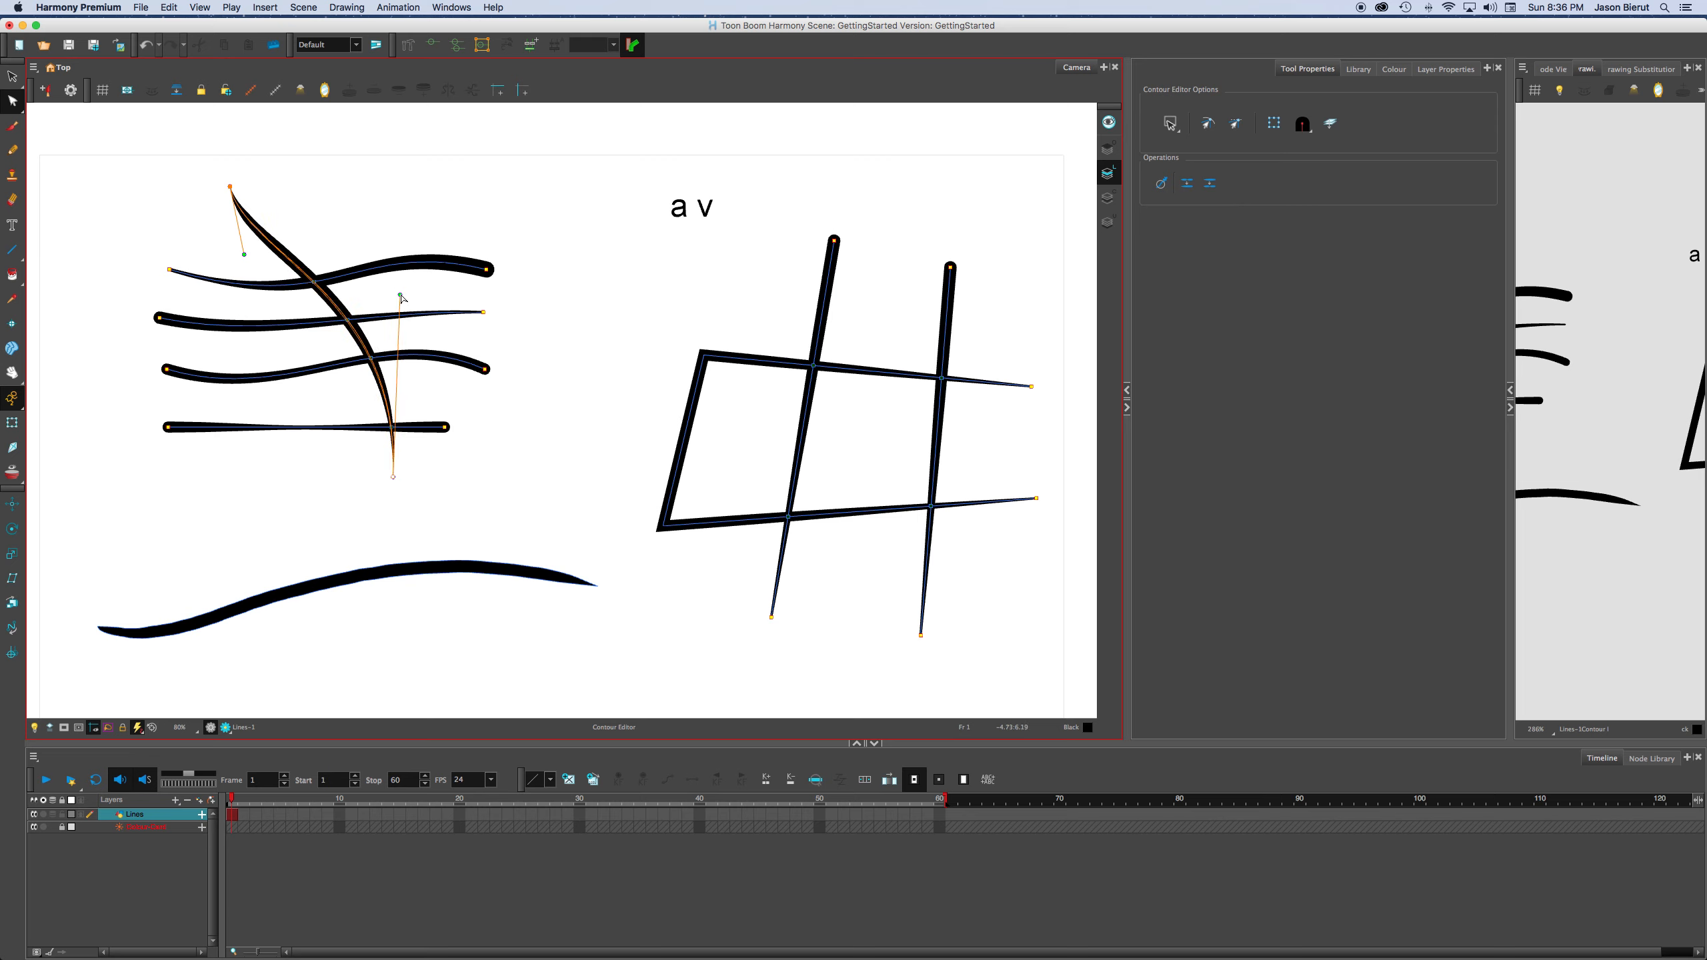
{"action": "left_click", "coordinate": [1208, 124]}
{"action": "left_click", "coordinate": [496, 342]}
Try bending the middle of the line that tapers to a point just below the former textured line downward, and undo it.
{"action": "scroll", "coordinate": [496, 341], "scroll_direction": "up", "scroll_amount": 3}
{"action": "key", "text": "space"}
{"action": "left_click_drag", "start_coordinate": [578, 335], "coordinate": [692, 322]}
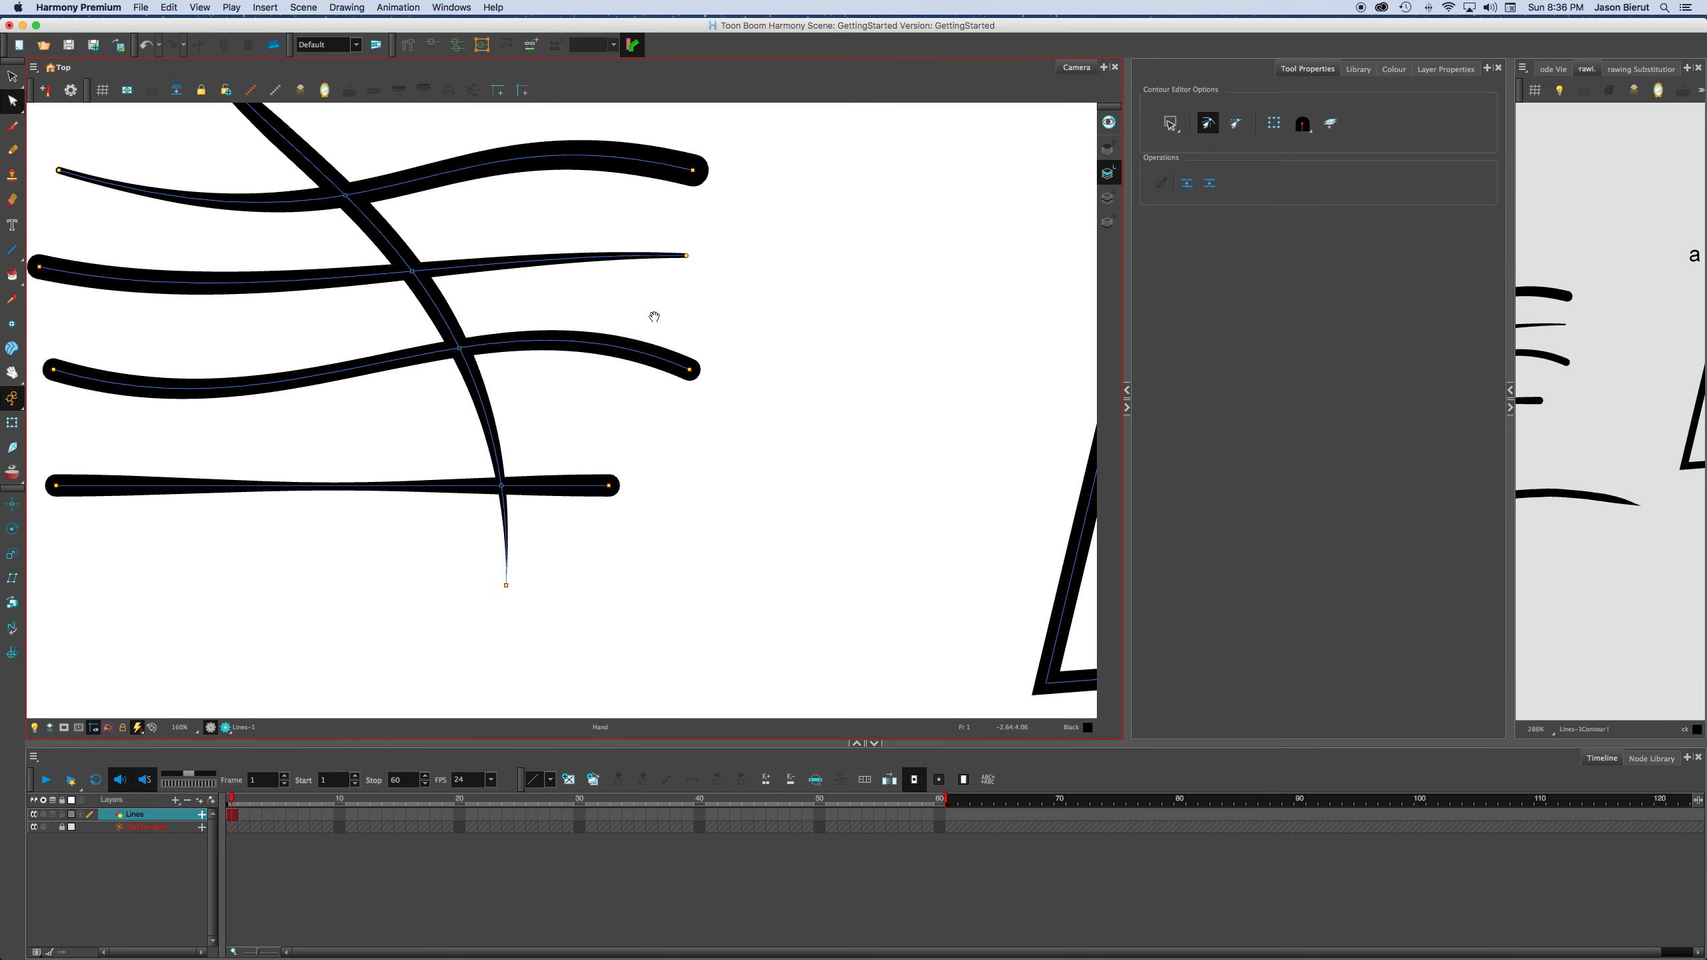
{"action": "scroll", "coordinate": [656, 327], "scroll_direction": "down", "scroll_amount": 4}
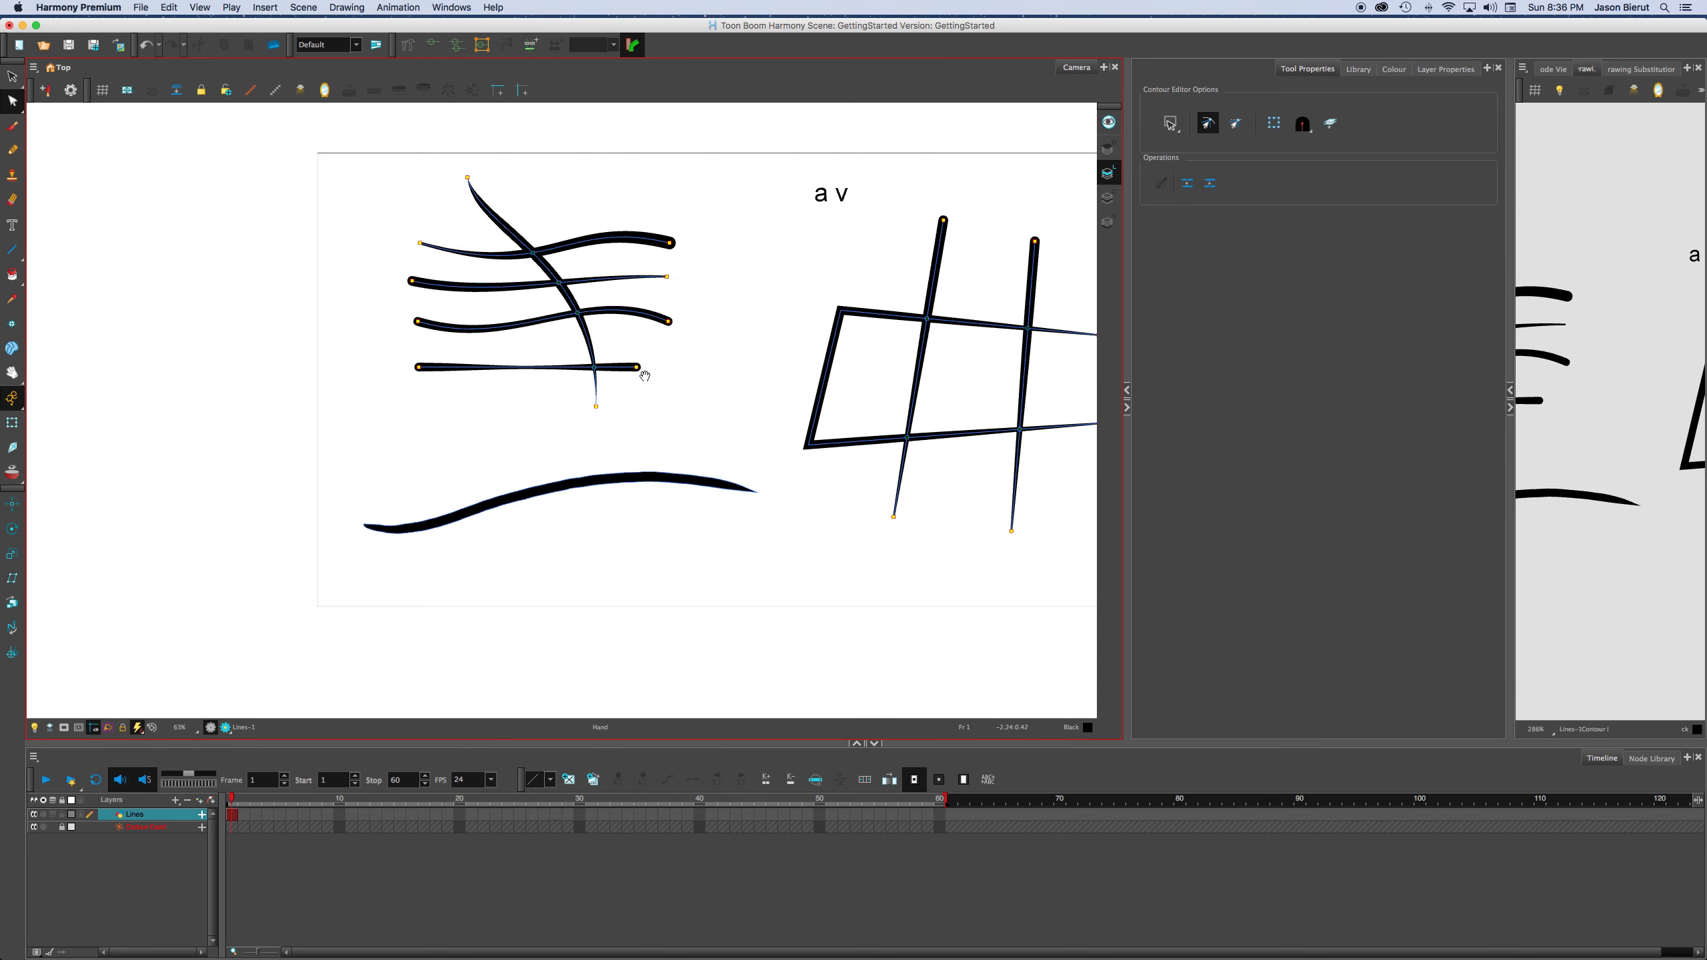
{"action": "left_click_drag", "start_coordinate": [785, 320], "coordinate": [643, 364]}
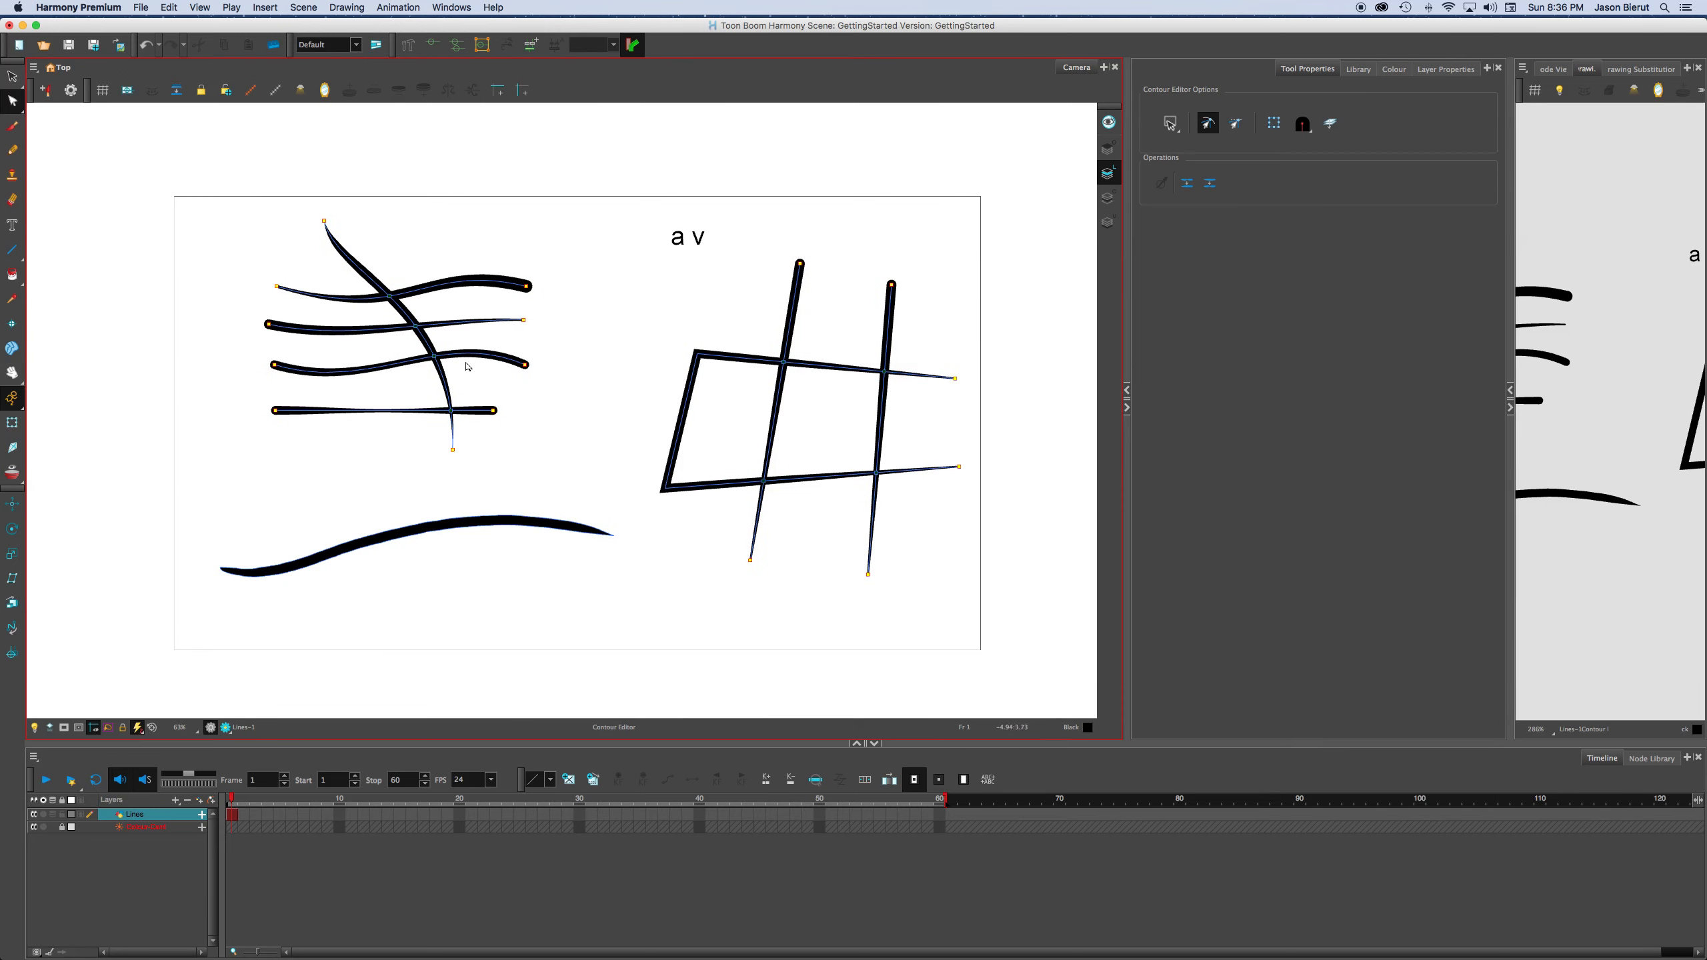
{"action": "scroll", "coordinate": [468, 366], "scroll_direction": "up", "scroll_amount": 1}
{"action": "scroll", "coordinate": [424, 355], "scroll_direction": "up", "scroll_amount": 1}
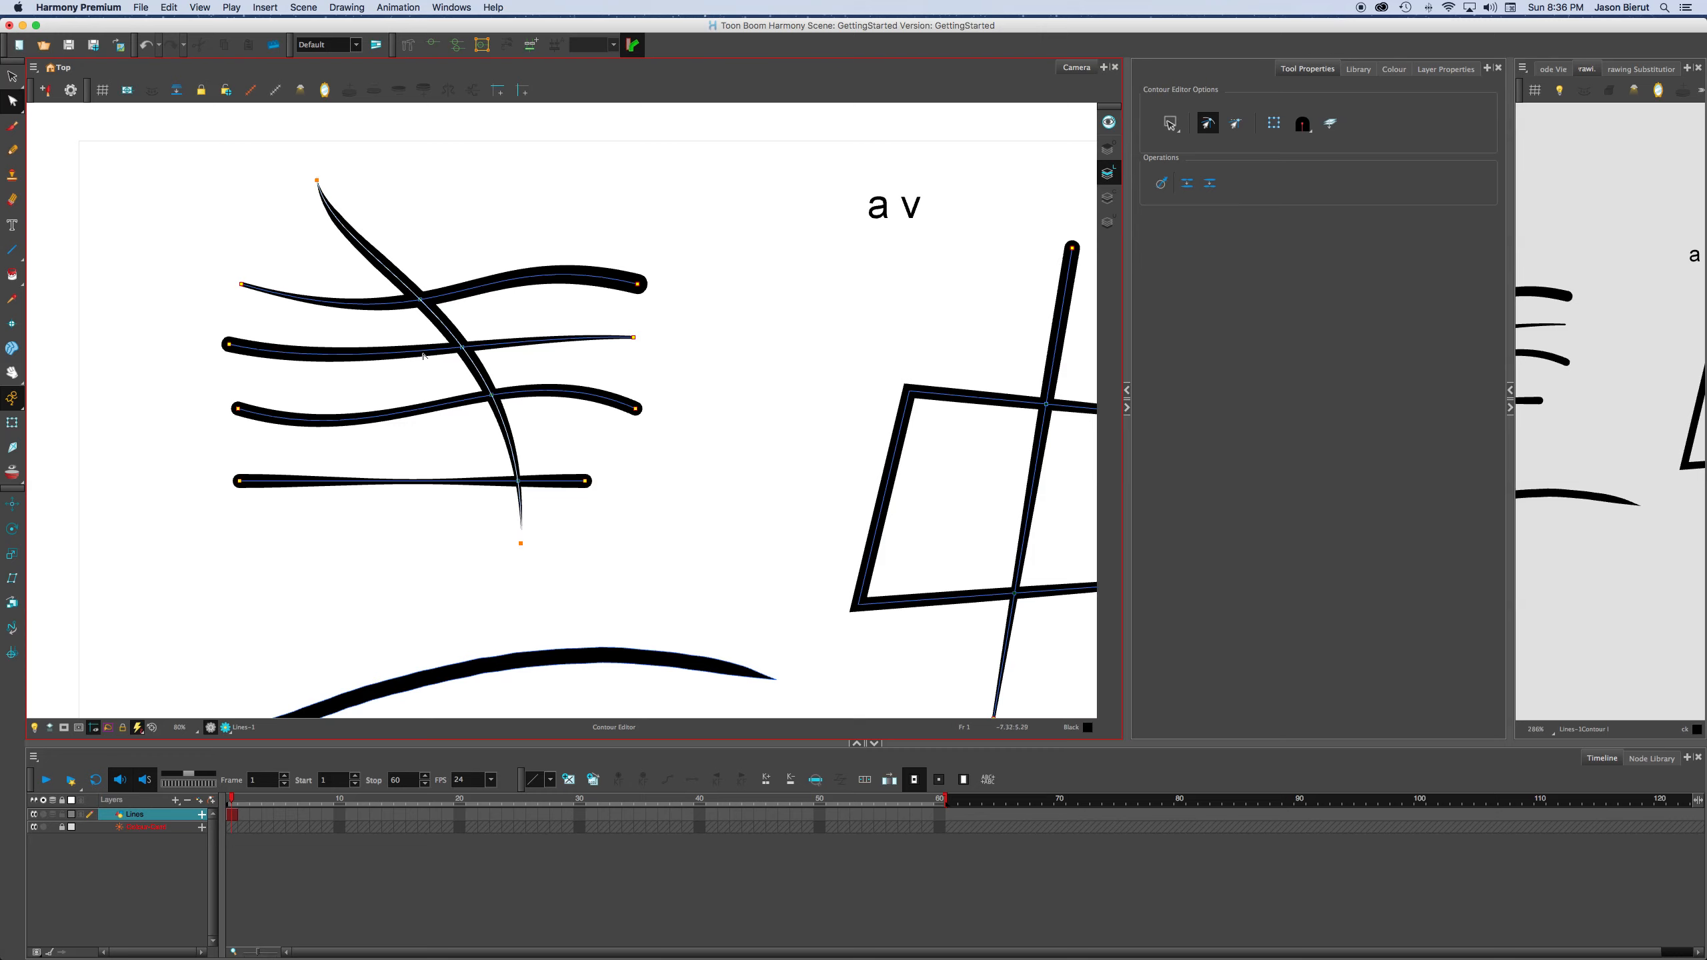
{"action": "left_click_drag", "start_coordinate": [369, 522], "coordinate": [381, 346]}
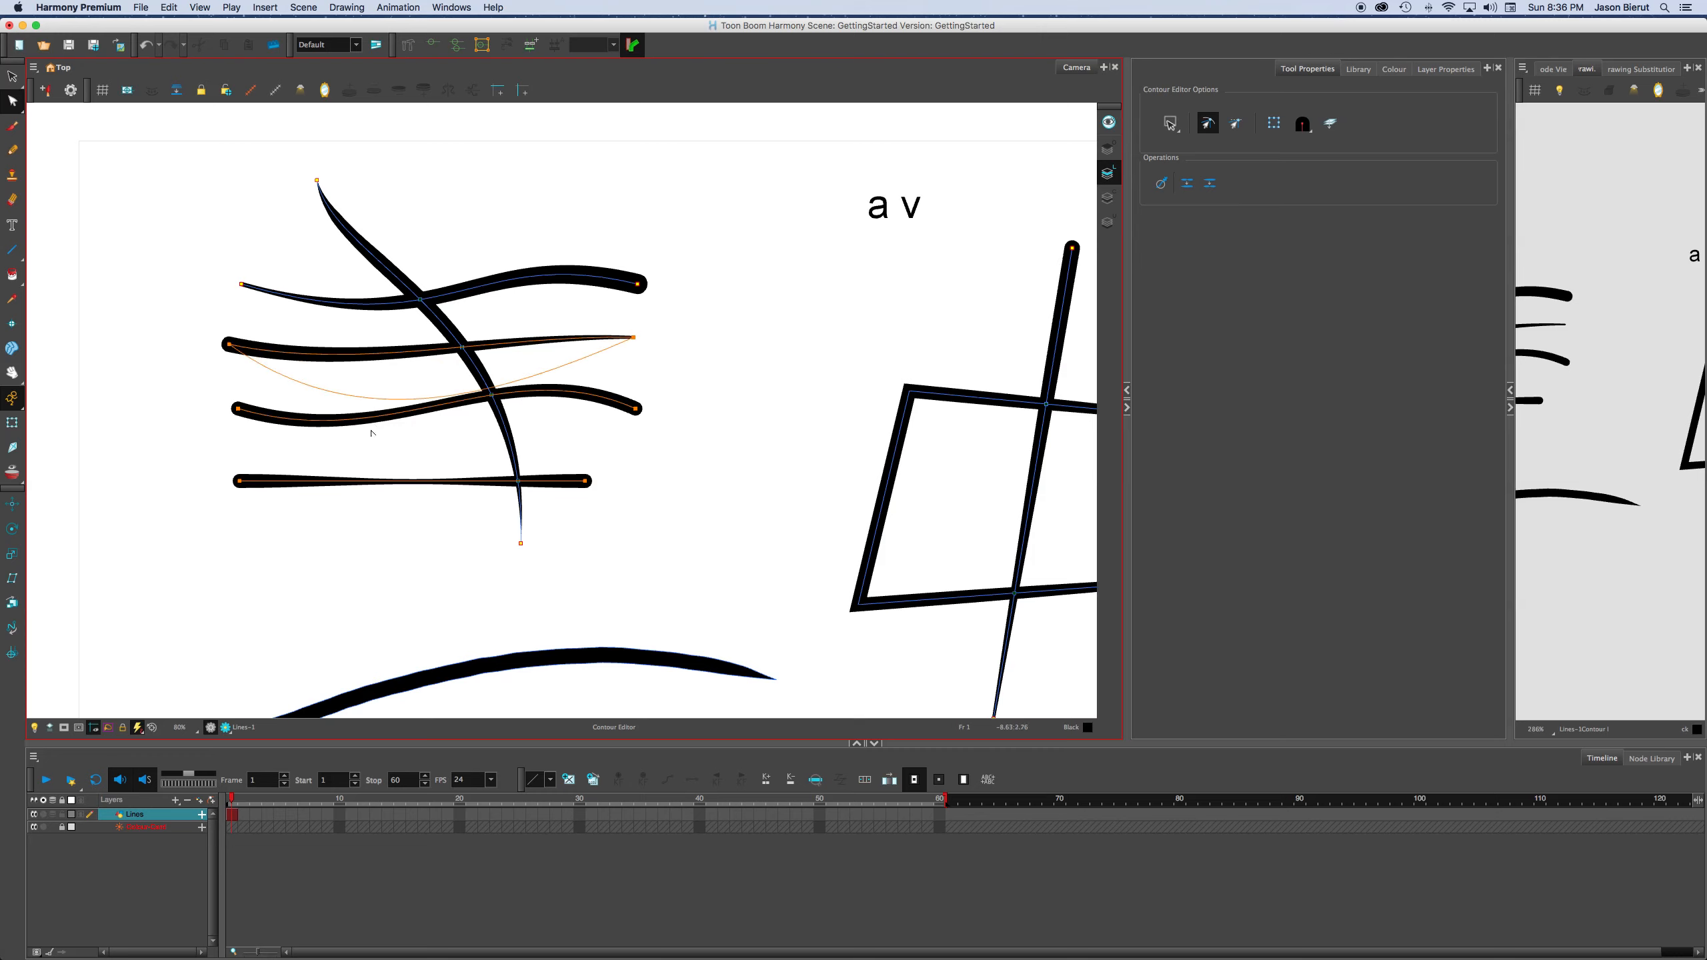
{"action": "key", "text": "super+z"}
With the Select tool, move the three lower lines down-left clear of the crossing, and shift the steep tapered line to the right.
{"action": "key", "text": "alt+s"}
{"action": "mouse_move", "coordinate": [248, 534]}
{"action": "left_mouse_down"}
{"action": "mouse_move", "coordinate": [322, 351]}
{"action": "mouse_move", "coordinate": [202, 477]}
{"action": "mouse_move", "coordinate": [161, 503]}
{"action": "mouse_move", "coordinate": [148, 473]}
{"action": "left_mouse_up"}
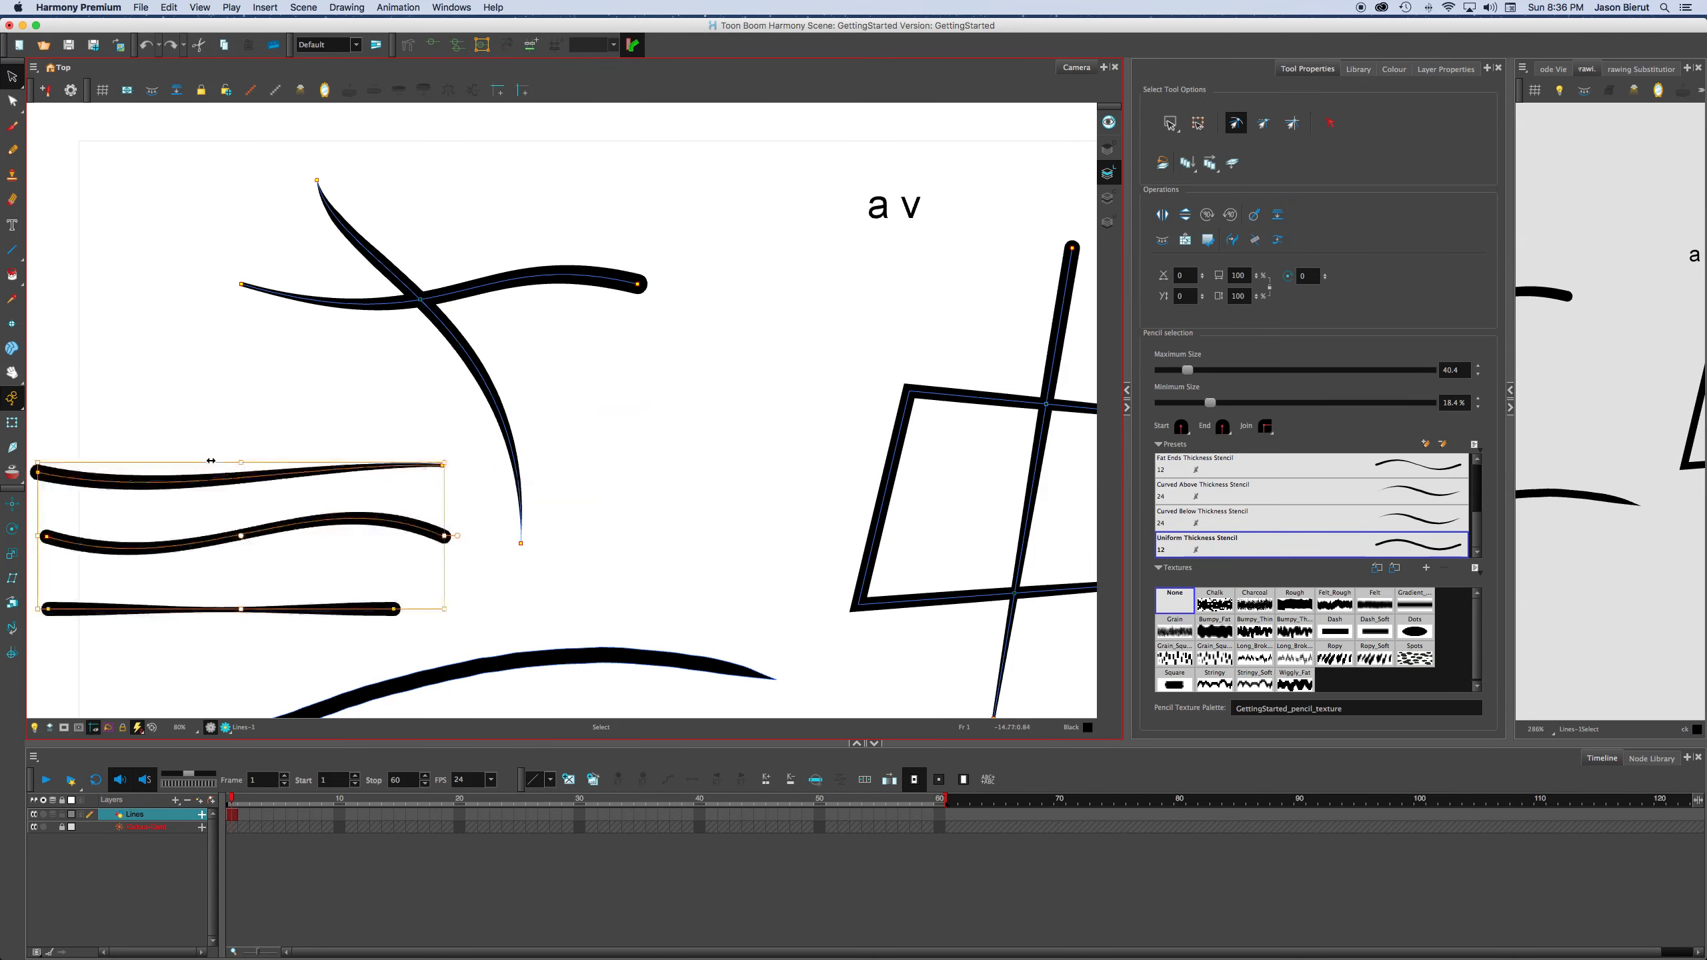
{"action": "left_click_drag", "start_coordinate": [475, 336], "coordinate": [571, 319]}
{"action": "left_click", "coordinate": [452, 246]}
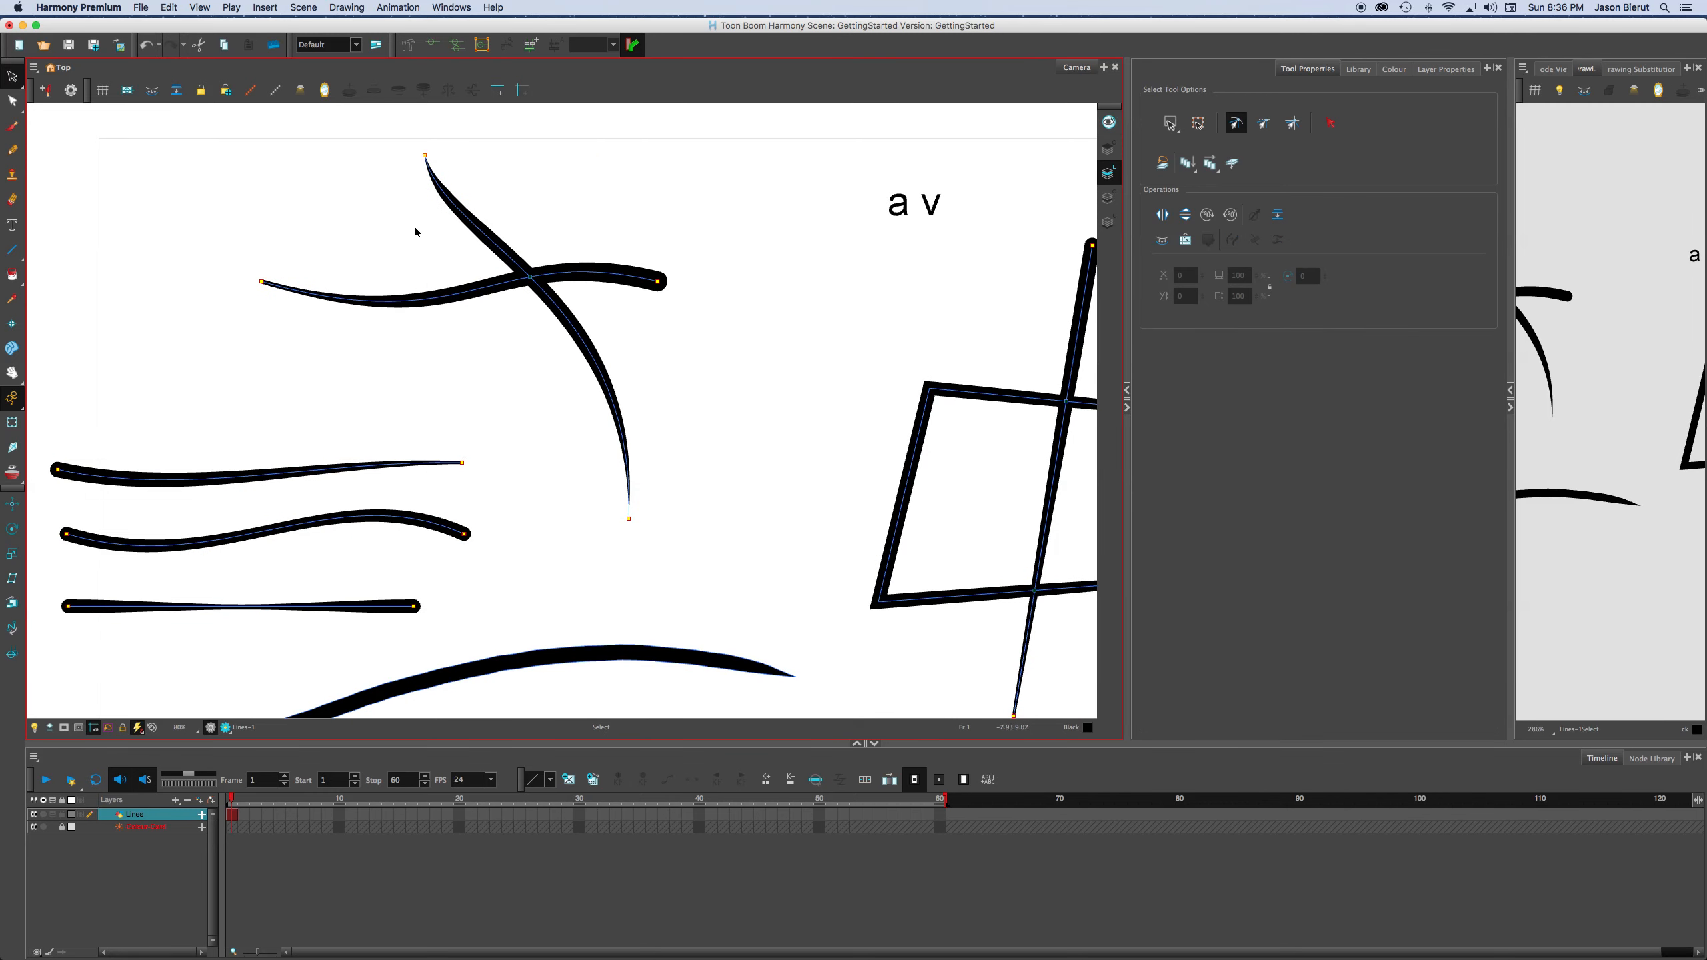
Activate the Cutter tool with nothing selected, and switch its selection mode to Lasso.
{"action": "left_click", "coordinate": [604, 372]}
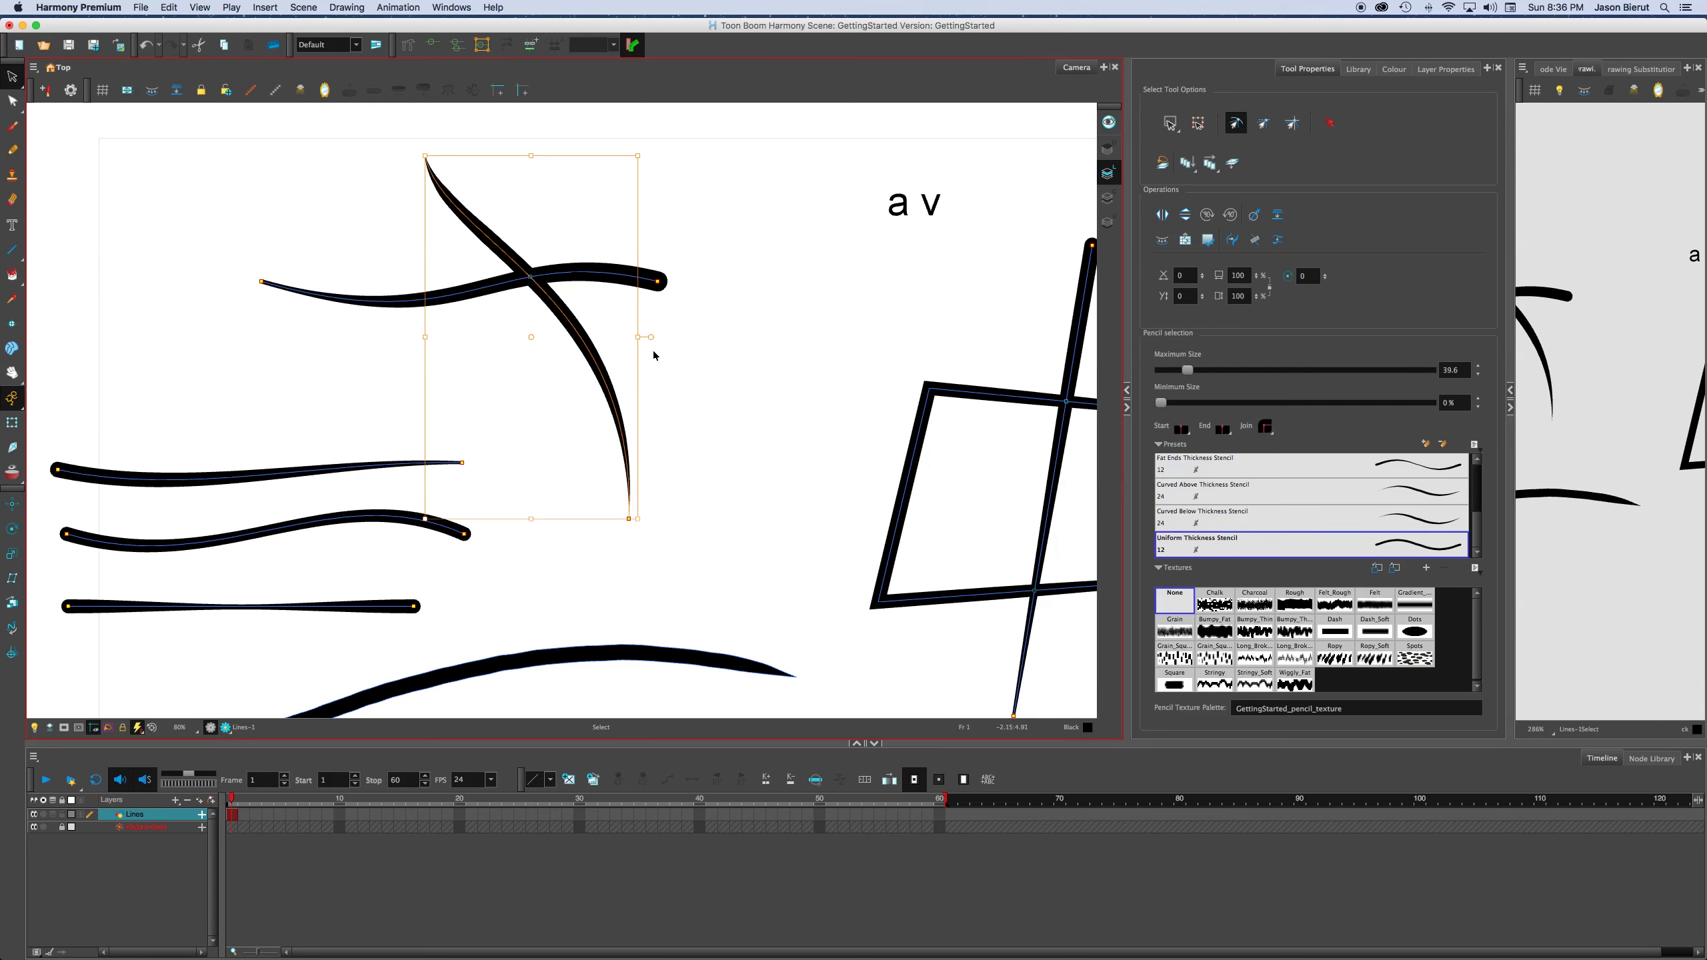
{"action": "left_click", "coordinate": [425, 243]}
{"action": "left_click", "coordinate": [13, 79]}
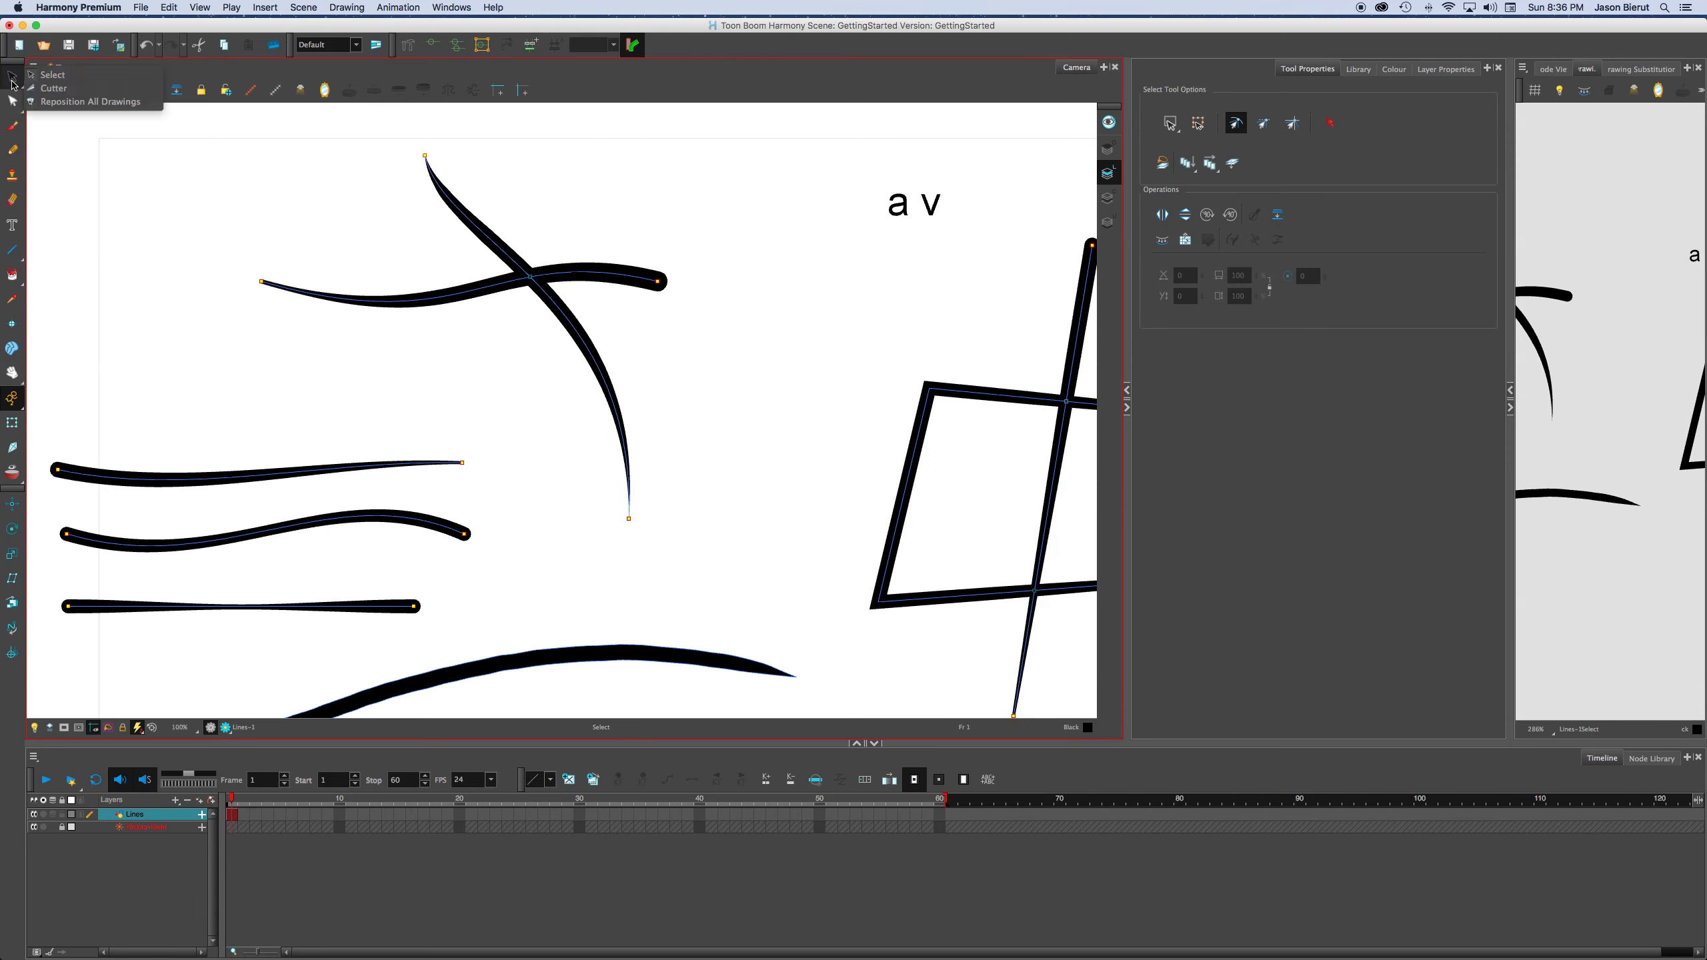
{"action": "left_click", "coordinate": [73, 89]}
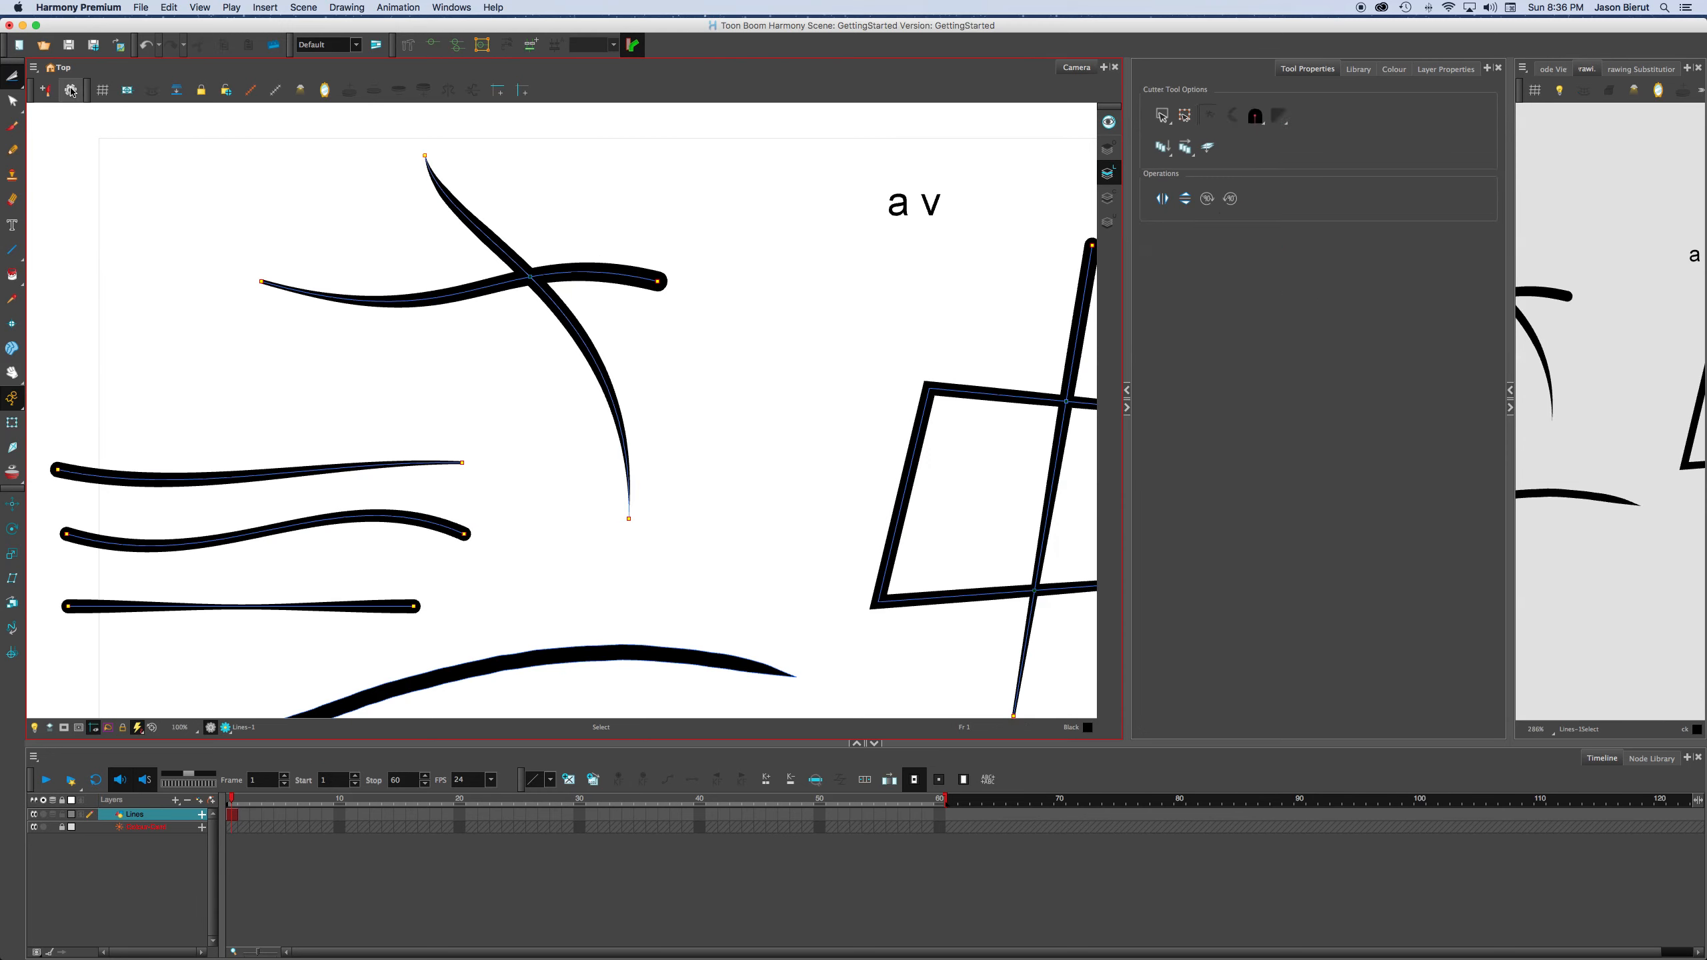
{"action": "left_click_drag", "start_coordinate": [544, 223], "coordinate": [577, 218]}
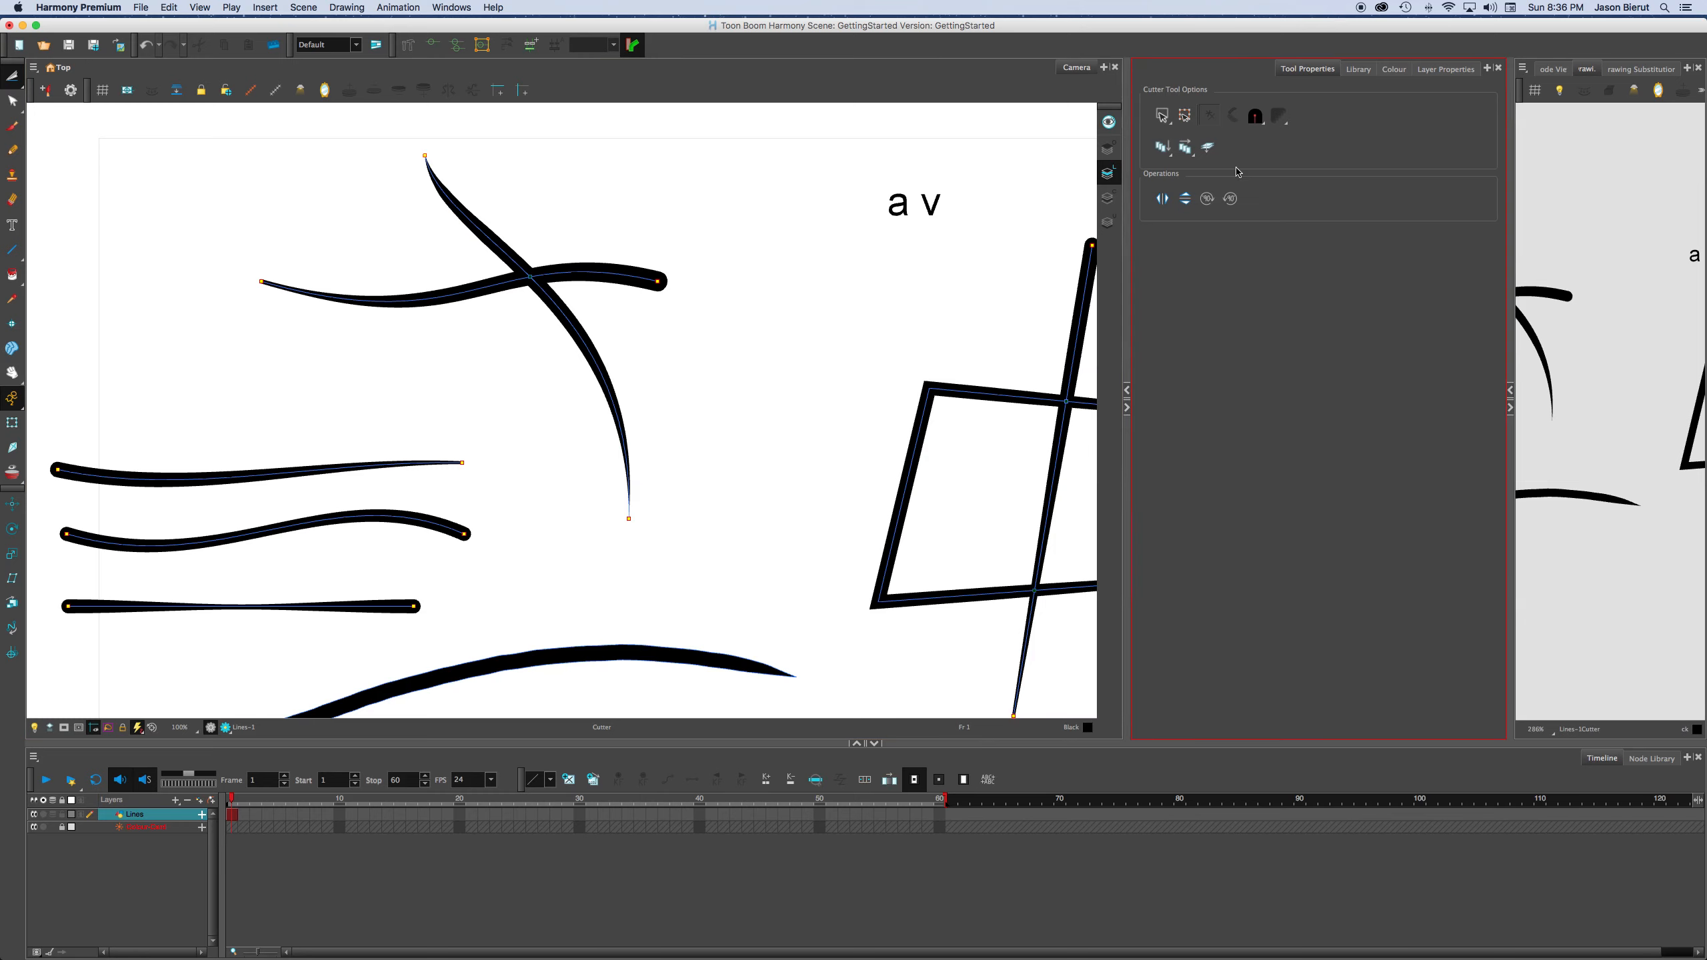
{"action": "left_click", "coordinate": [1163, 116]}
{"action": "left_click", "coordinate": [1187, 146]}
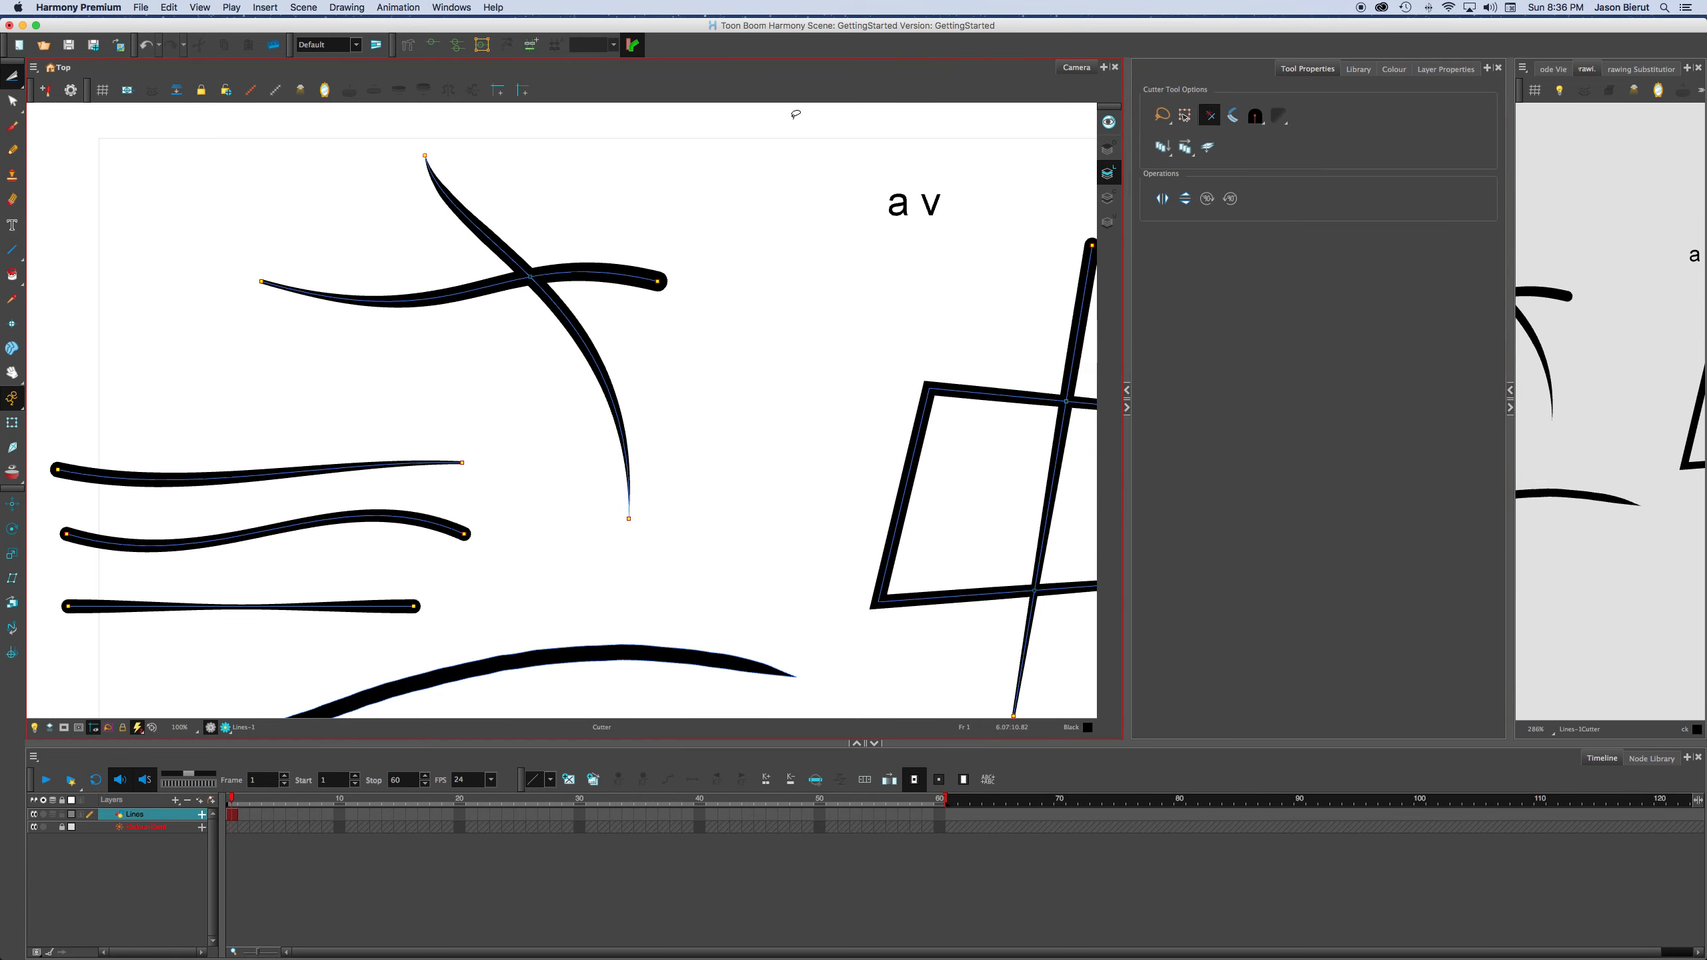
Try trimming the steep line's upper end and the crossing line's right end back to their intersection, and undo both cuts.
{"action": "left_click_drag", "start_coordinate": [563, 224], "coordinate": [475, 246]}
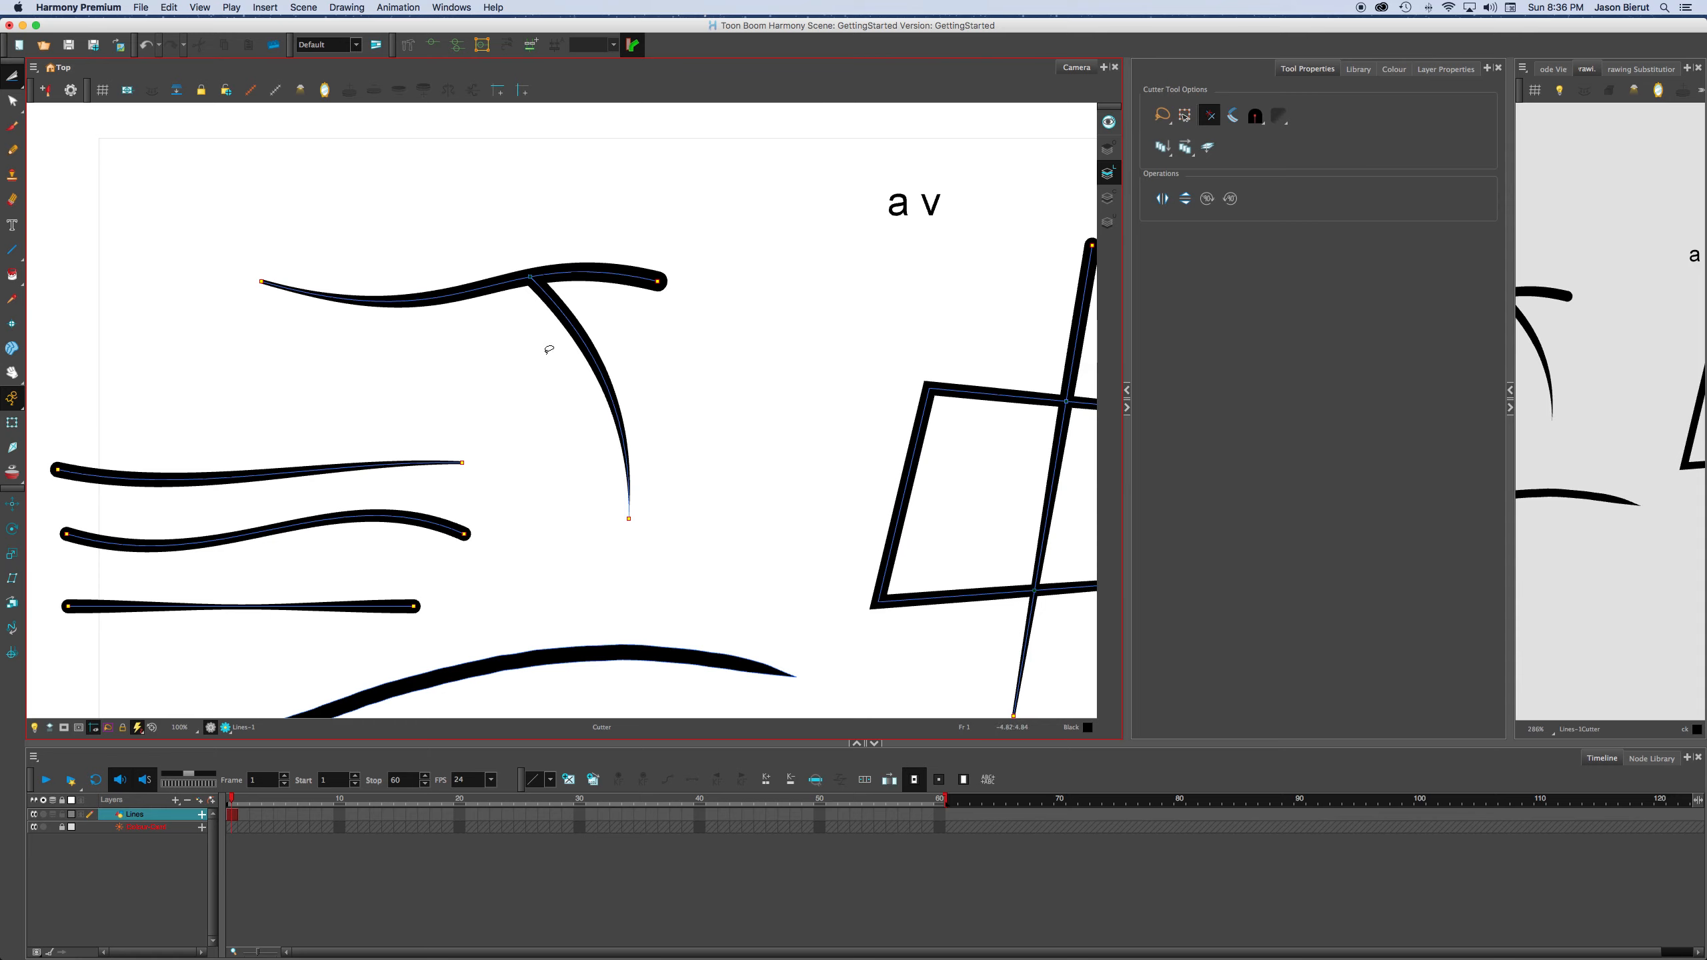
{"action": "left_click_drag", "start_coordinate": [636, 346], "coordinate": [538, 153]}
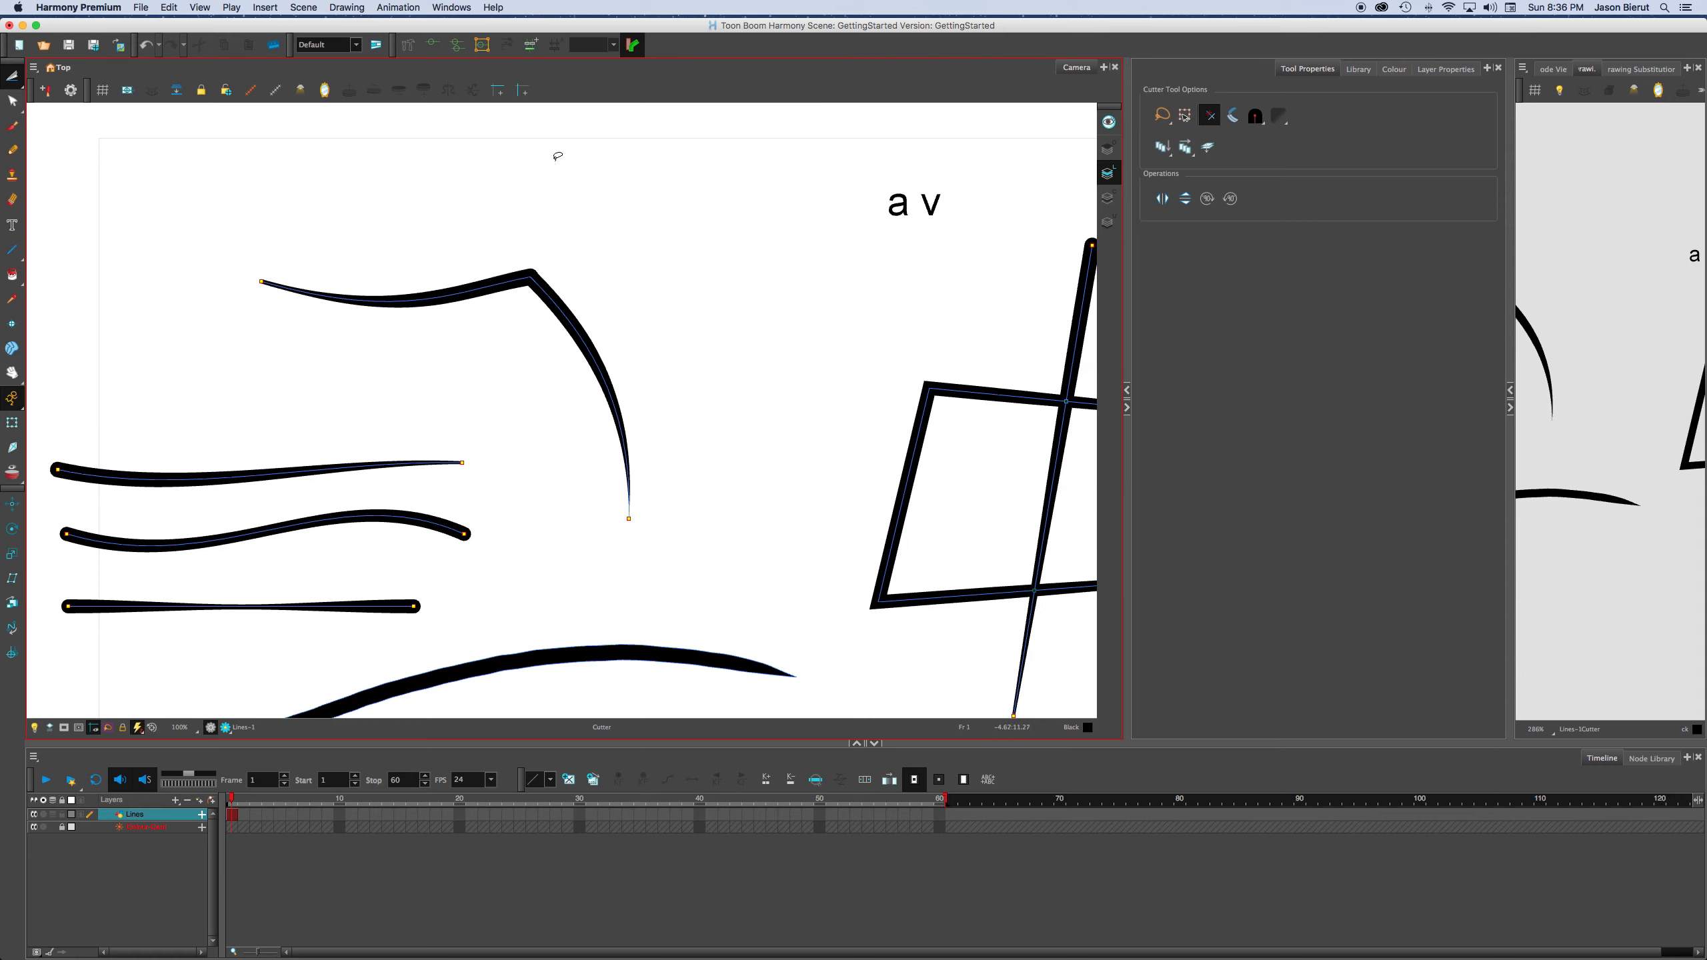
{"action": "scroll", "coordinate": [518, 235], "scroll_direction": "up", "scroll_amount": 4}
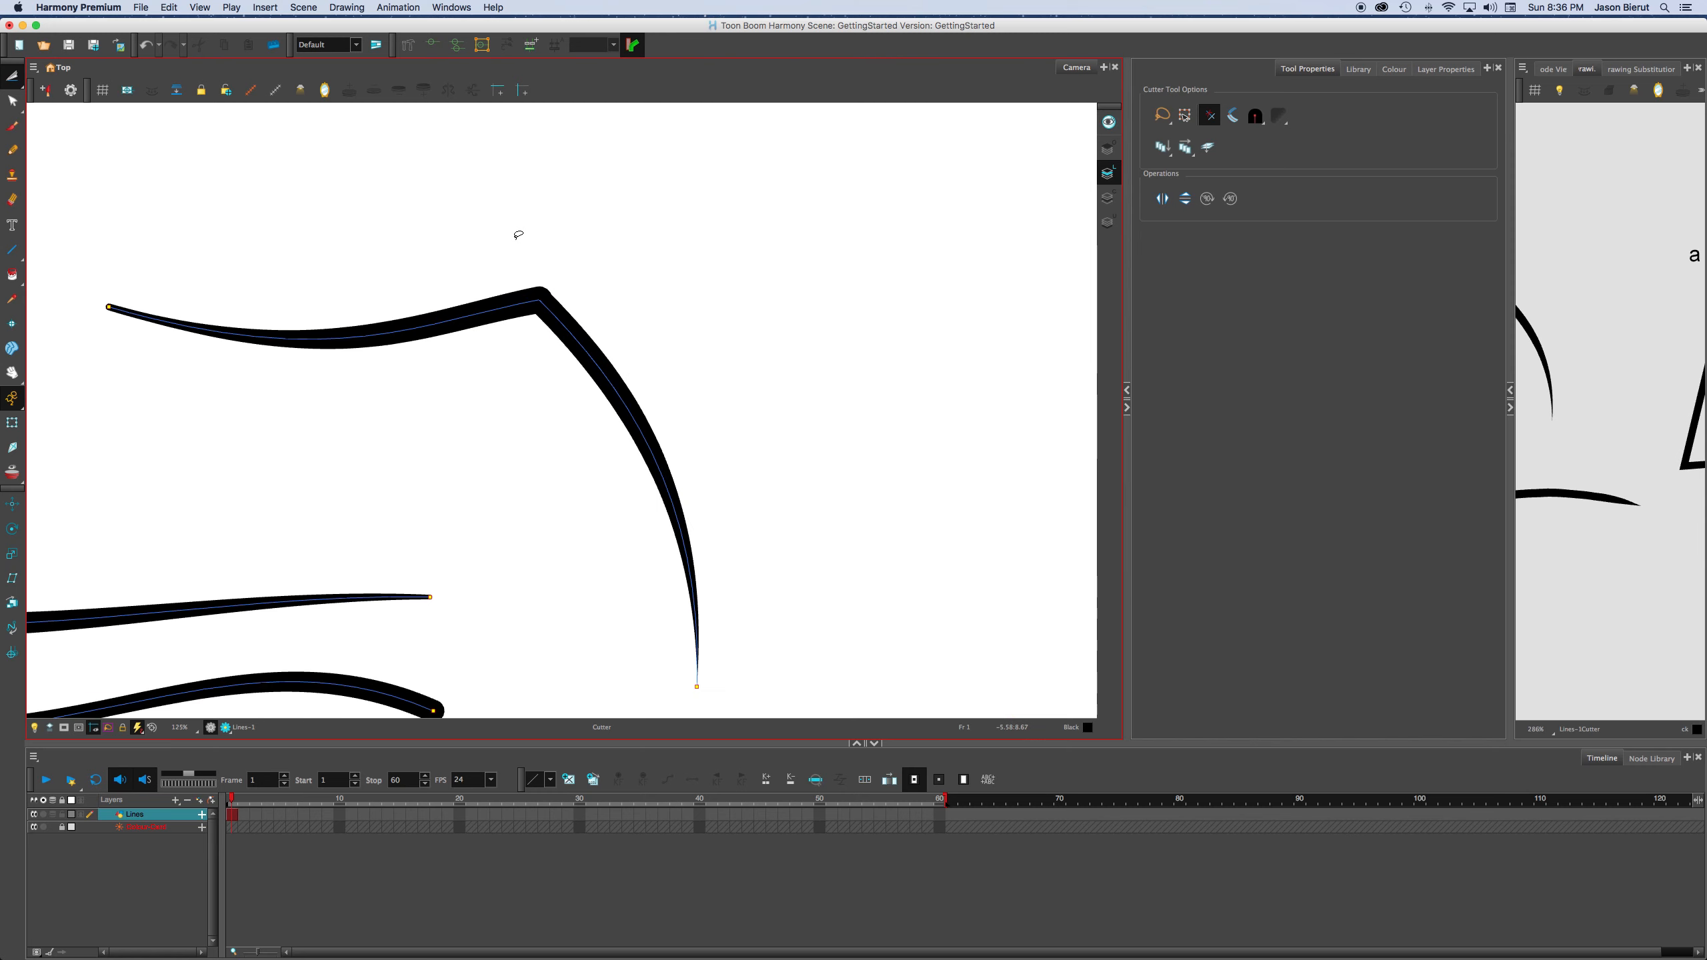
{"action": "scroll", "coordinate": [518, 234], "scroll_direction": "down", "scroll_amount": 4}
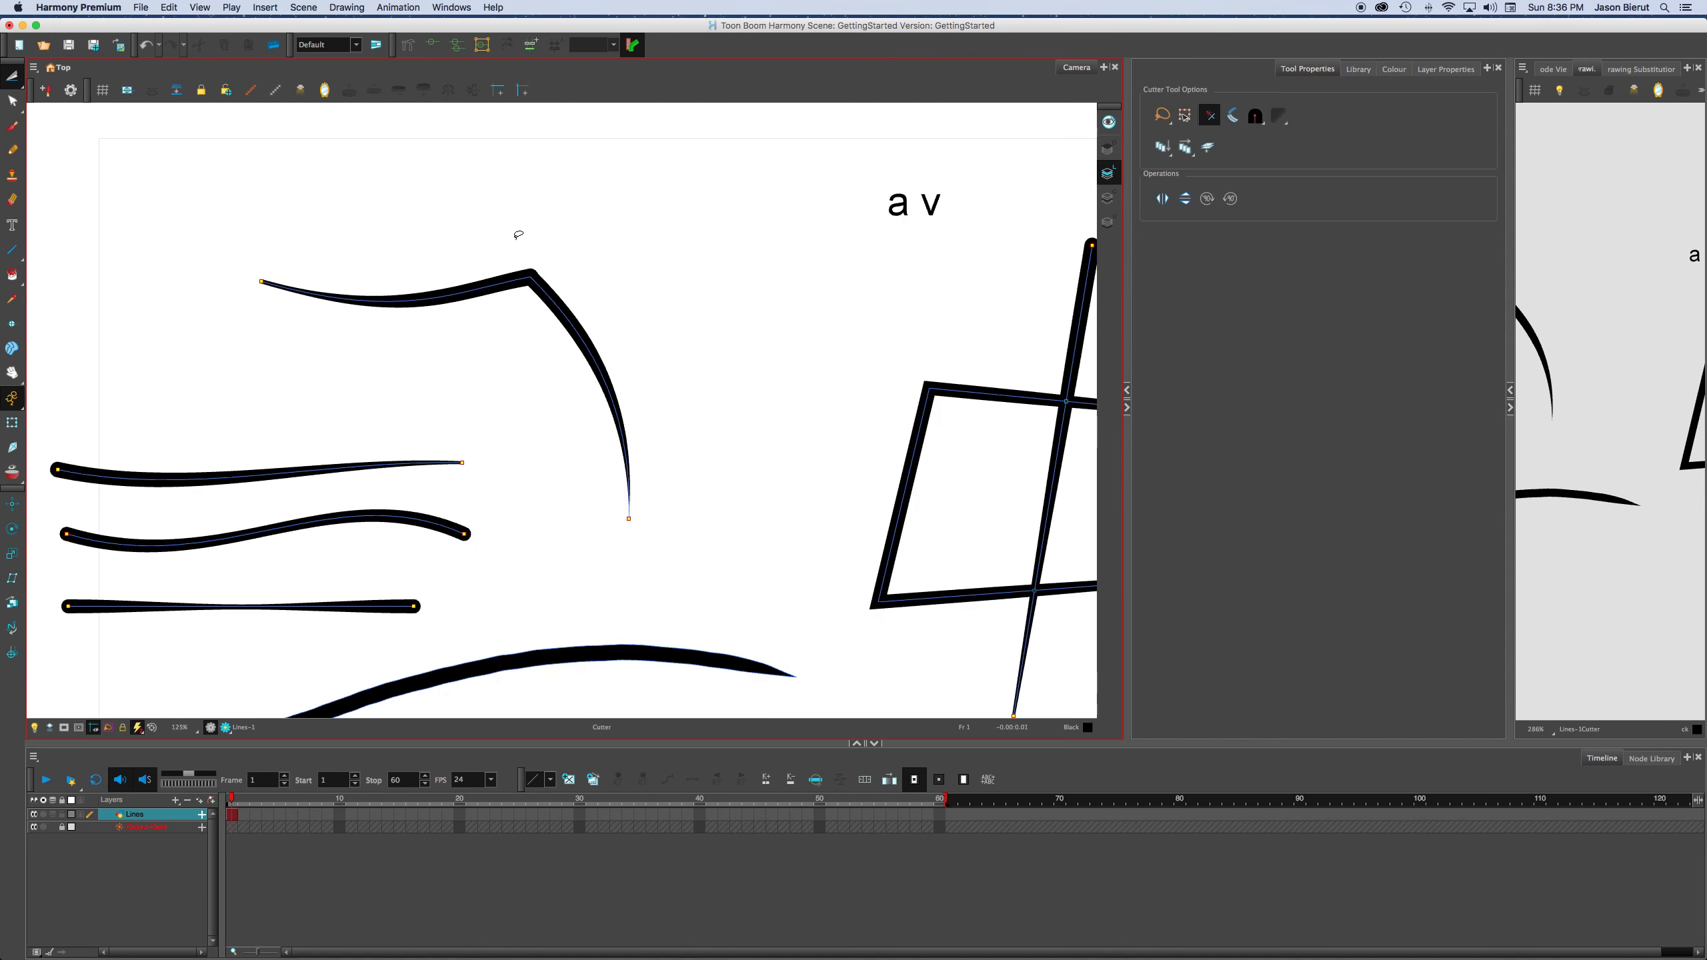
{"action": "key", "text": "super+z"}
{"action": "key", "text": "super+z"}
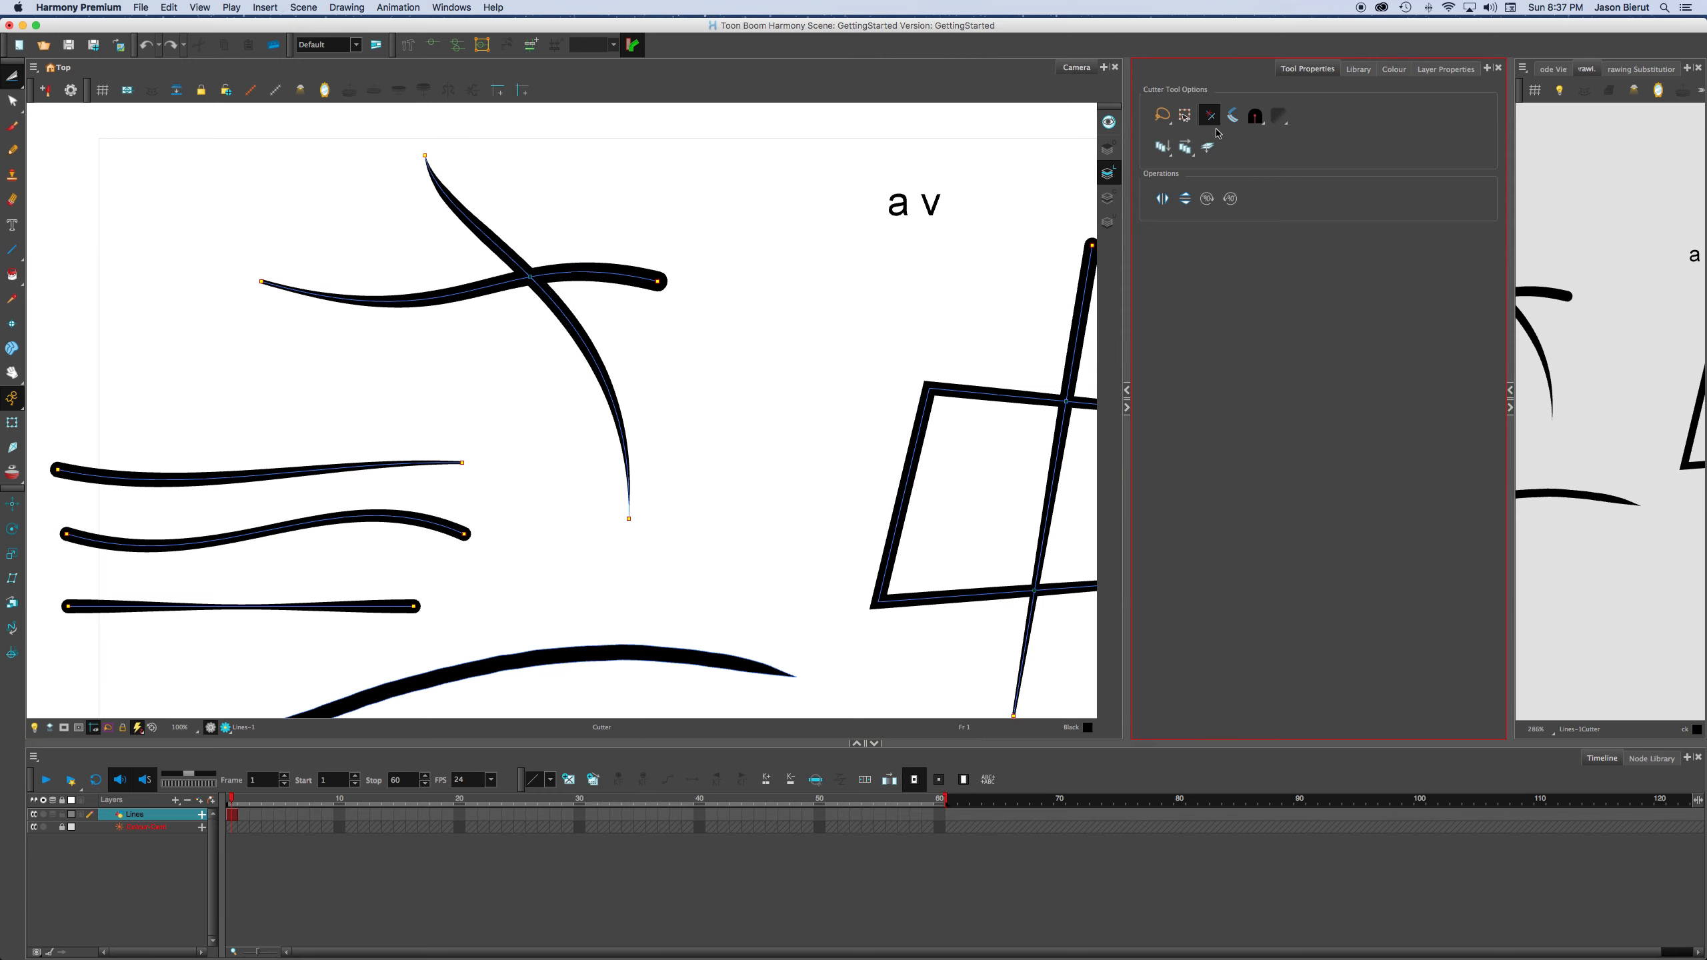
Set the Cutter's tip style to Flat, try the same two trims at the intersection, and undo them.
{"action": "left_click", "coordinate": [1255, 124]}
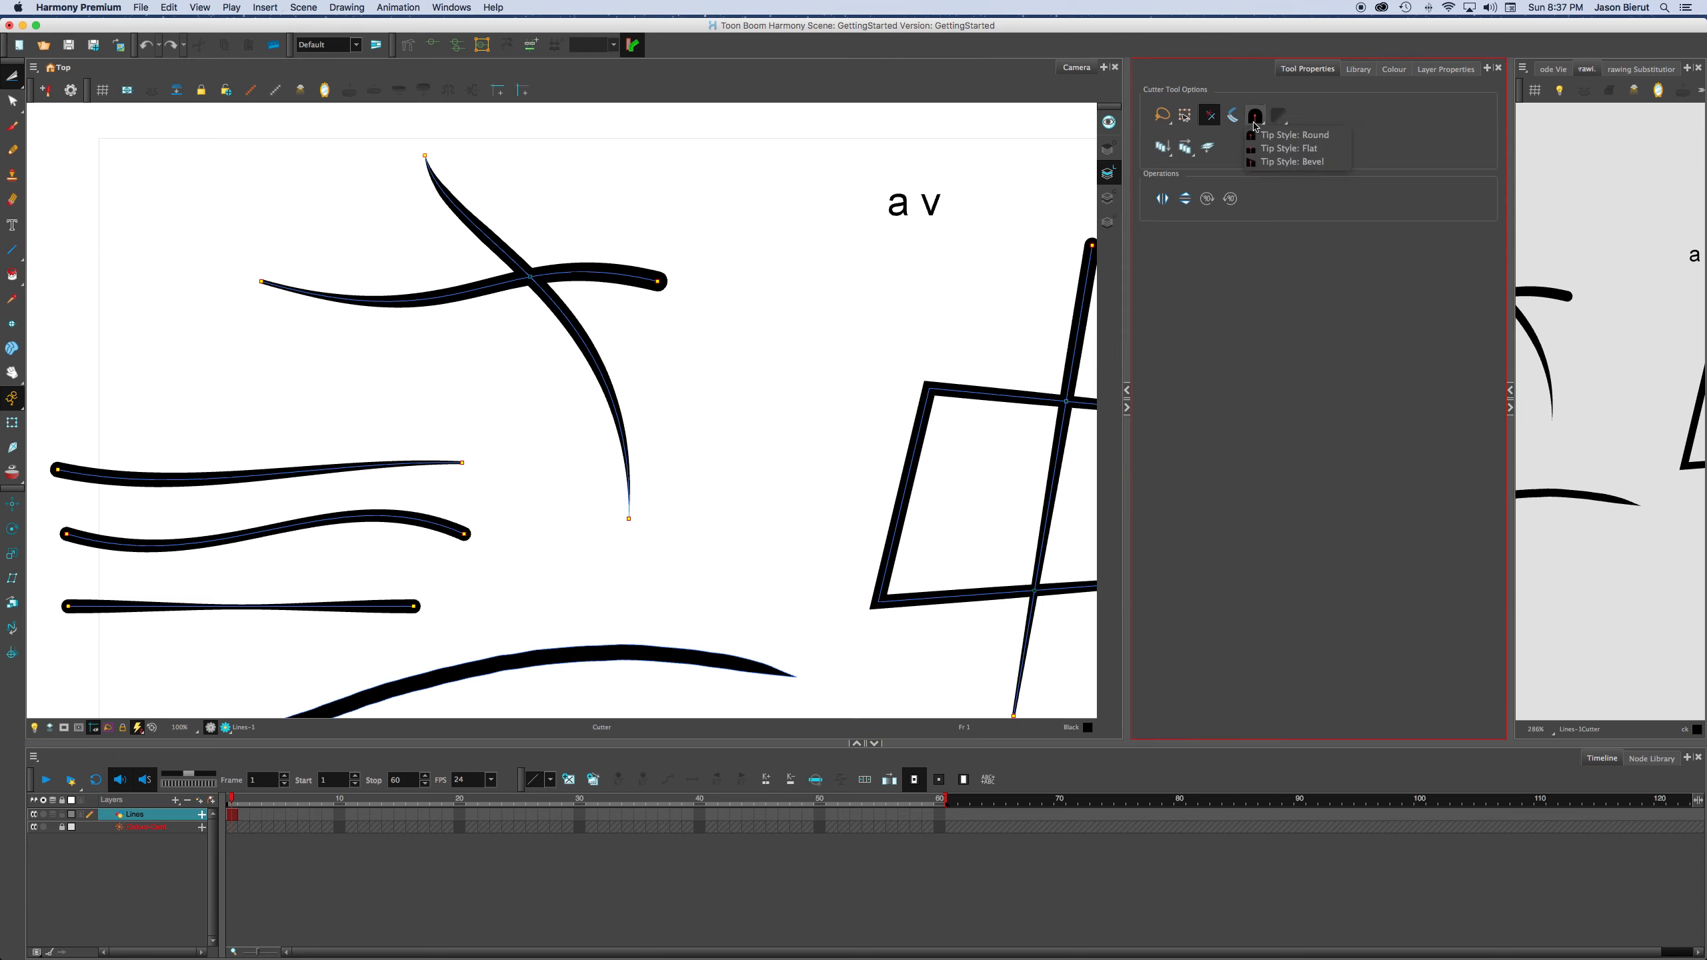
{"action": "left_click", "coordinate": [1262, 151]}
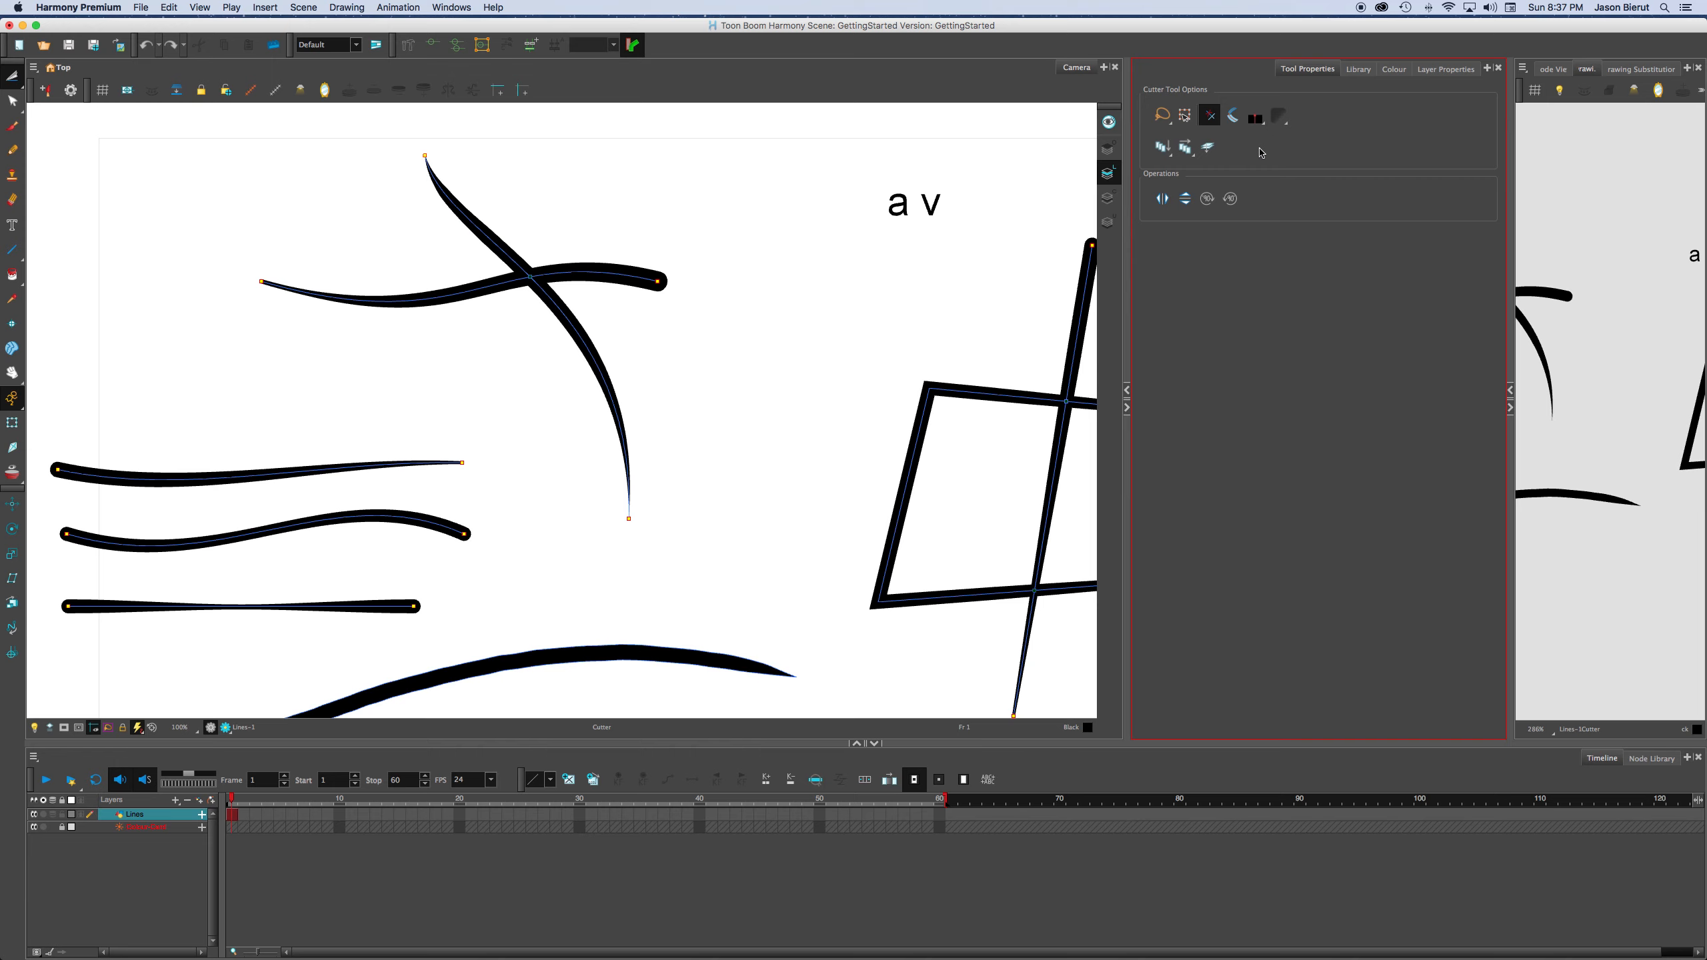
{"action": "mouse_move", "coordinate": [467, 272]}
{"action": "left_mouse_down"}
{"action": "mouse_move", "coordinate": [715, 262]}
{"action": "mouse_move", "coordinate": [645, 294]}
{"action": "left_mouse_up"}
{"action": "scroll", "coordinate": [553, 257], "scroll_direction": "up", "scroll_amount": 5}
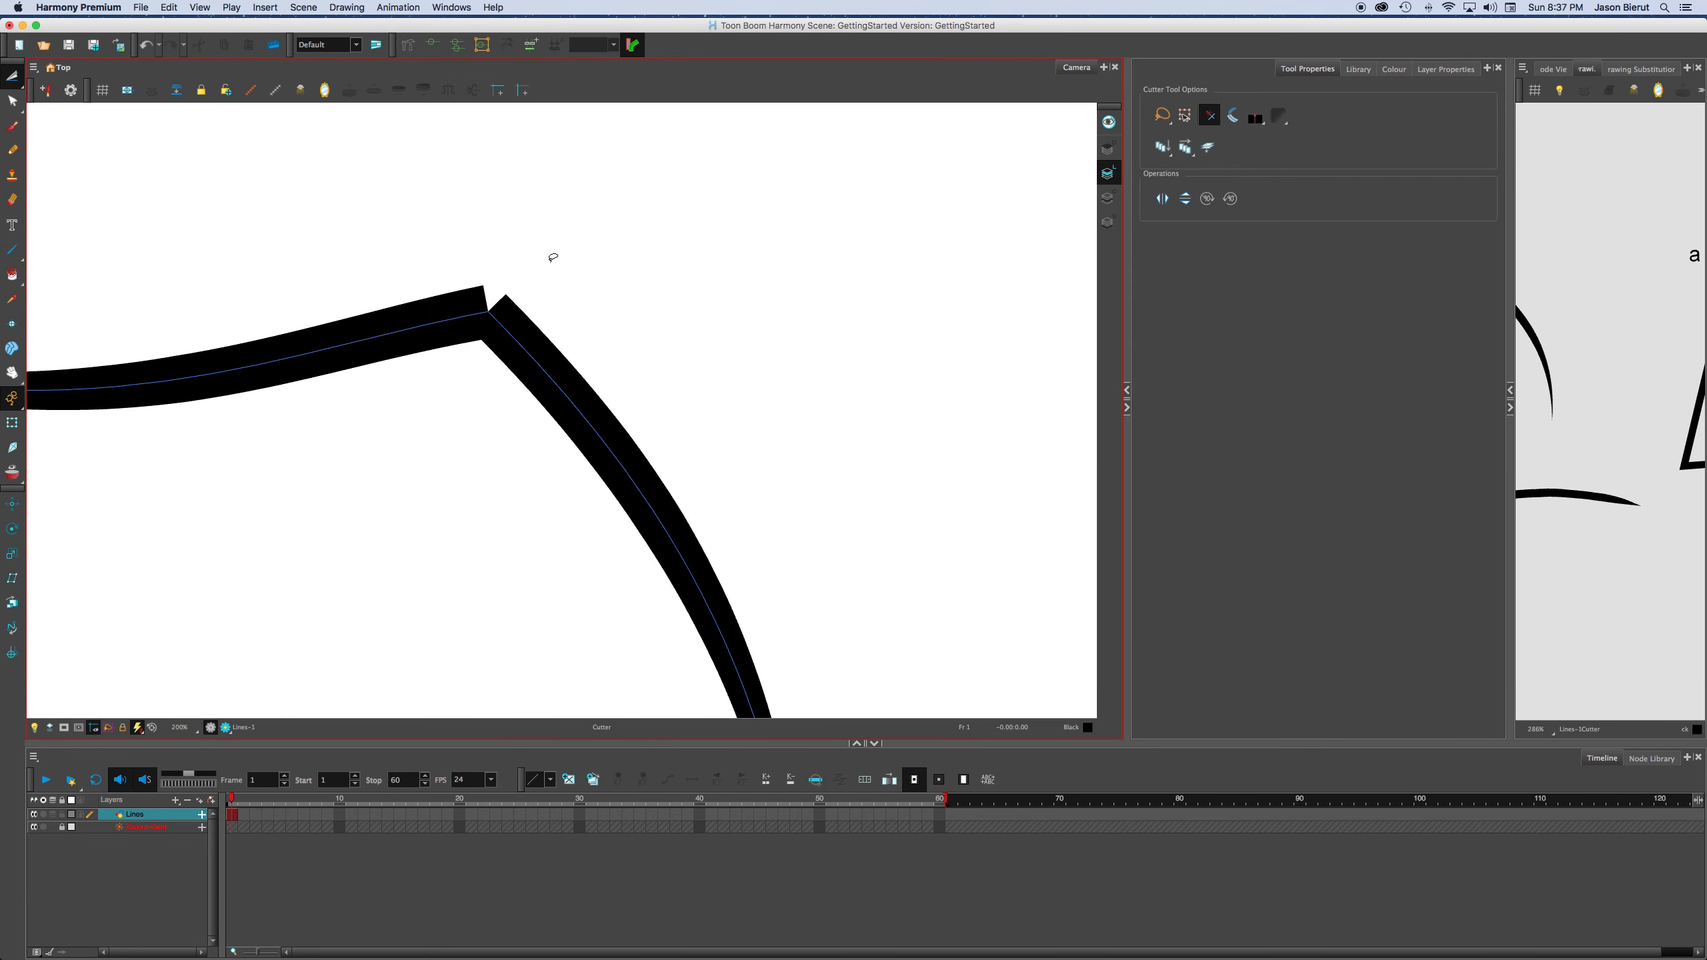
{"action": "key", "text": "super+z"}
{"action": "key", "text": "super+z"}
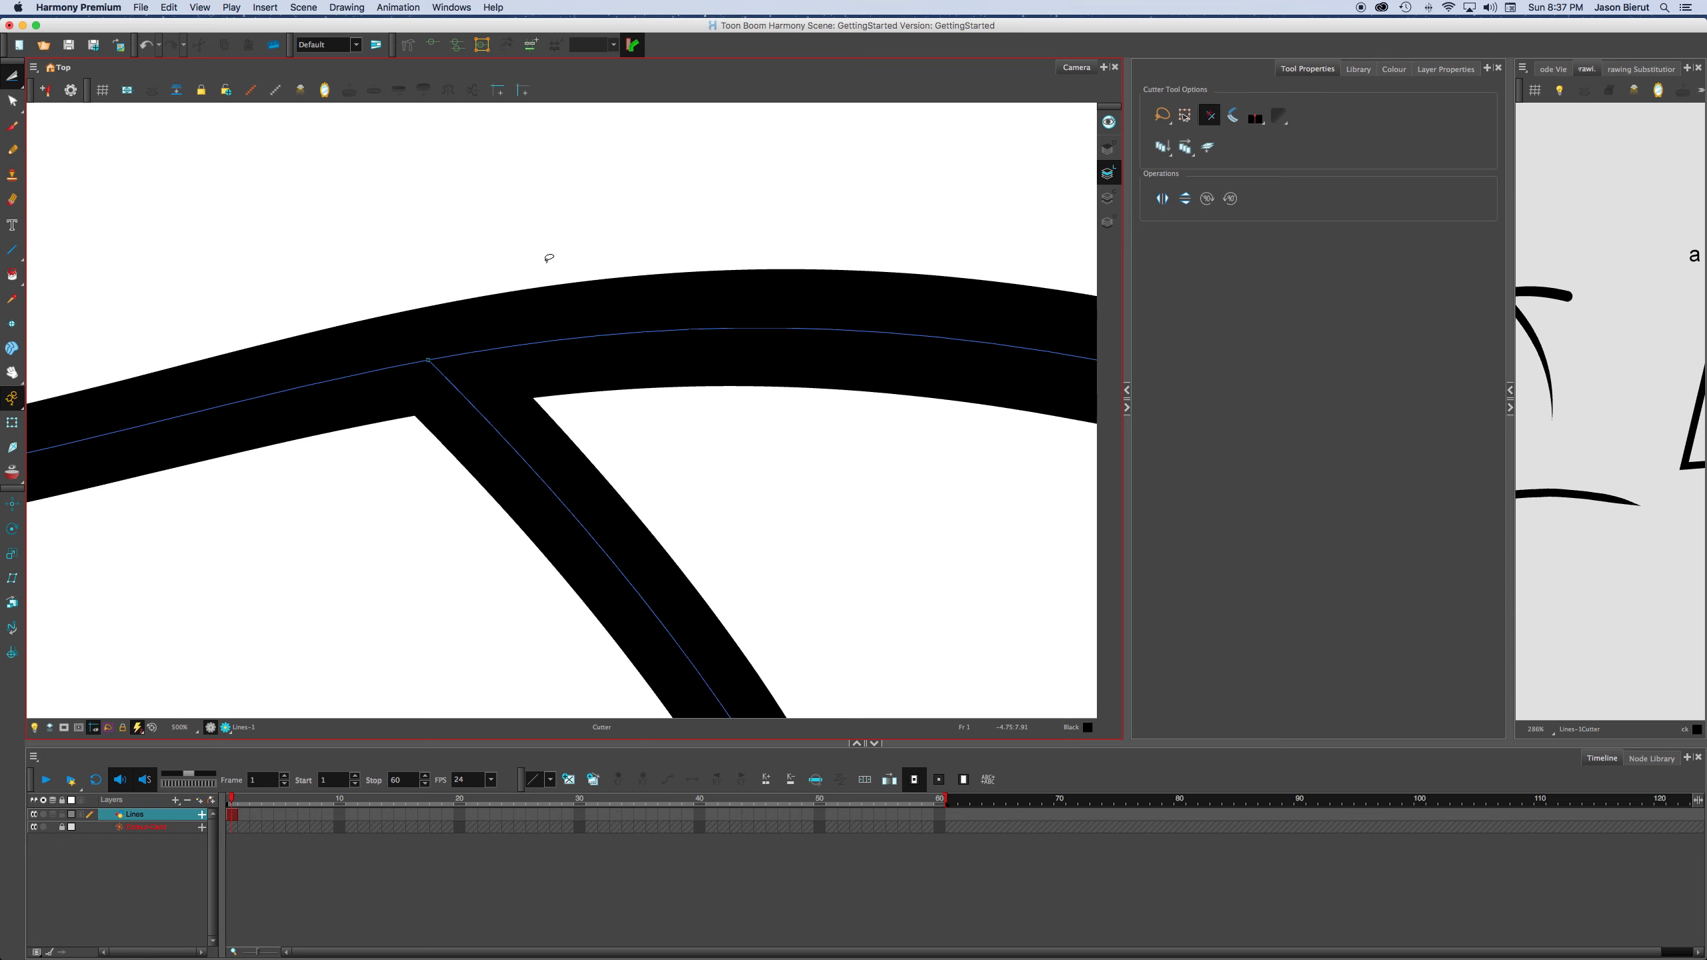
{"action": "scroll", "coordinate": [549, 257], "scroll_direction": "down", "scroll_amount": 3}
Set the Cutter's tip style to Round and trim off both line ends that extend past the intersection.
{"action": "left_click", "coordinate": [1256, 120]}
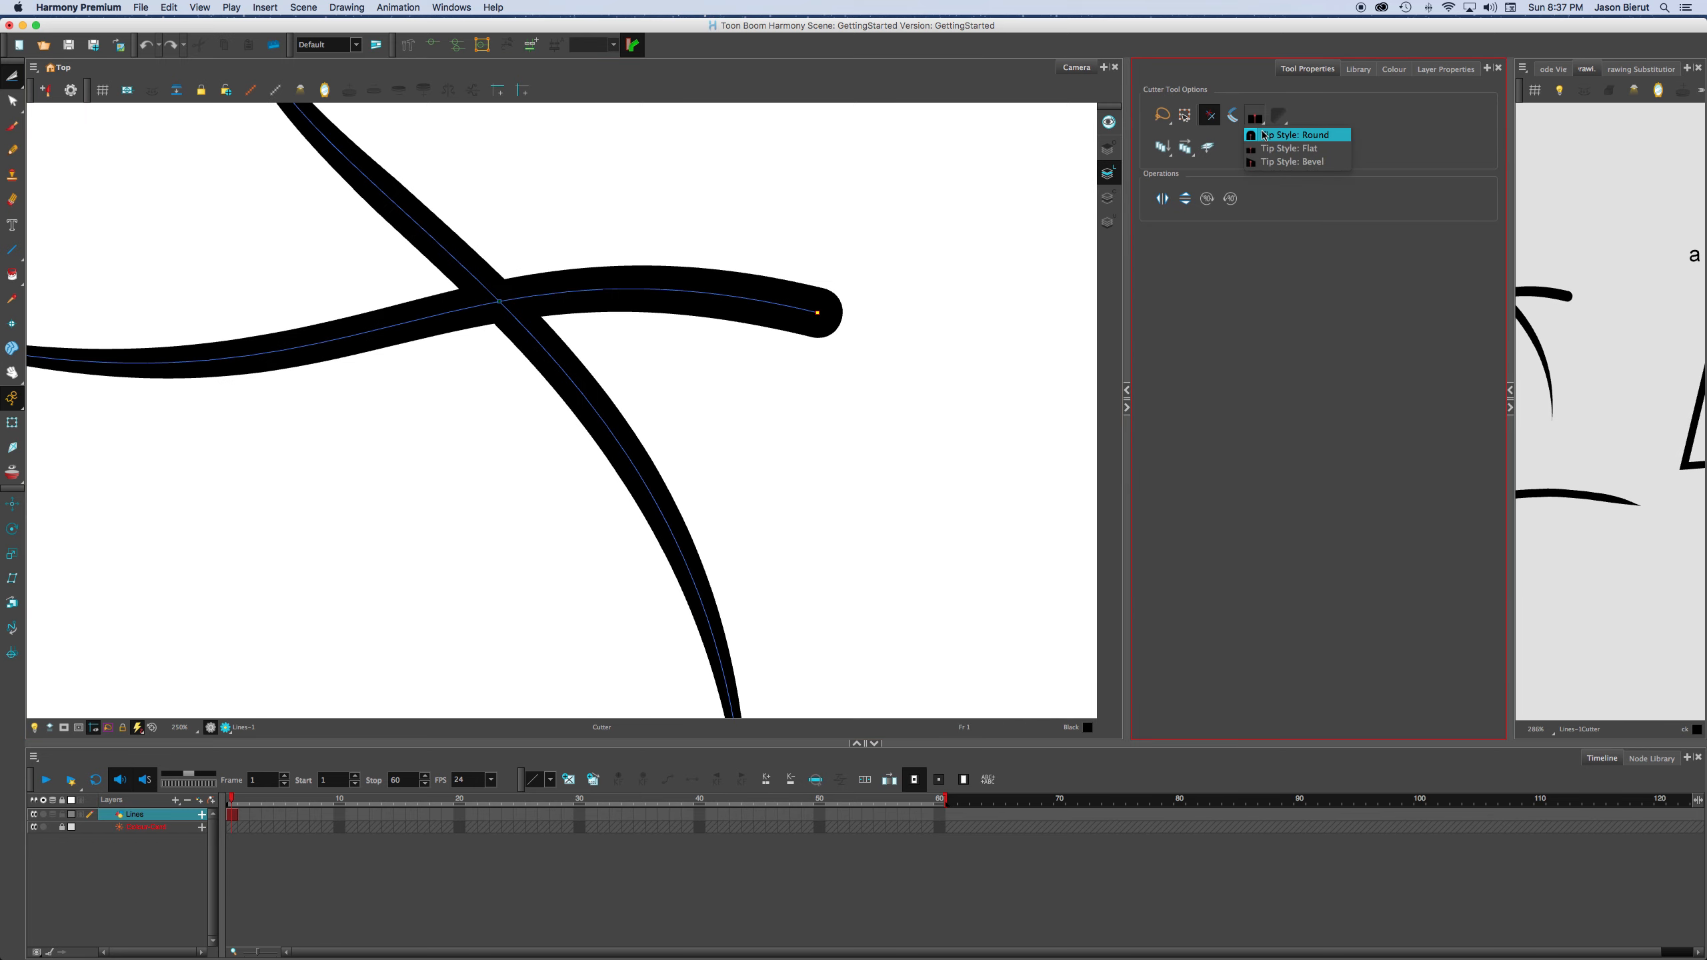
{"action": "left_click", "coordinate": [1291, 135]}
{"action": "scroll", "coordinate": [711, 192], "scroll_direction": "up", "scroll_amount": 1}
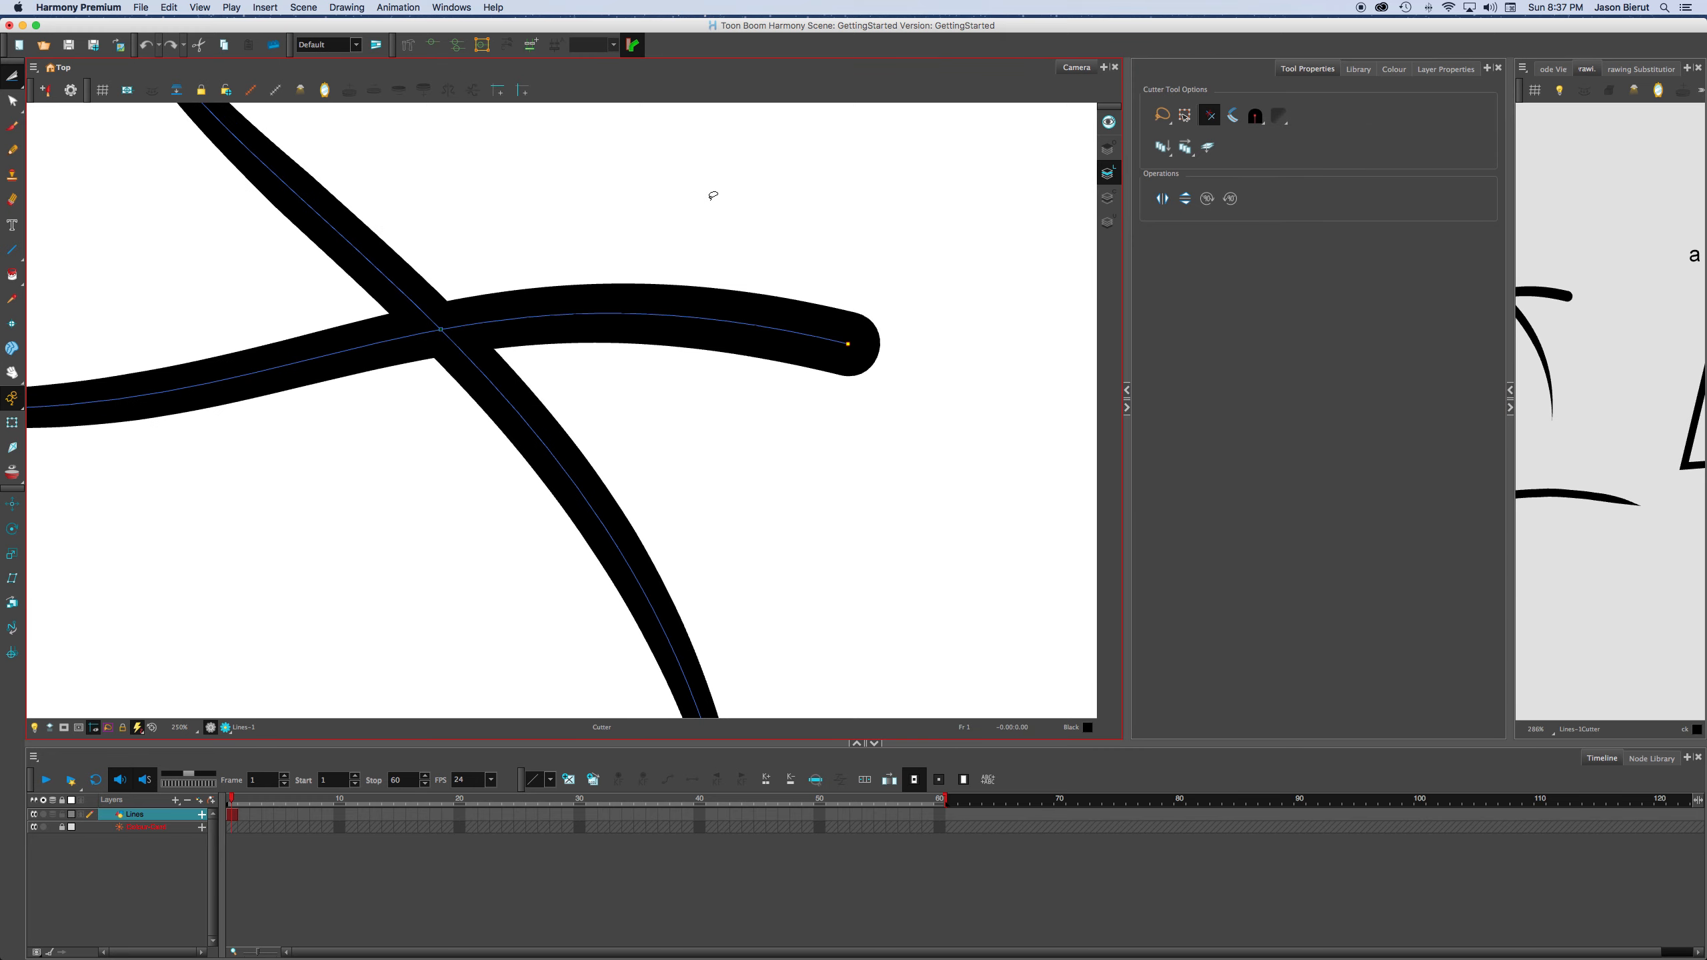
{"action": "scroll", "coordinate": [711, 192], "scroll_direction": "down", "scroll_amount": 2}
{"action": "mouse_move", "coordinate": [724, 336]}
{"action": "left_mouse_down"}
{"action": "mouse_move", "coordinate": [629, 239]}
{"action": "mouse_move", "coordinate": [454, 242]}
{"action": "mouse_move", "coordinate": [621, 202]}
{"action": "left_mouse_up"}
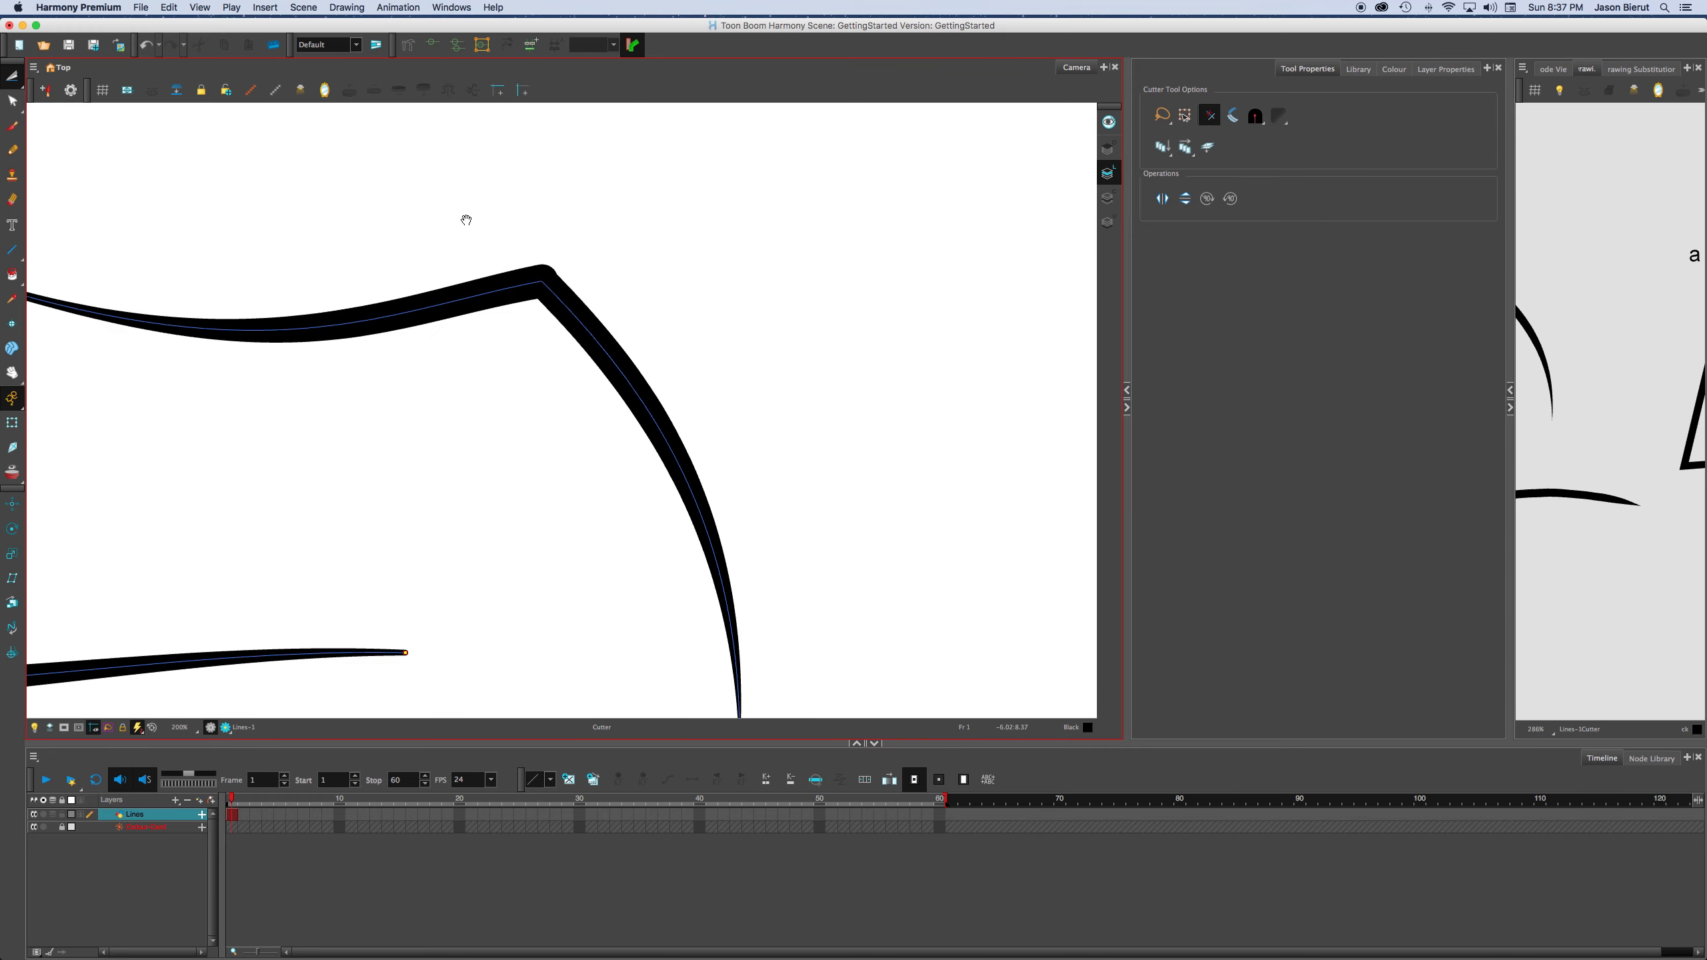
With the Select tool, select the joined line, change its corner join to Mitre, and deselect it.
{"action": "left_click_drag", "start_coordinate": [466, 220], "coordinate": [719, 216]}
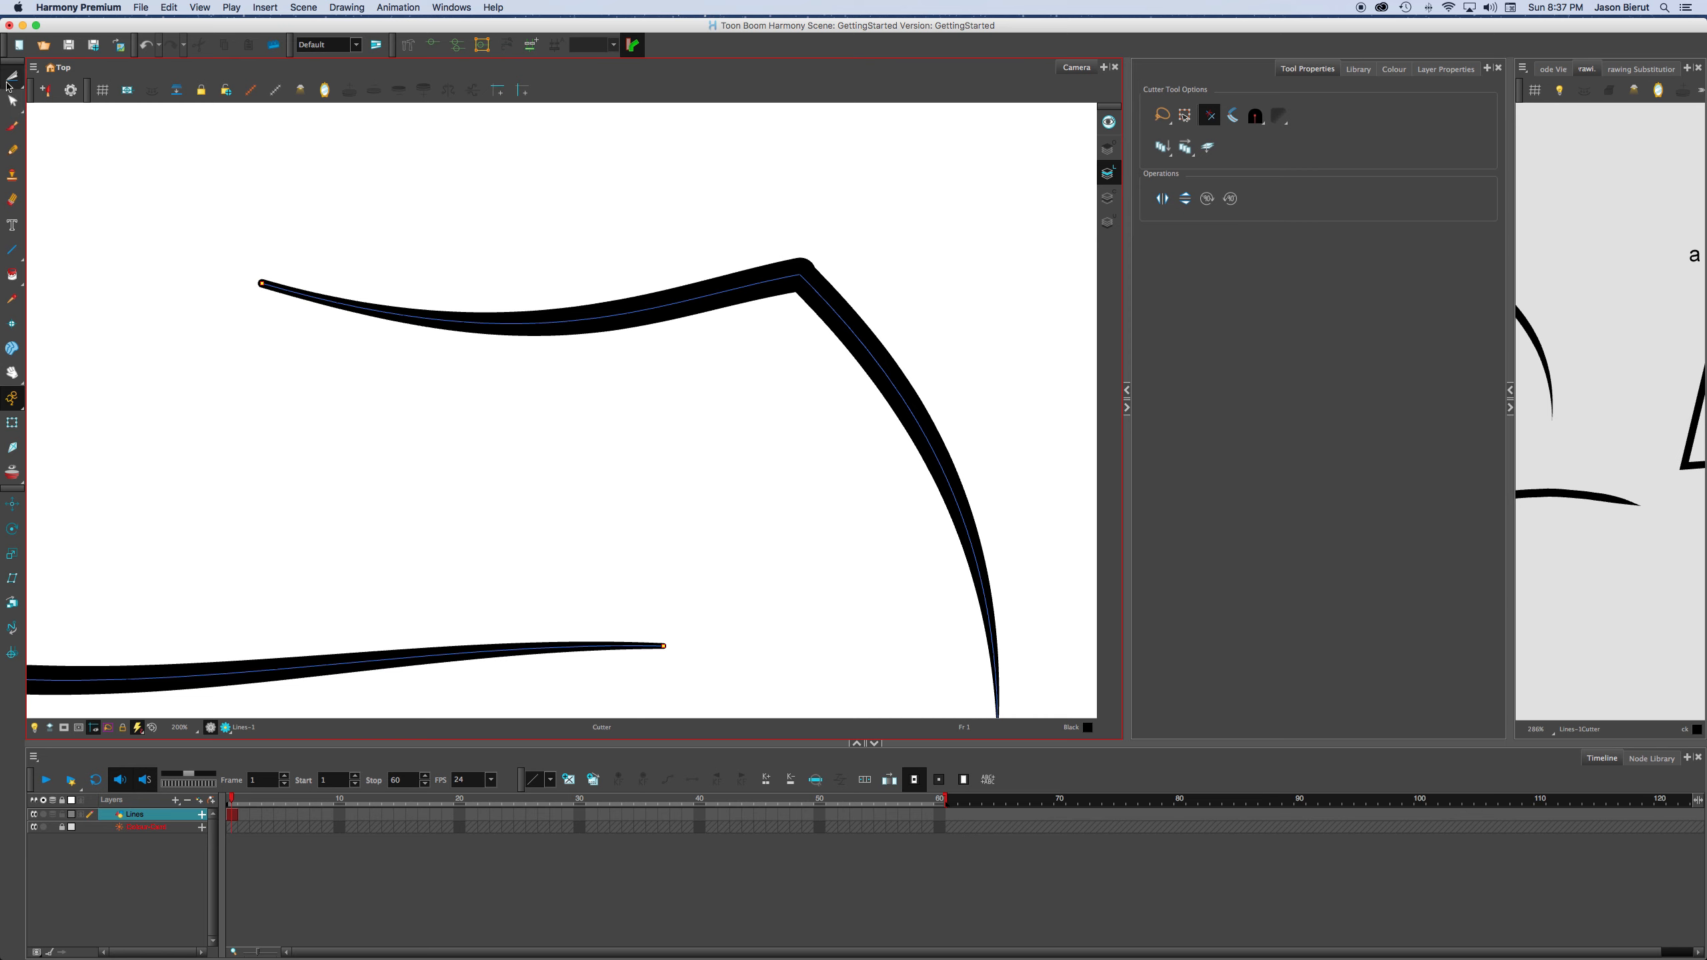
{"action": "left_click_drag", "start_coordinate": [12, 75], "coordinate": [61, 88]}
{"action": "mouse_move", "coordinate": [796, 314]}
{"action": "left_mouse_down"}
{"action": "mouse_move", "coordinate": [880, 247]}
{"action": "mouse_move", "coordinate": [905, 289]}
{"action": "mouse_move", "coordinate": [874, 247]}
{"action": "left_mouse_up"}
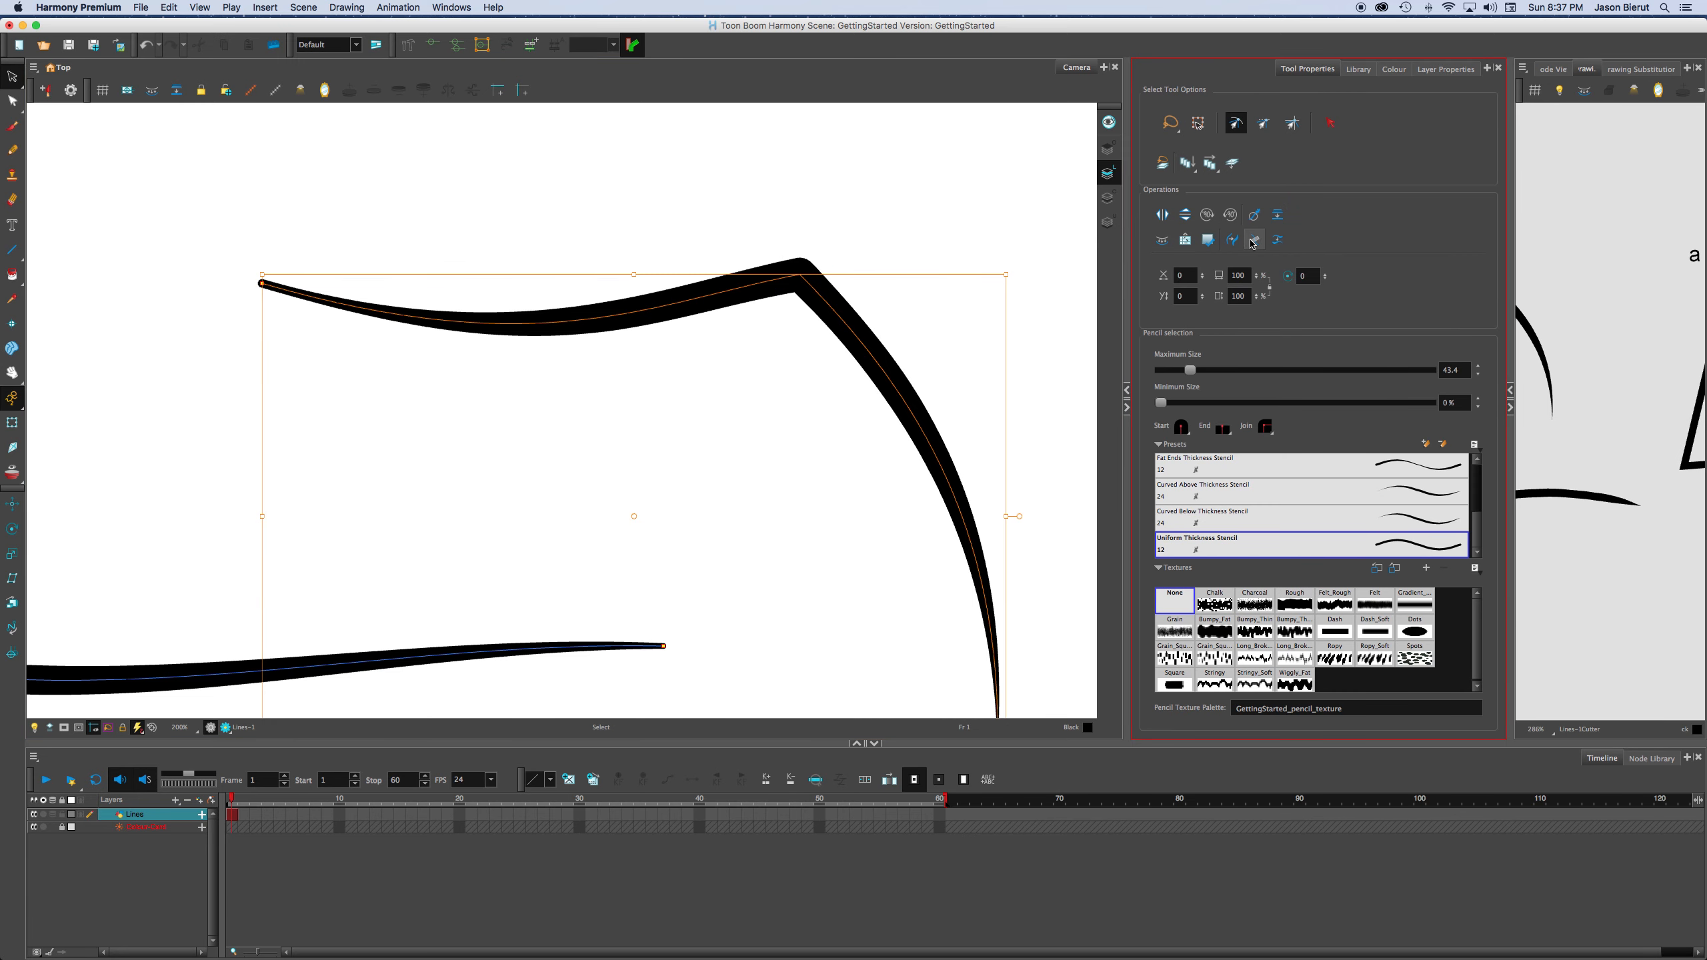
{"action": "left_click", "coordinate": [1268, 431]}
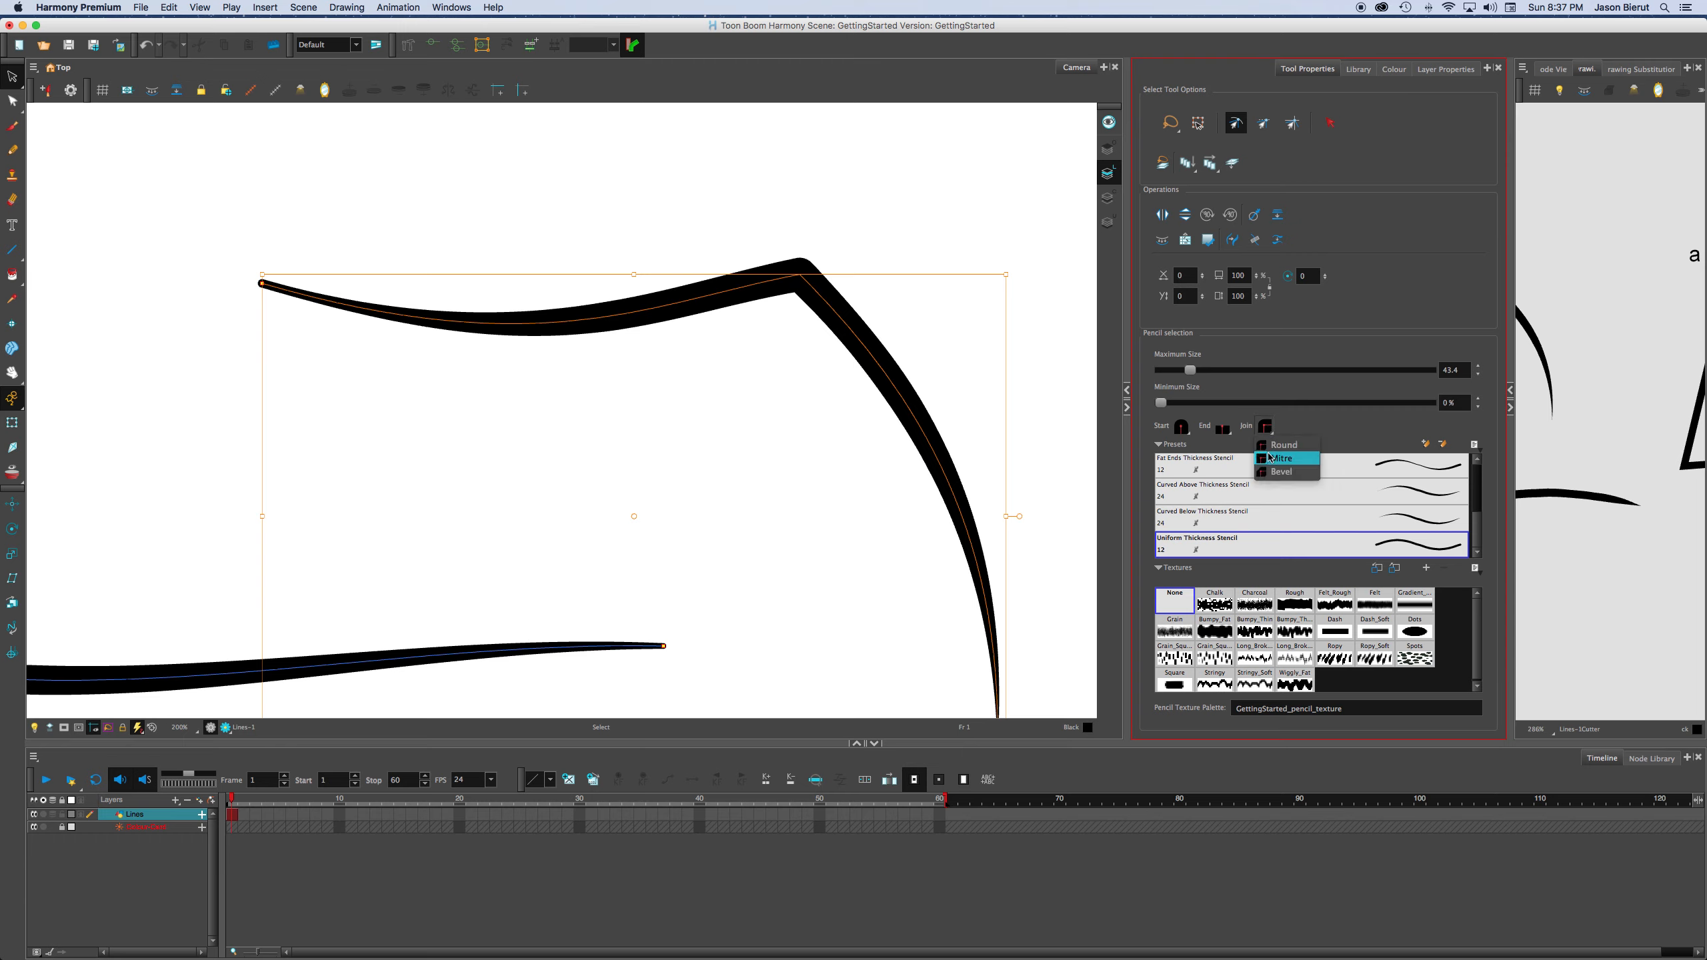
{"action": "left_click", "coordinate": [1279, 458]}
{"action": "left_click", "coordinate": [1079, 382]}
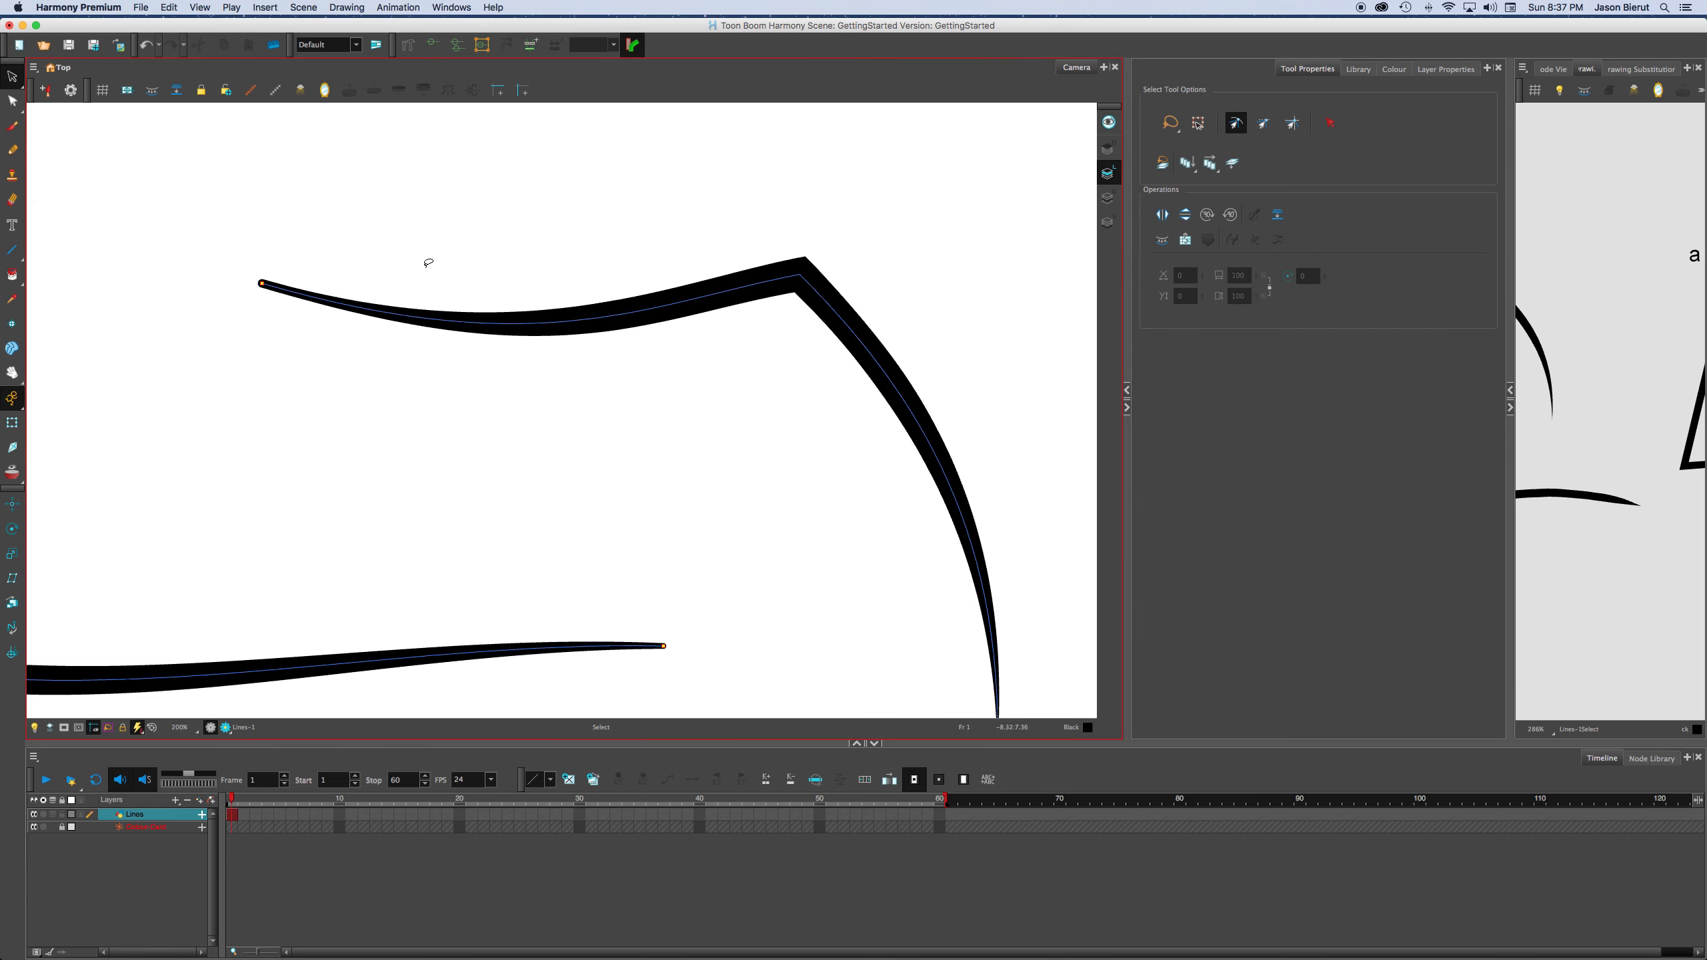
With the Contour Editor, bend the joined line's left segment down and up, leaving it in a gentle downward sag.
{"action": "key", "text": "alt+q"}
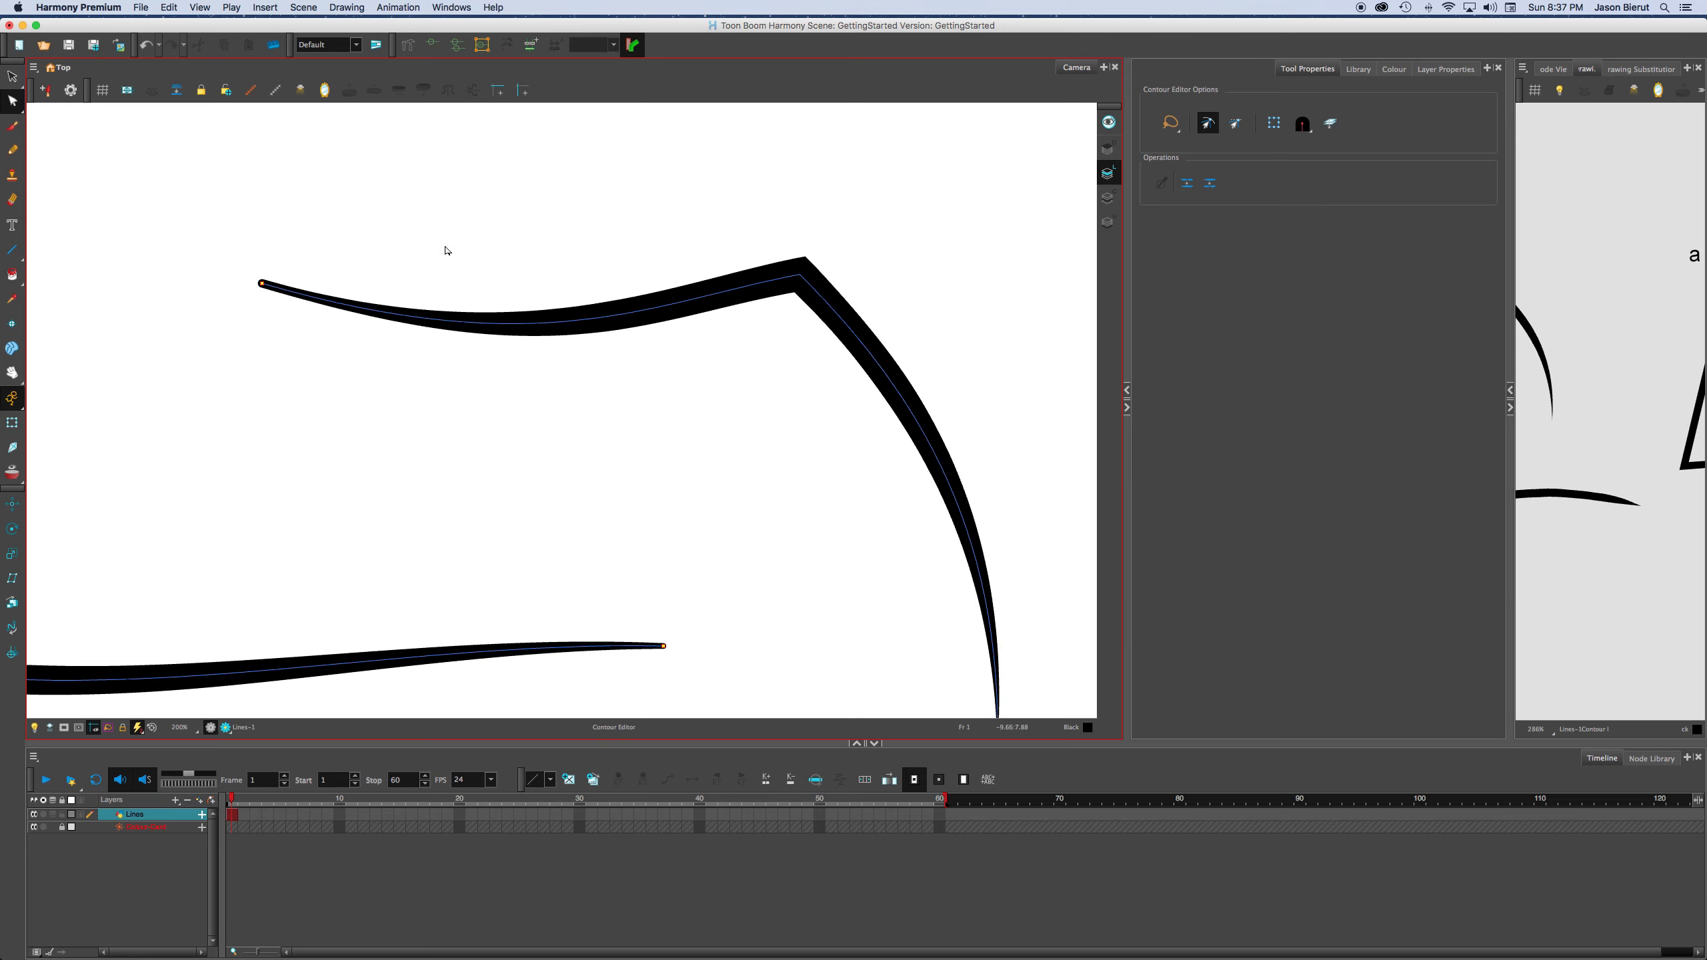
{"action": "left_click_drag", "start_coordinate": [614, 382], "coordinate": [629, 435]}
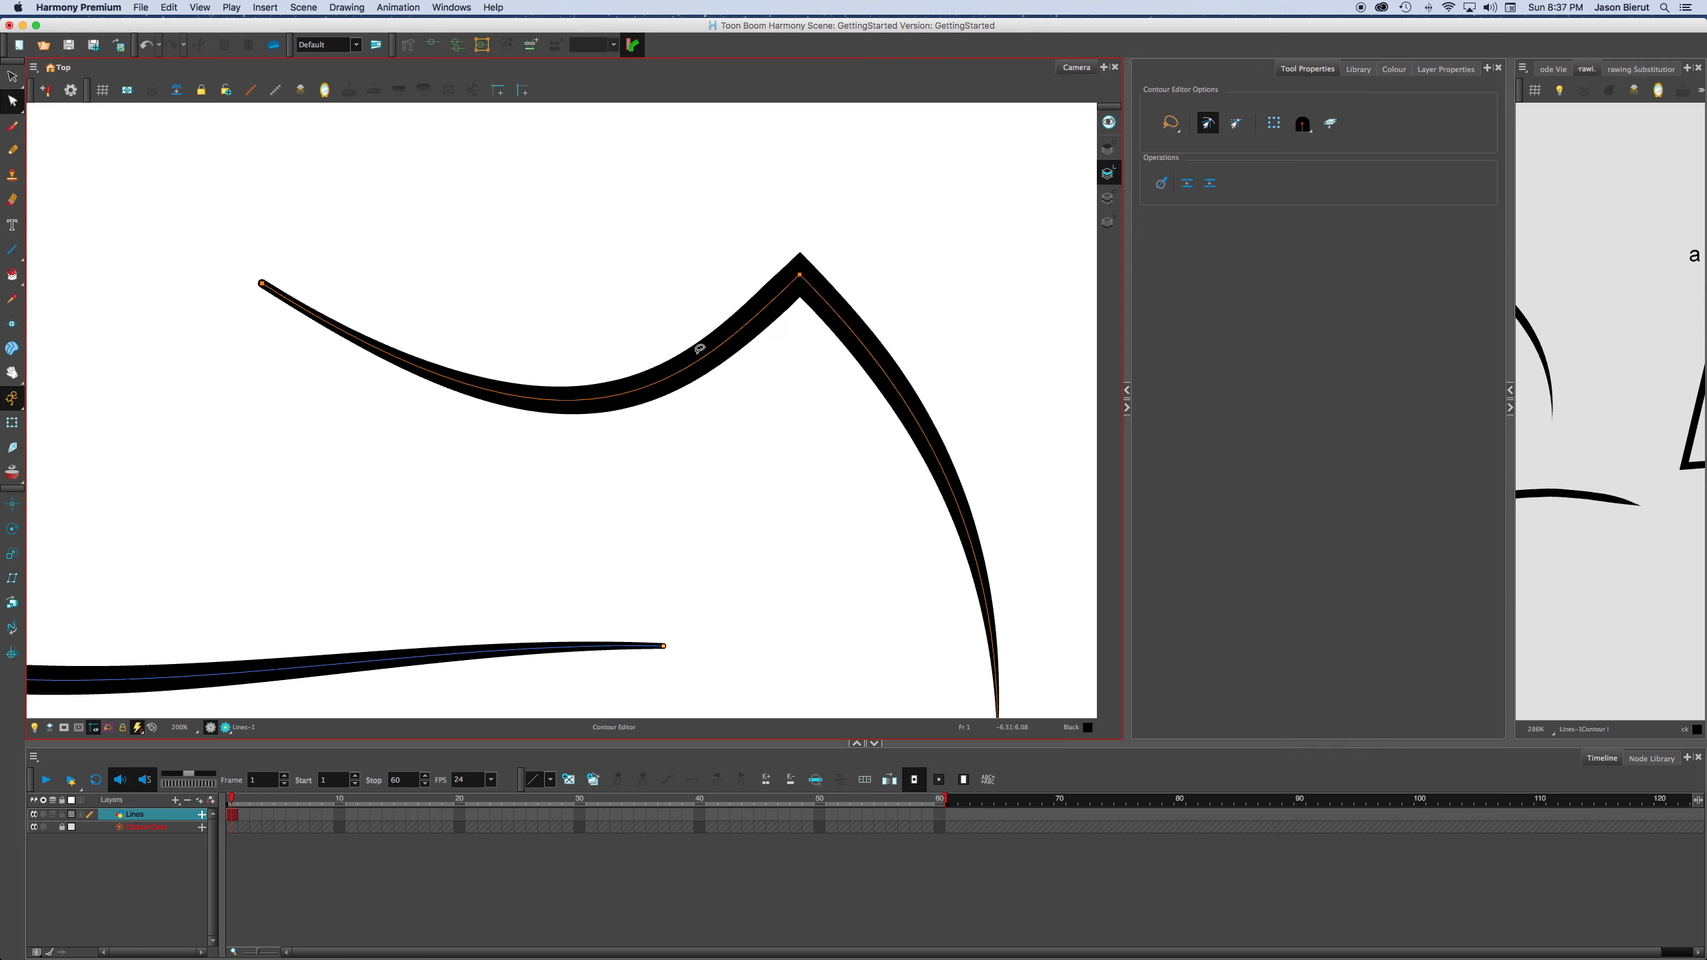
{"action": "mouse_move", "coordinate": [699, 349]}
{"action": "left_mouse_down"}
{"action": "mouse_move", "coordinate": [663, 218]}
{"action": "mouse_move", "coordinate": [699, 251]}
{"action": "left_mouse_up"}
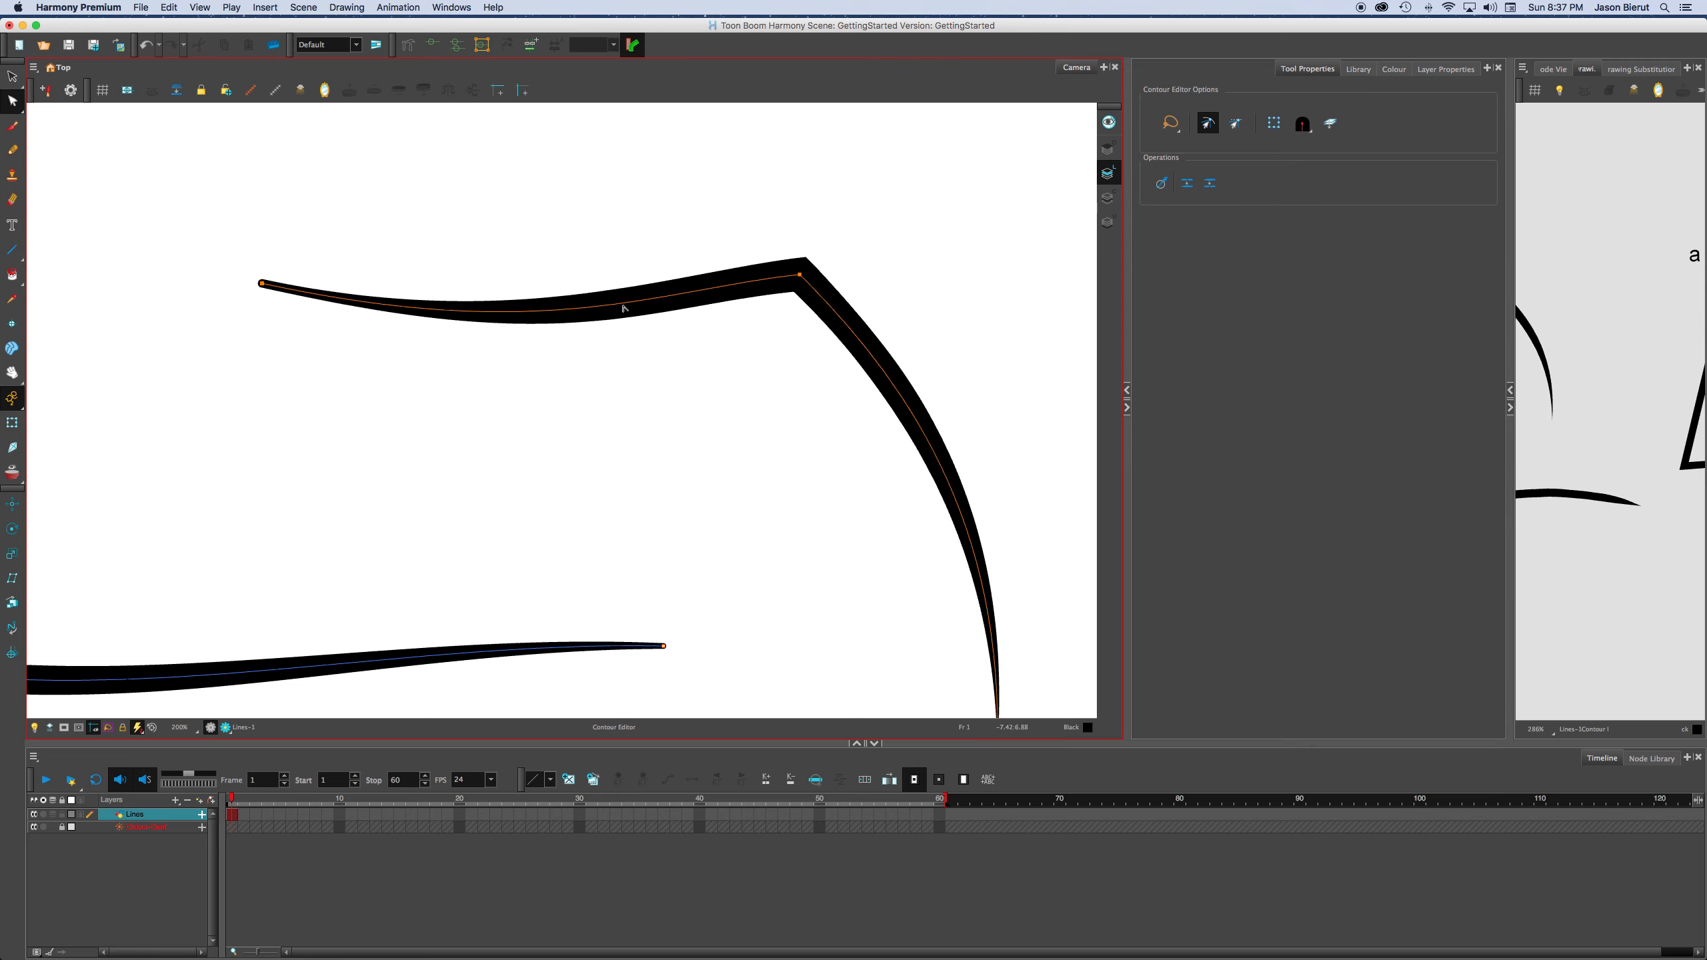
{"action": "left_click_drag", "start_coordinate": [625, 309], "coordinate": [632, 348]}
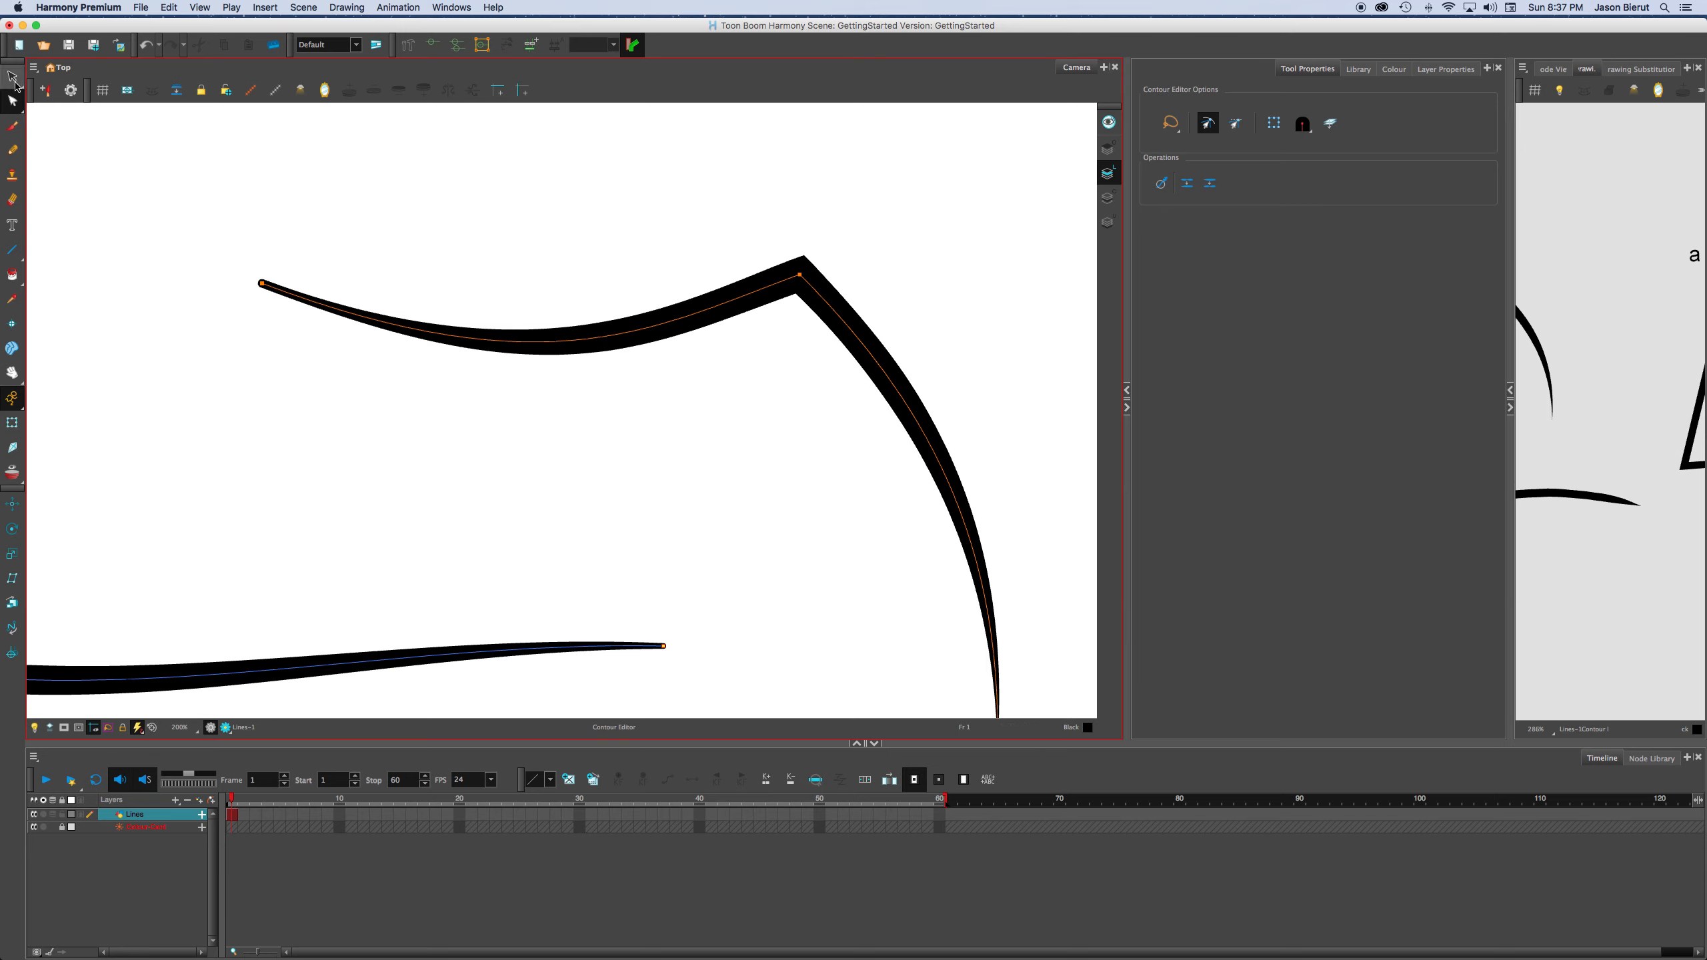
Select all points in the drawing, and clear the selection by switching tools before returning to the Contour Editor.
{"action": "key", "text": "super+a"}
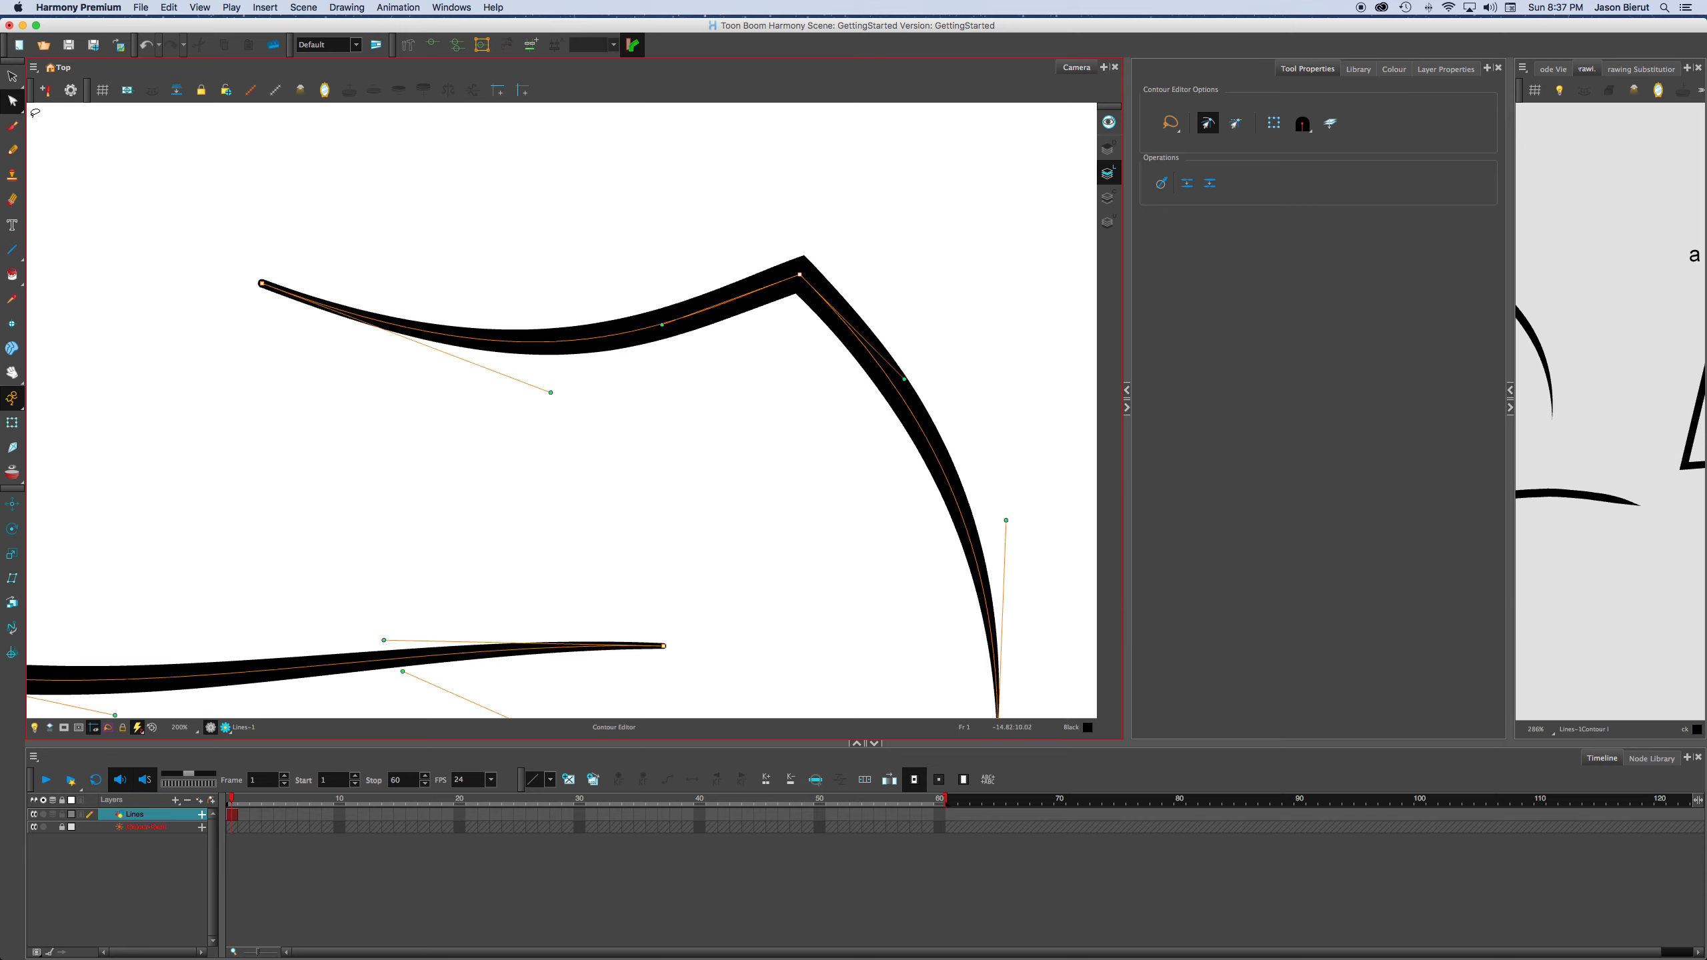
{"action": "left_click", "coordinate": [13, 126]}
{"action": "left_click", "coordinate": [13, 101]}
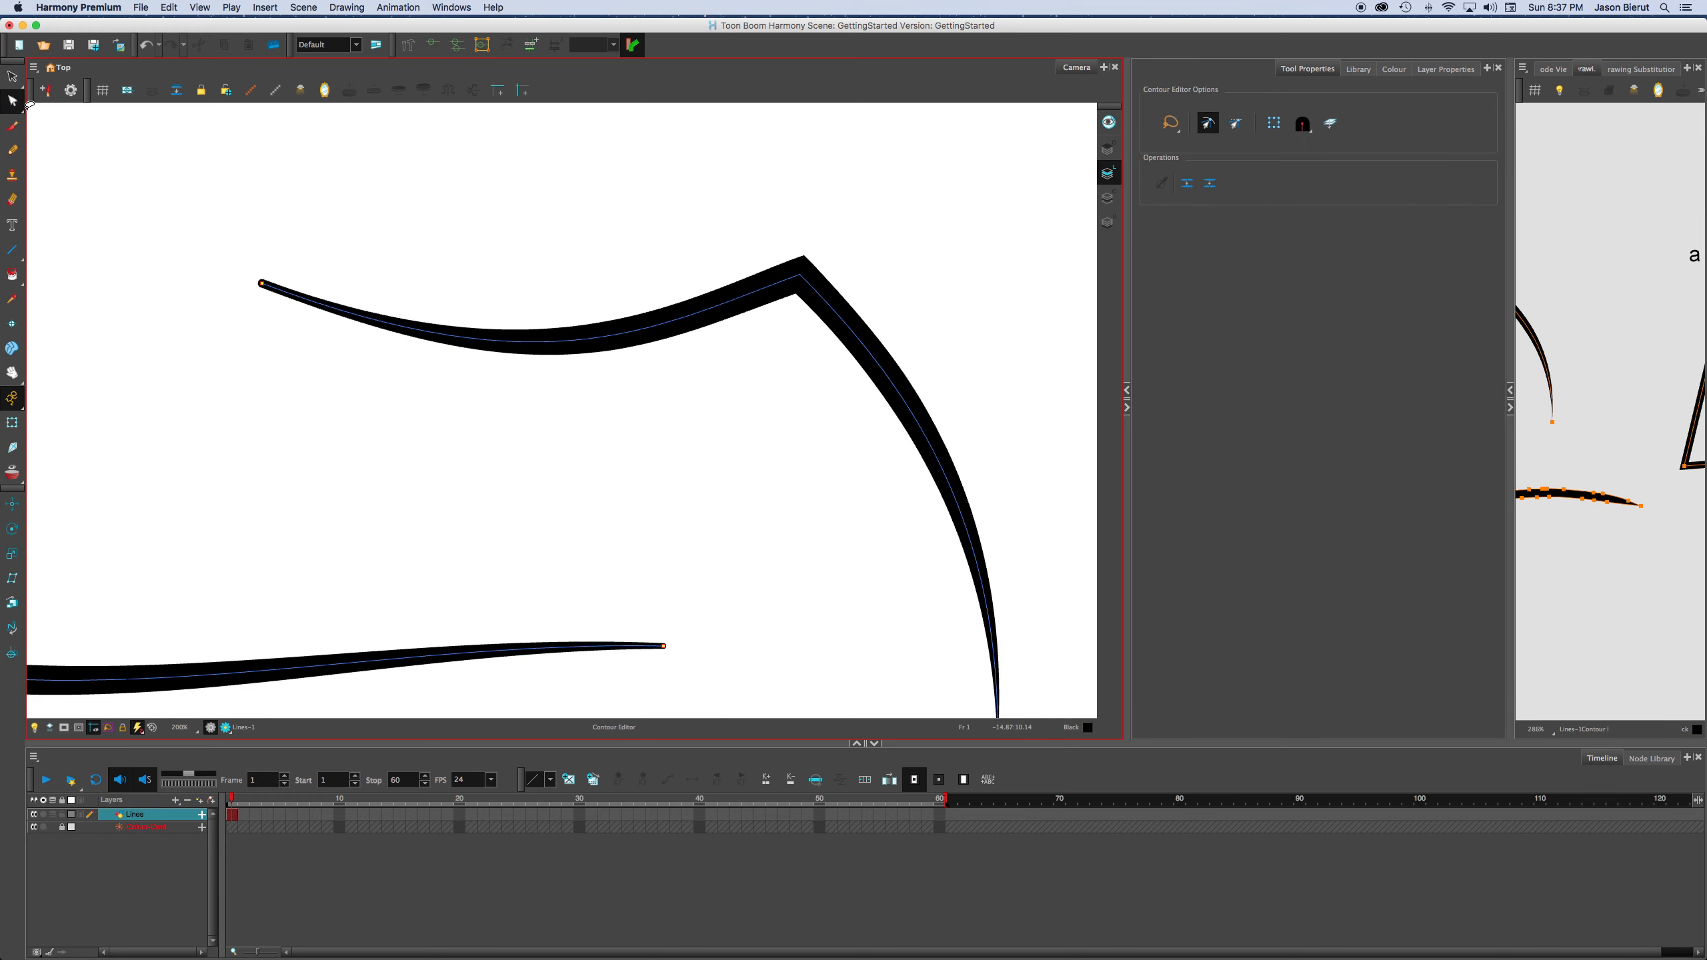
{"action": "left_click", "coordinate": [13, 78]}
{"action": "left_click", "coordinate": [13, 102]}
Bring all the lines into view and turn on the Contour Editor's bounding box for selected points.
{"action": "scroll", "coordinate": [390, 360], "scroll_direction": "down", "scroll_amount": 1}
{"action": "scroll", "coordinate": [500, 354], "scroll_direction": "down", "scroll_amount": 1}
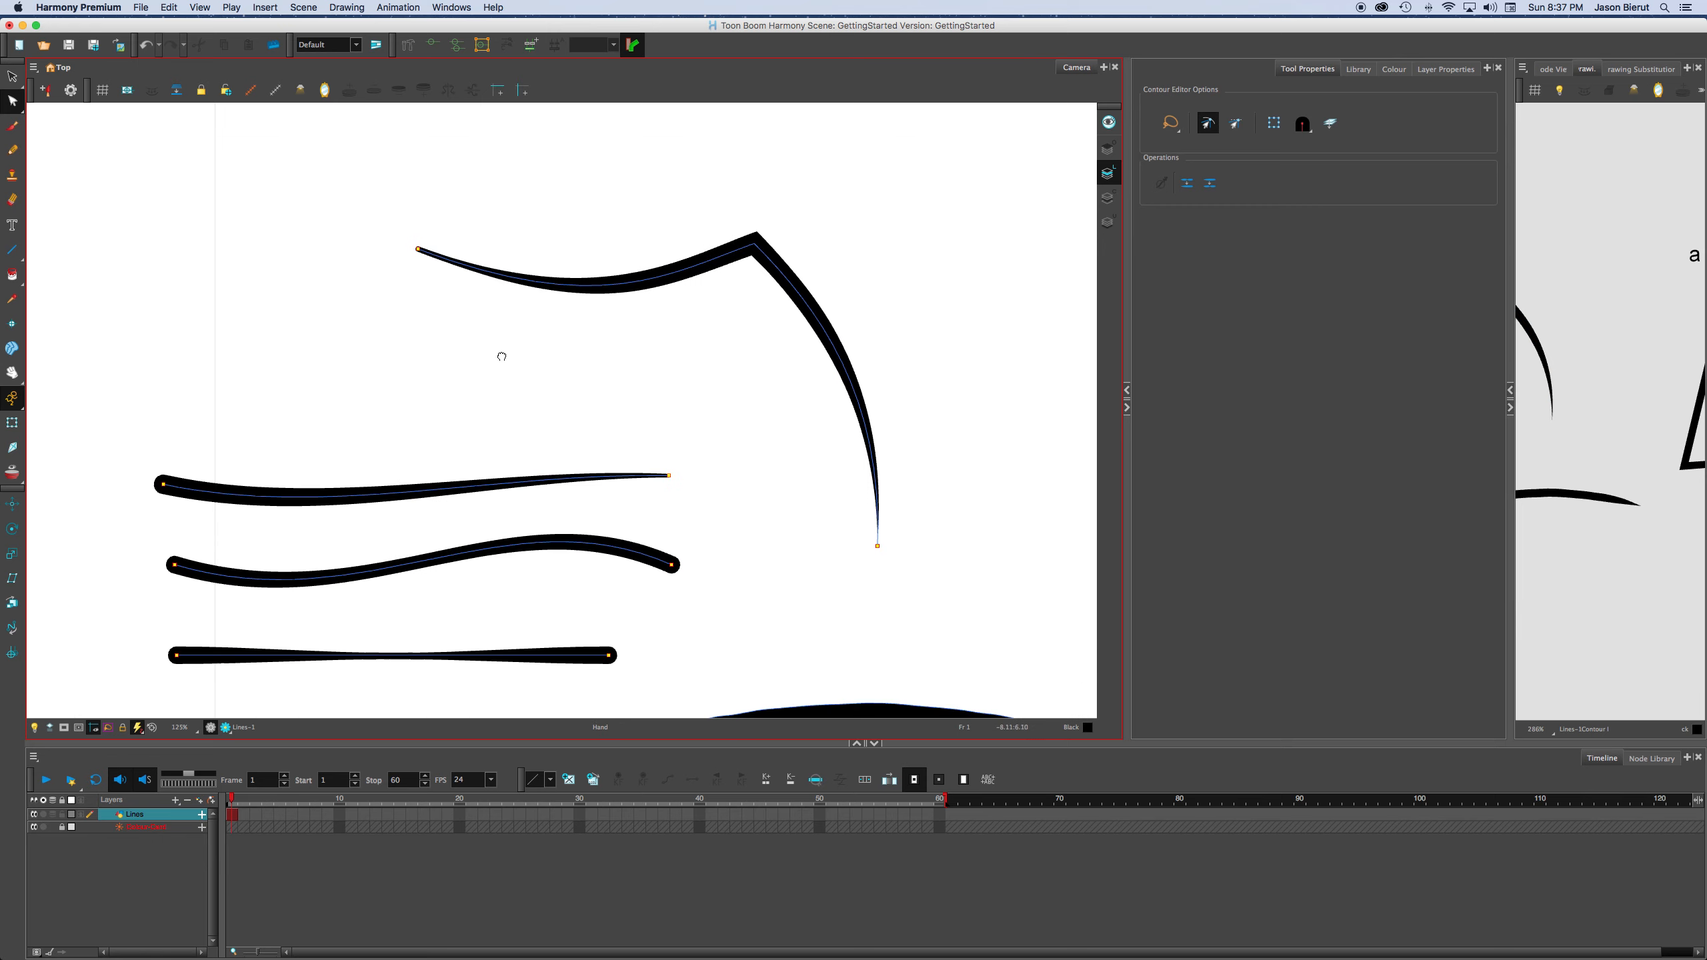
{"action": "scroll", "coordinate": [423, 336], "scroll_direction": "down", "scroll_amount": 1}
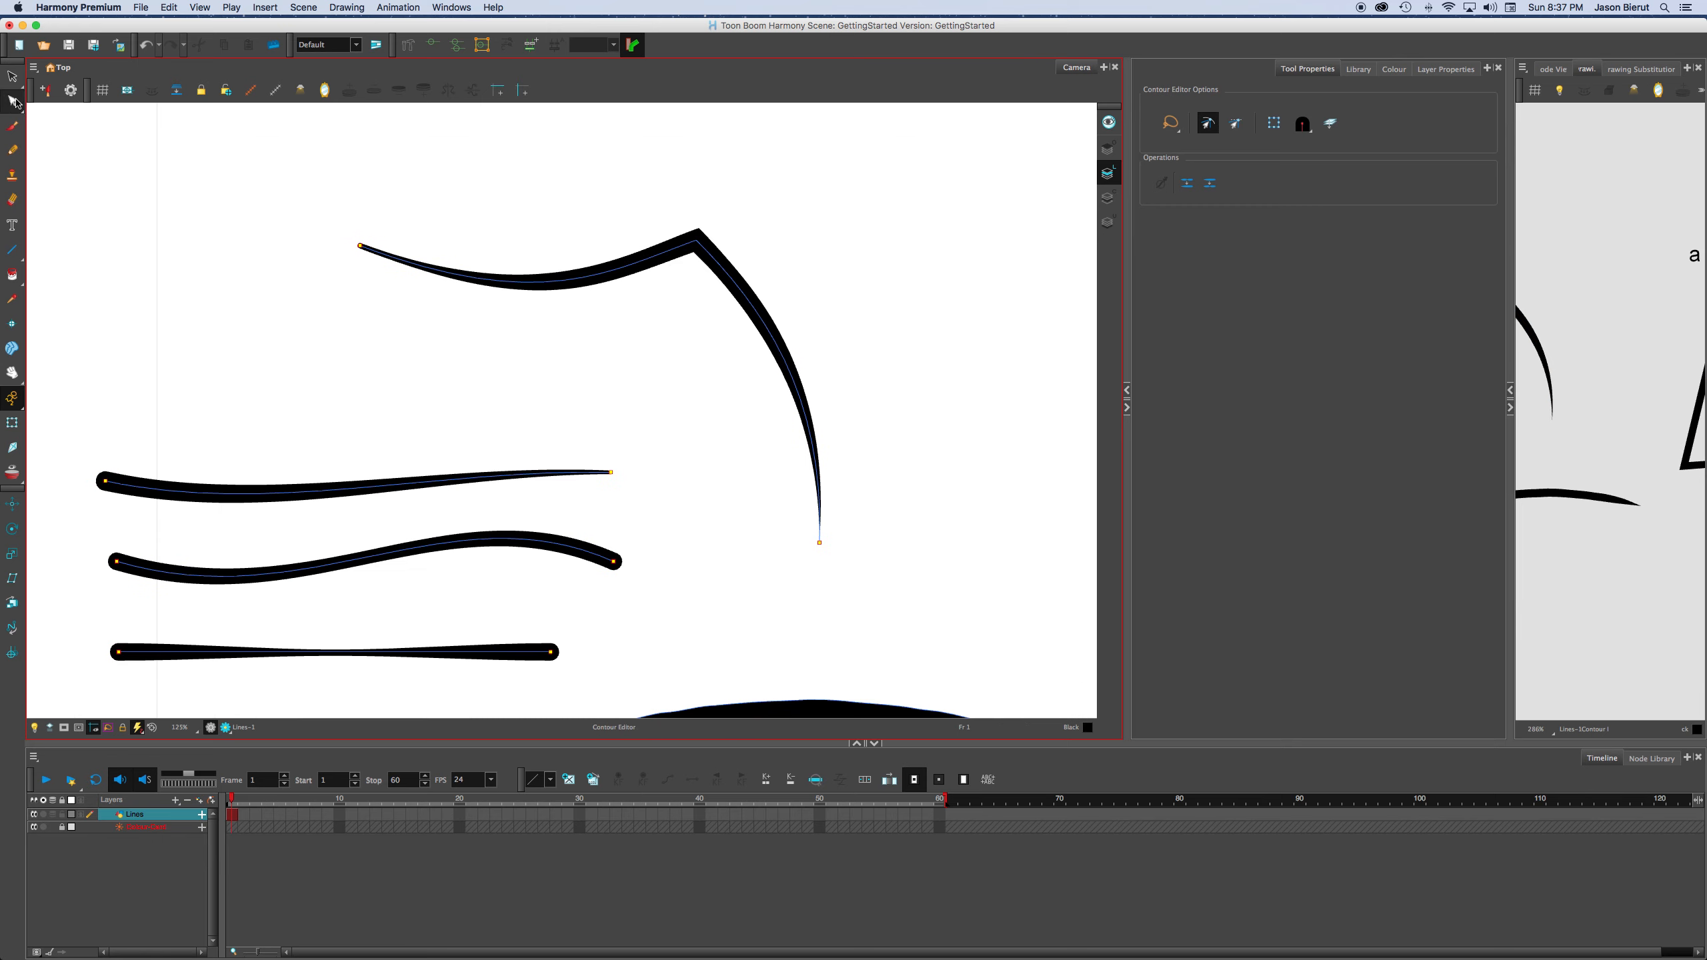
{"action": "key", "text": "space"}
{"action": "left_click_drag", "start_coordinate": [788, 299], "coordinate": [701, 293]}
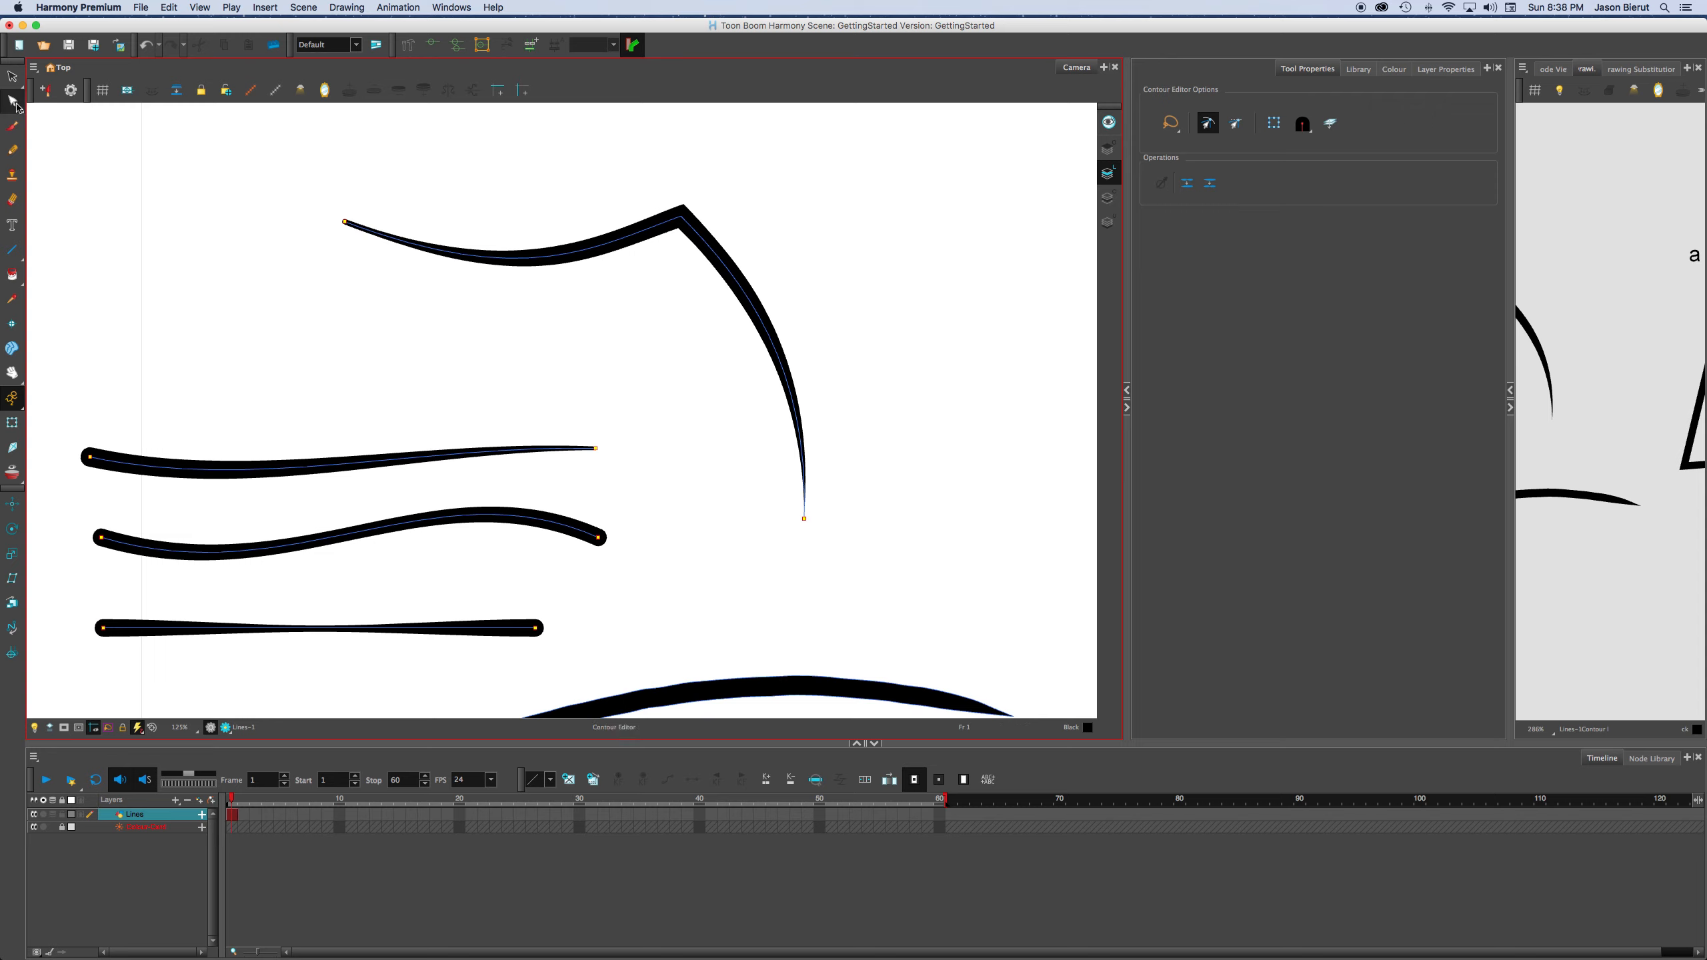
{"action": "left_click", "coordinate": [15, 104]}
{"action": "left_click", "coordinate": [1352, 340]}
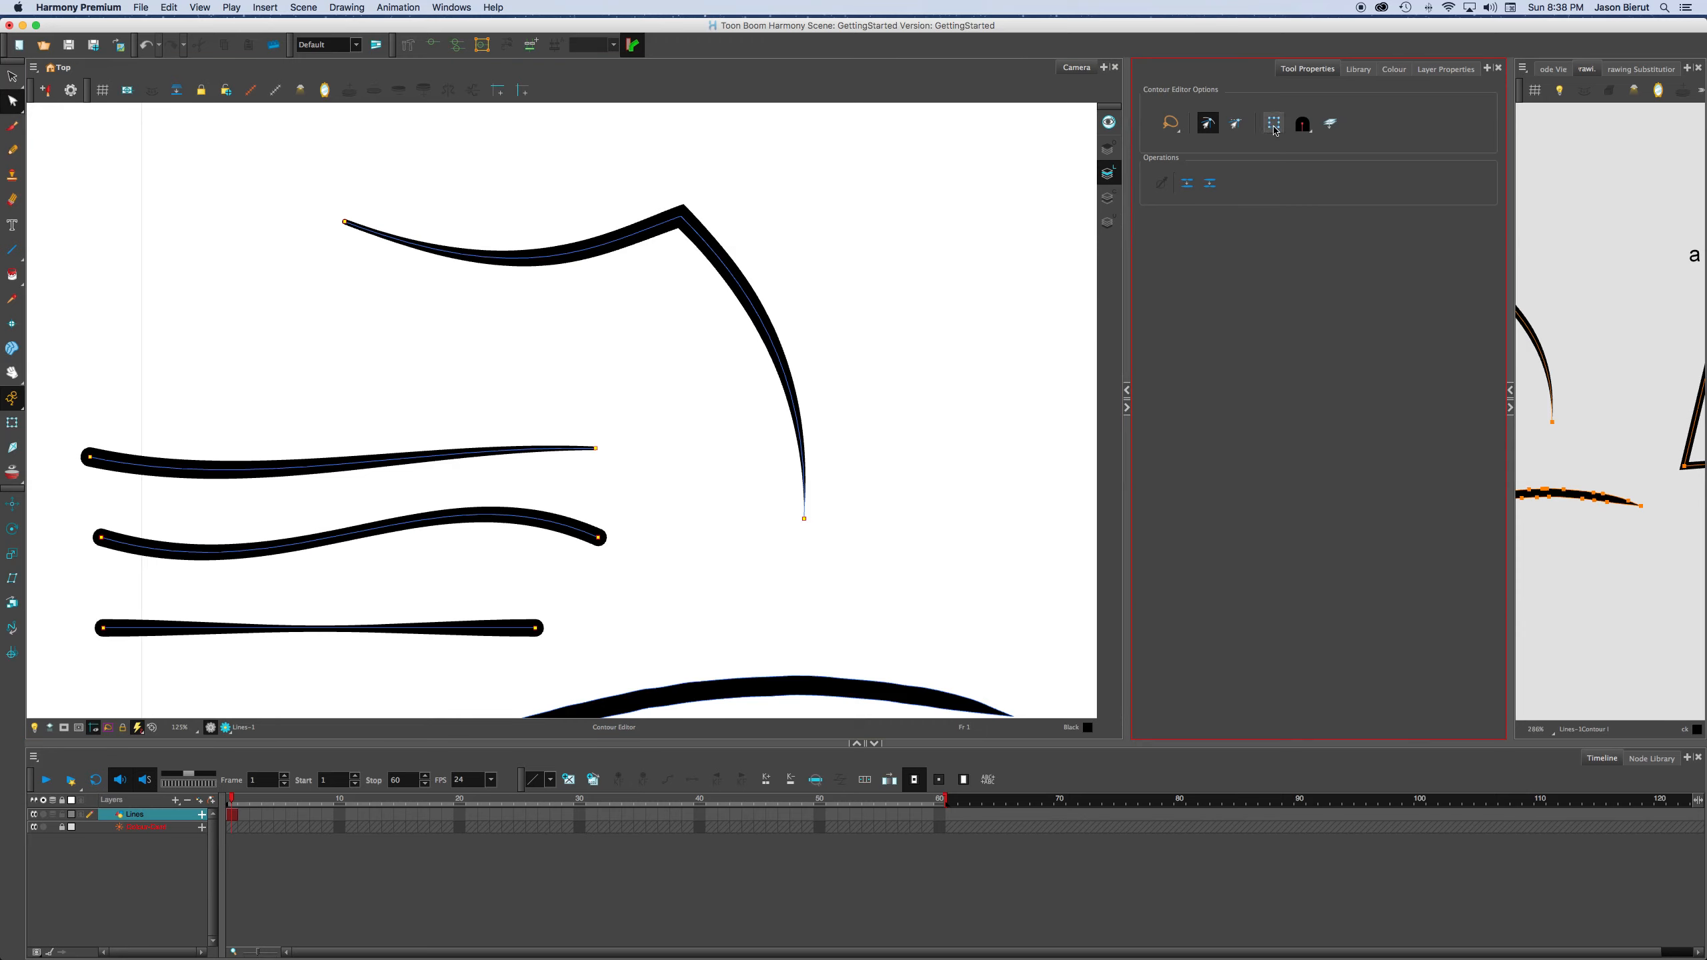
{"action": "left_click", "coordinate": [1274, 125]}
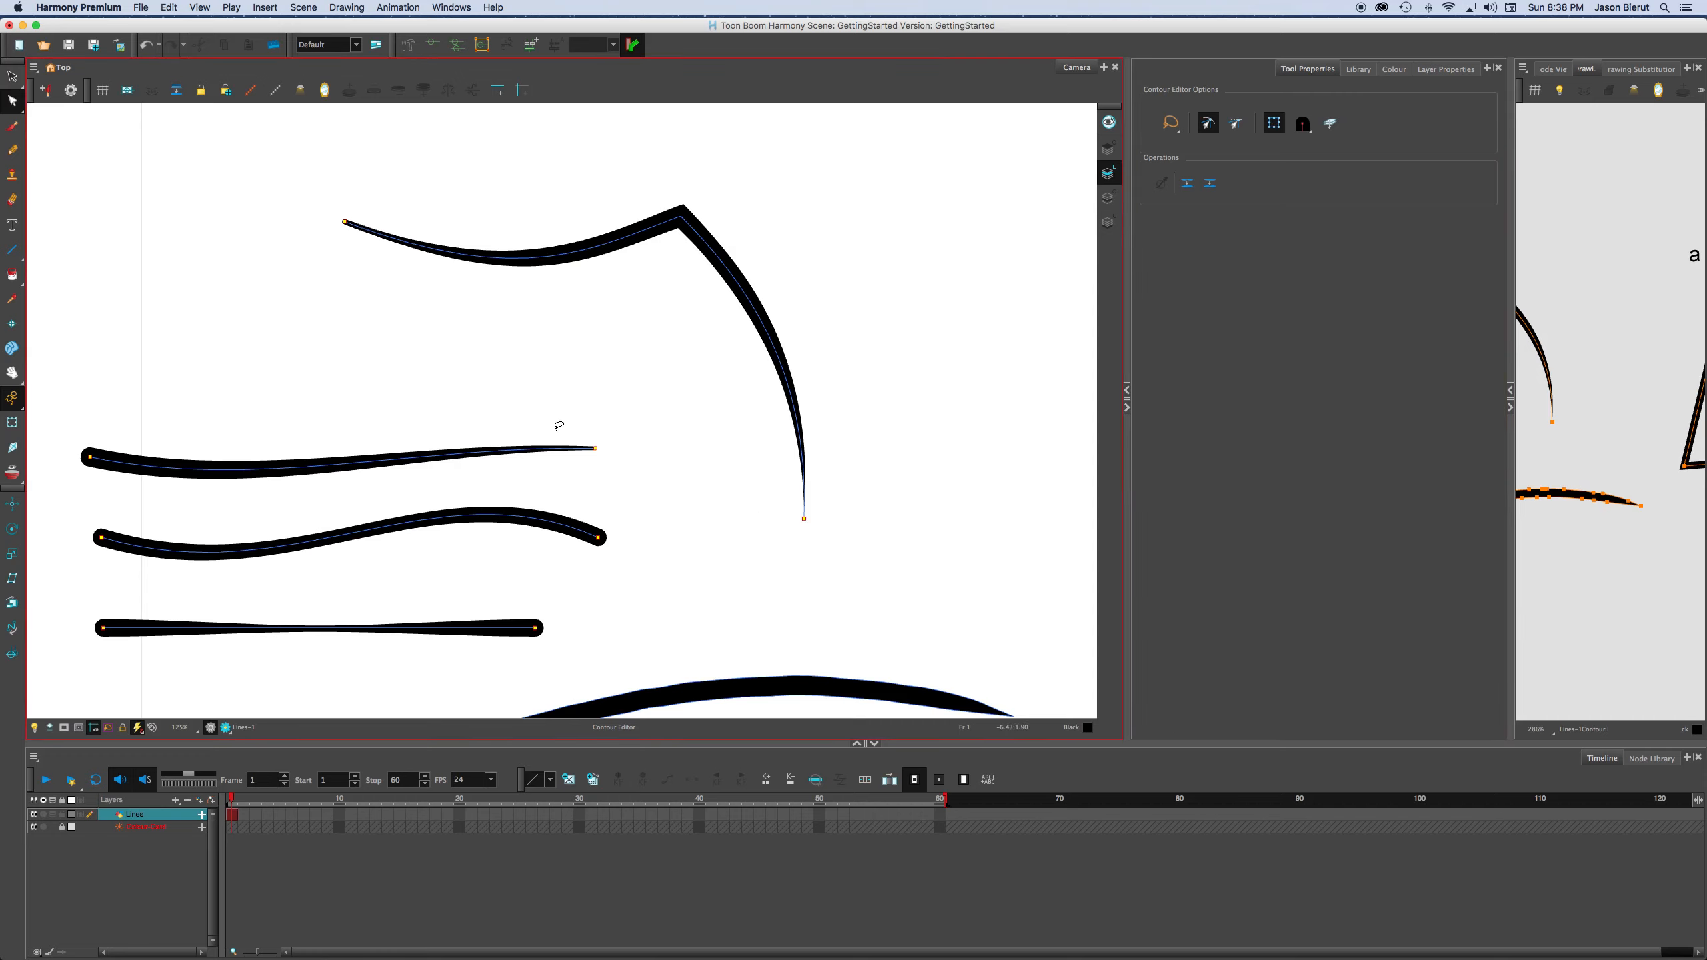
Lasso the right-end points of the three lower lines and rotate them upward together with the bounding box, reshaping the curves.
{"action": "mouse_move", "coordinate": [559, 424]}
{"action": "left_mouse_down"}
{"action": "mouse_move", "coordinate": [537, 633]}
{"action": "mouse_move", "coordinate": [676, 552]}
{"action": "mouse_move", "coordinate": [432, 543]}
{"action": "mouse_move", "coordinate": [646, 511]}
{"action": "mouse_move", "coordinate": [583, 431]}
{"action": "mouse_move", "coordinate": [626, 561]}
{"action": "mouse_move", "coordinate": [471, 556]}
{"action": "mouse_move", "coordinate": [605, 630]}
{"action": "mouse_move", "coordinate": [573, 535]}
{"action": "mouse_move", "coordinate": [341, 536]}
{"action": "mouse_move", "coordinate": [366, 491]}
{"action": "mouse_move", "coordinate": [386, 515]}
{"action": "mouse_move", "coordinate": [363, 576]}
{"action": "mouse_move", "coordinate": [384, 503]}
{"action": "mouse_move", "coordinate": [377, 568]}
{"action": "mouse_move", "coordinate": [388, 531]}
{"action": "mouse_move", "coordinate": [380, 562]}
{"action": "mouse_move", "coordinate": [386, 541]}
{"action": "mouse_move", "coordinate": [368, 551]}
{"action": "left_mouse_up"}
{"action": "key", "text": "super+z"}
{"action": "left_click_drag", "start_coordinate": [228, 651], "coordinate": [339, 605]}
{"action": "mouse_move", "coordinate": [557, 471]}
{"action": "left_mouse_down"}
{"action": "mouse_move", "coordinate": [555, 663]}
{"action": "mouse_move", "coordinate": [649, 548]}
{"action": "mouse_move", "coordinate": [471, 481]}
{"action": "left_mouse_up"}
{"action": "mouse_move", "coordinate": [296, 571]}
{"action": "left_mouse_down"}
{"action": "mouse_move", "coordinate": [216, 590]}
{"action": "mouse_move", "coordinate": [162, 557]}
{"action": "left_mouse_up"}
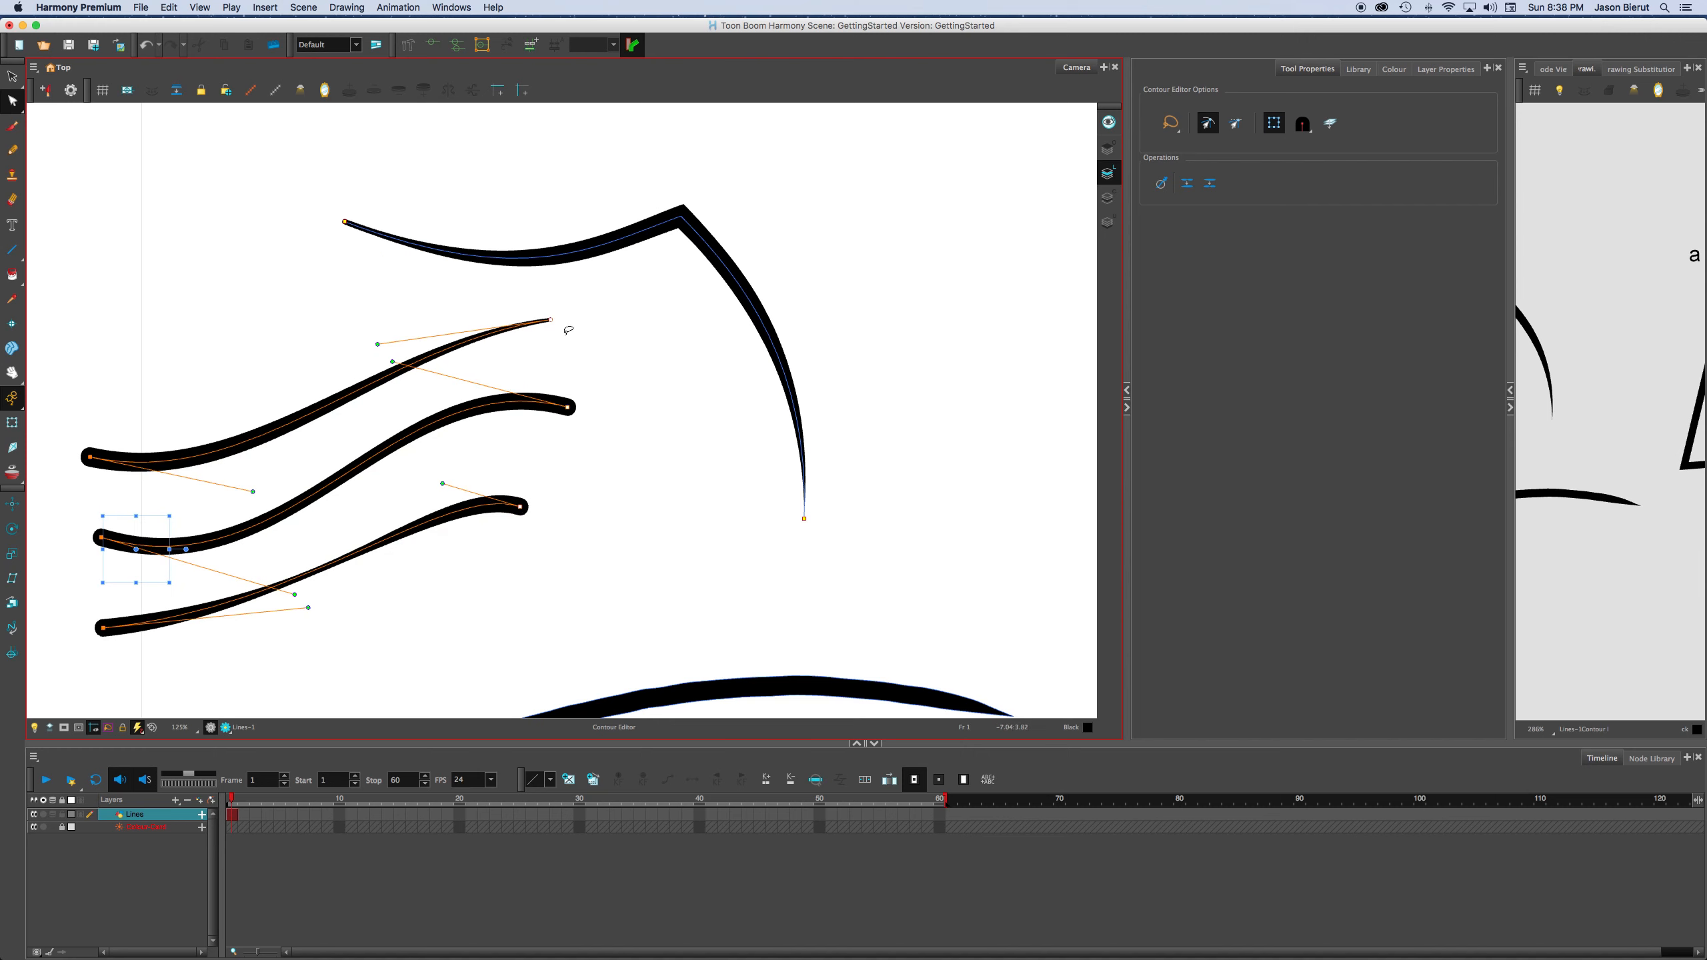
{"action": "mouse_move", "coordinate": [568, 329]}
{"action": "left_mouse_down"}
{"action": "mouse_move", "coordinate": [477, 639]}
{"action": "mouse_move", "coordinate": [565, 316]}
{"action": "mouse_move", "coordinate": [447, 304]}
{"action": "mouse_move", "coordinate": [464, 310]}
{"action": "left_mouse_up"}
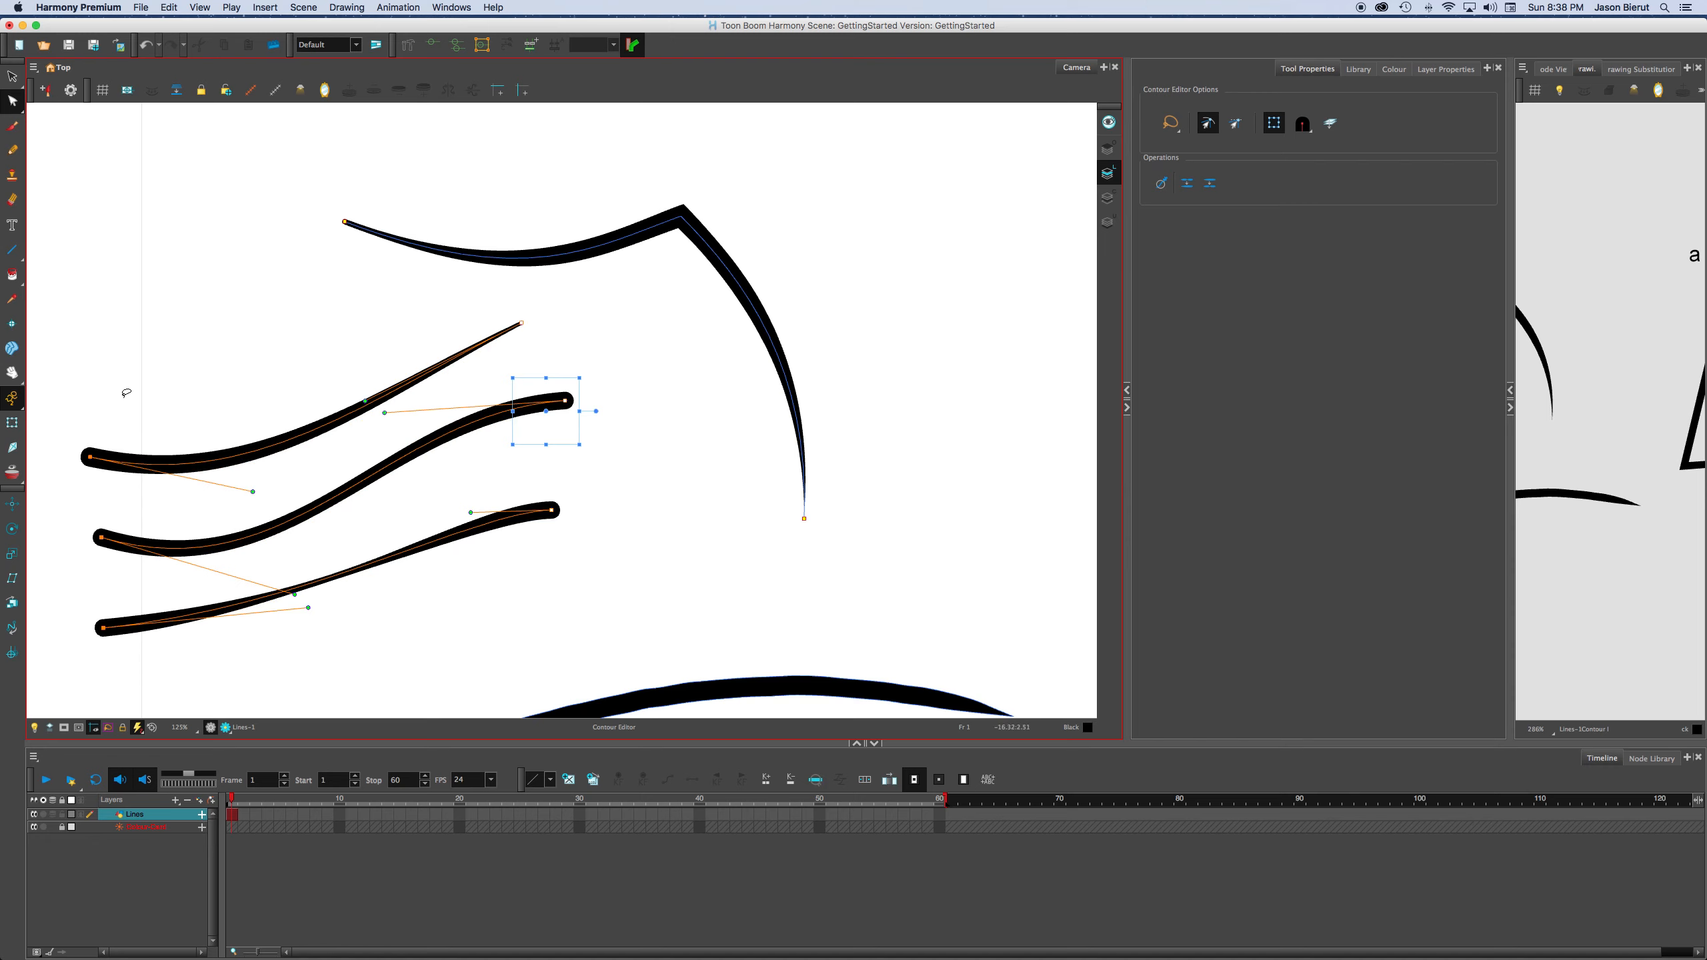
{"action": "mouse_move", "coordinate": [710, 408]}
{"action": "left_mouse_down"}
{"action": "mouse_move", "coordinate": [510, 306]}
{"action": "mouse_move", "coordinate": [613, 371]}
{"action": "mouse_move", "coordinate": [383, 411]}
{"action": "mouse_move", "coordinate": [328, 439]}
{"action": "left_mouse_up"}
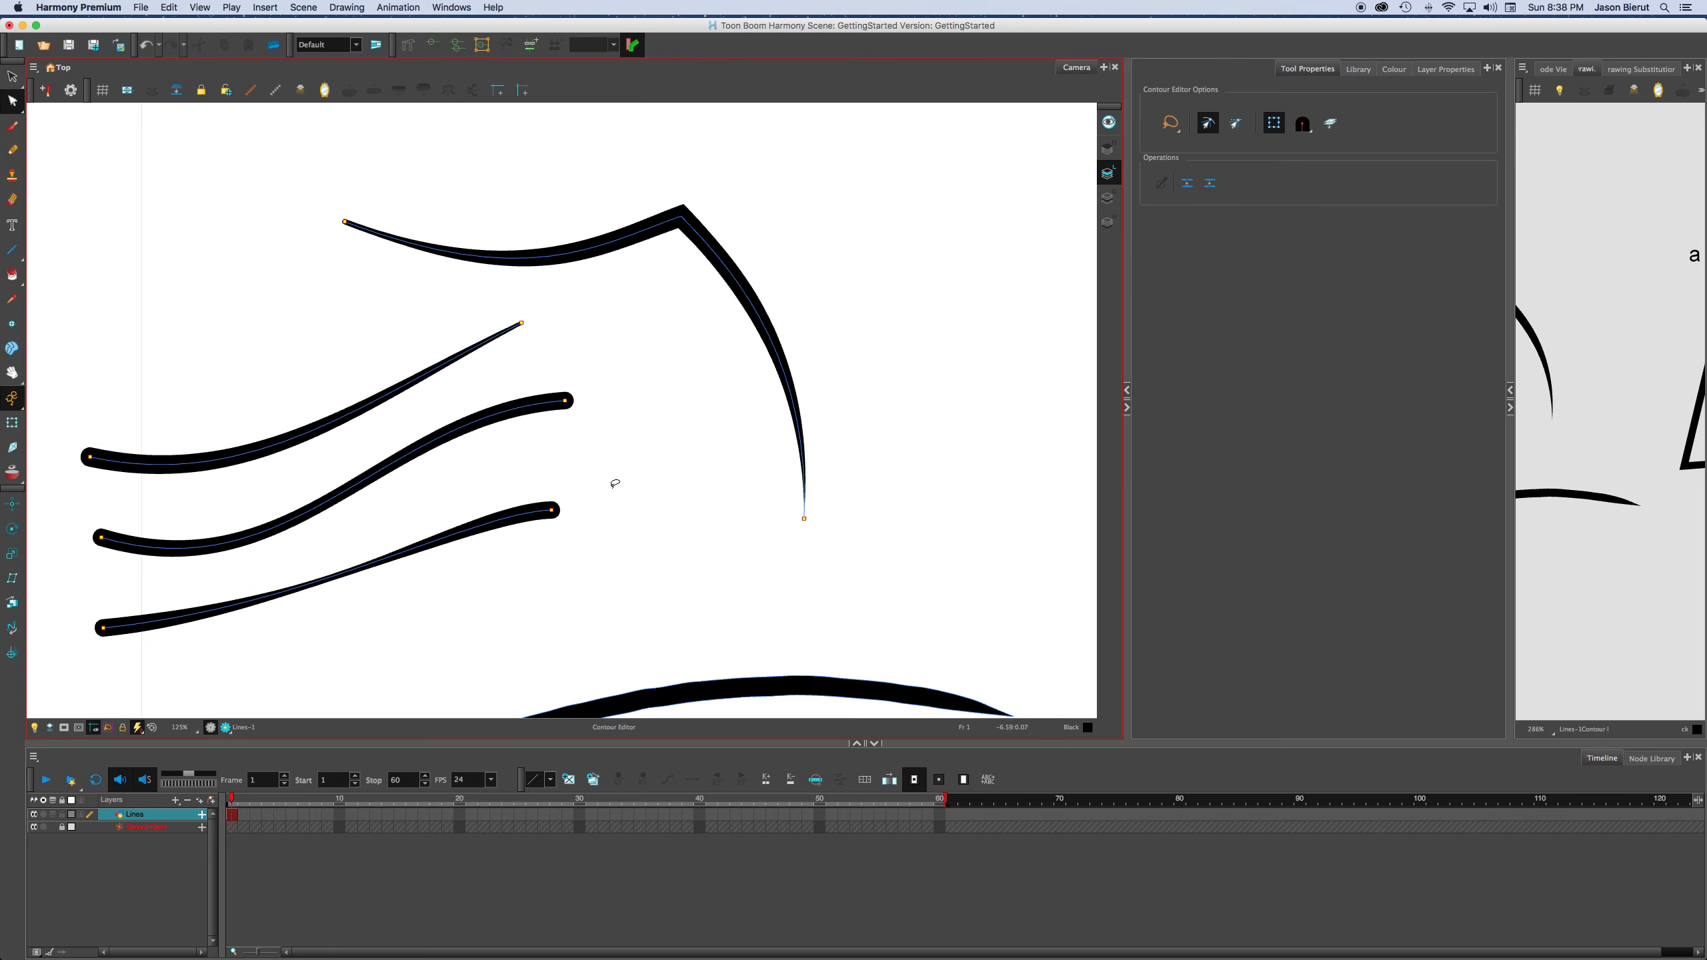
{"action": "mouse_move", "coordinate": [628, 430]}
{"action": "left_mouse_down"}
{"action": "mouse_move", "coordinate": [468, 299]}
{"action": "mouse_move", "coordinate": [624, 355]}
{"action": "mouse_move", "coordinate": [629, 403]}
{"action": "mouse_move", "coordinate": [291, 478]}
{"action": "left_mouse_up"}
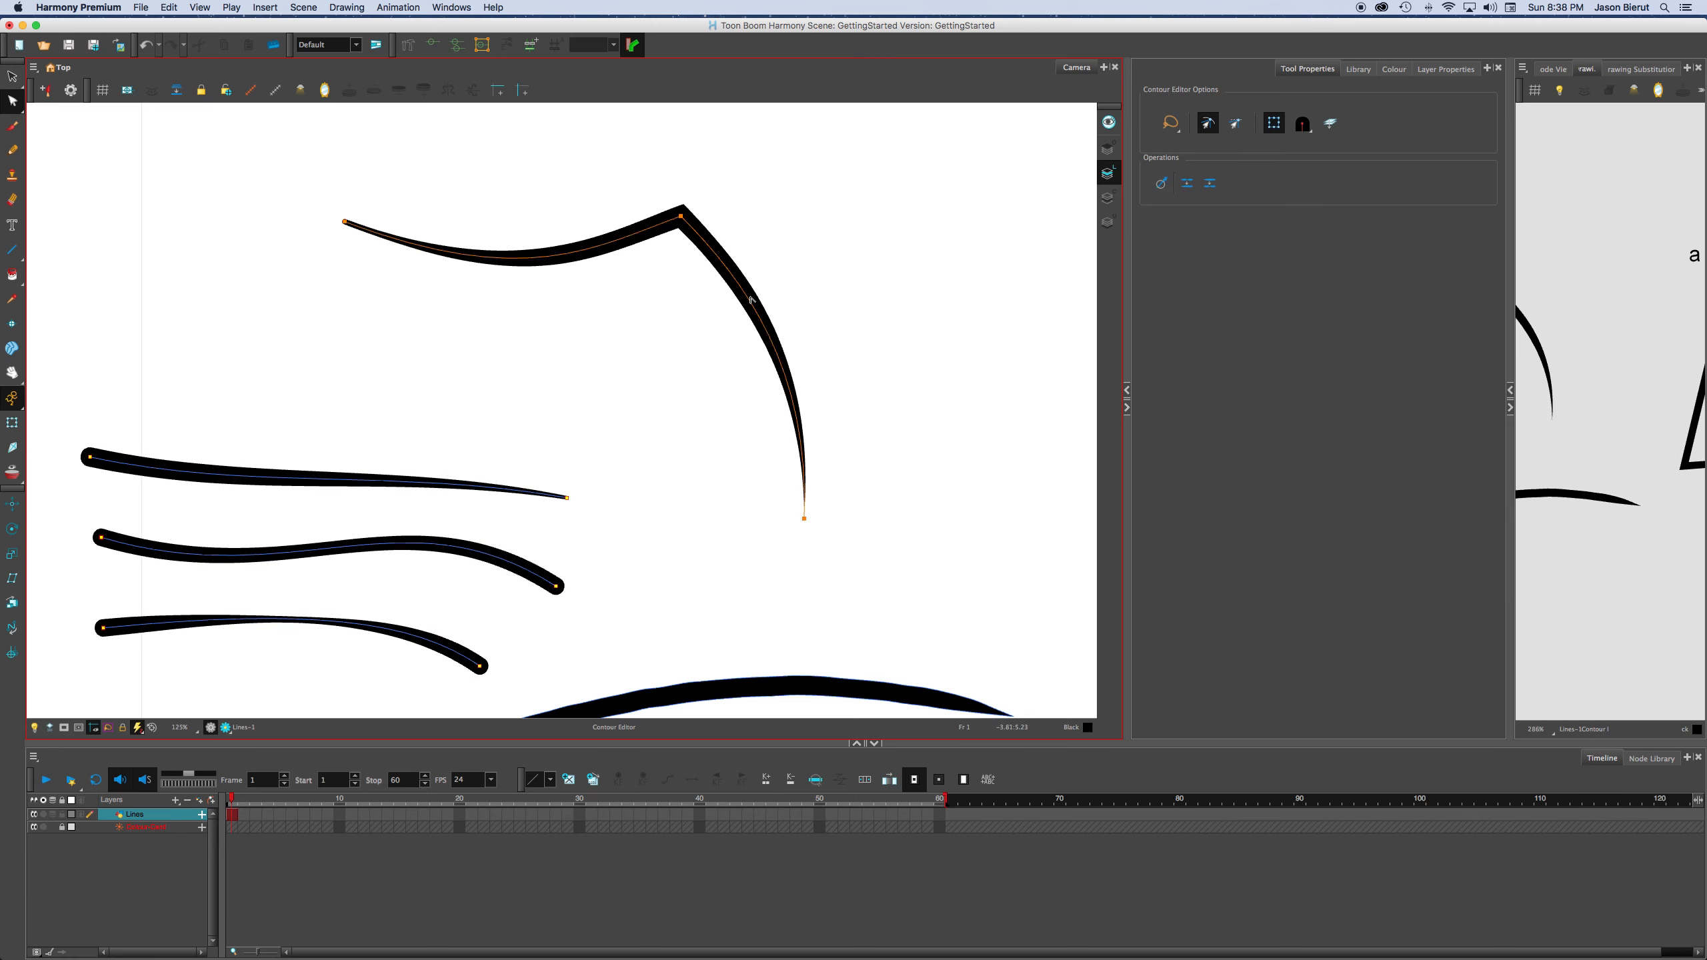
With the Contour Editor, select the joined line's peak point and turn off the bounding box option.
{"action": "left_click", "coordinate": [751, 300]}
{"action": "left_click", "coordinate": [12, 101]}
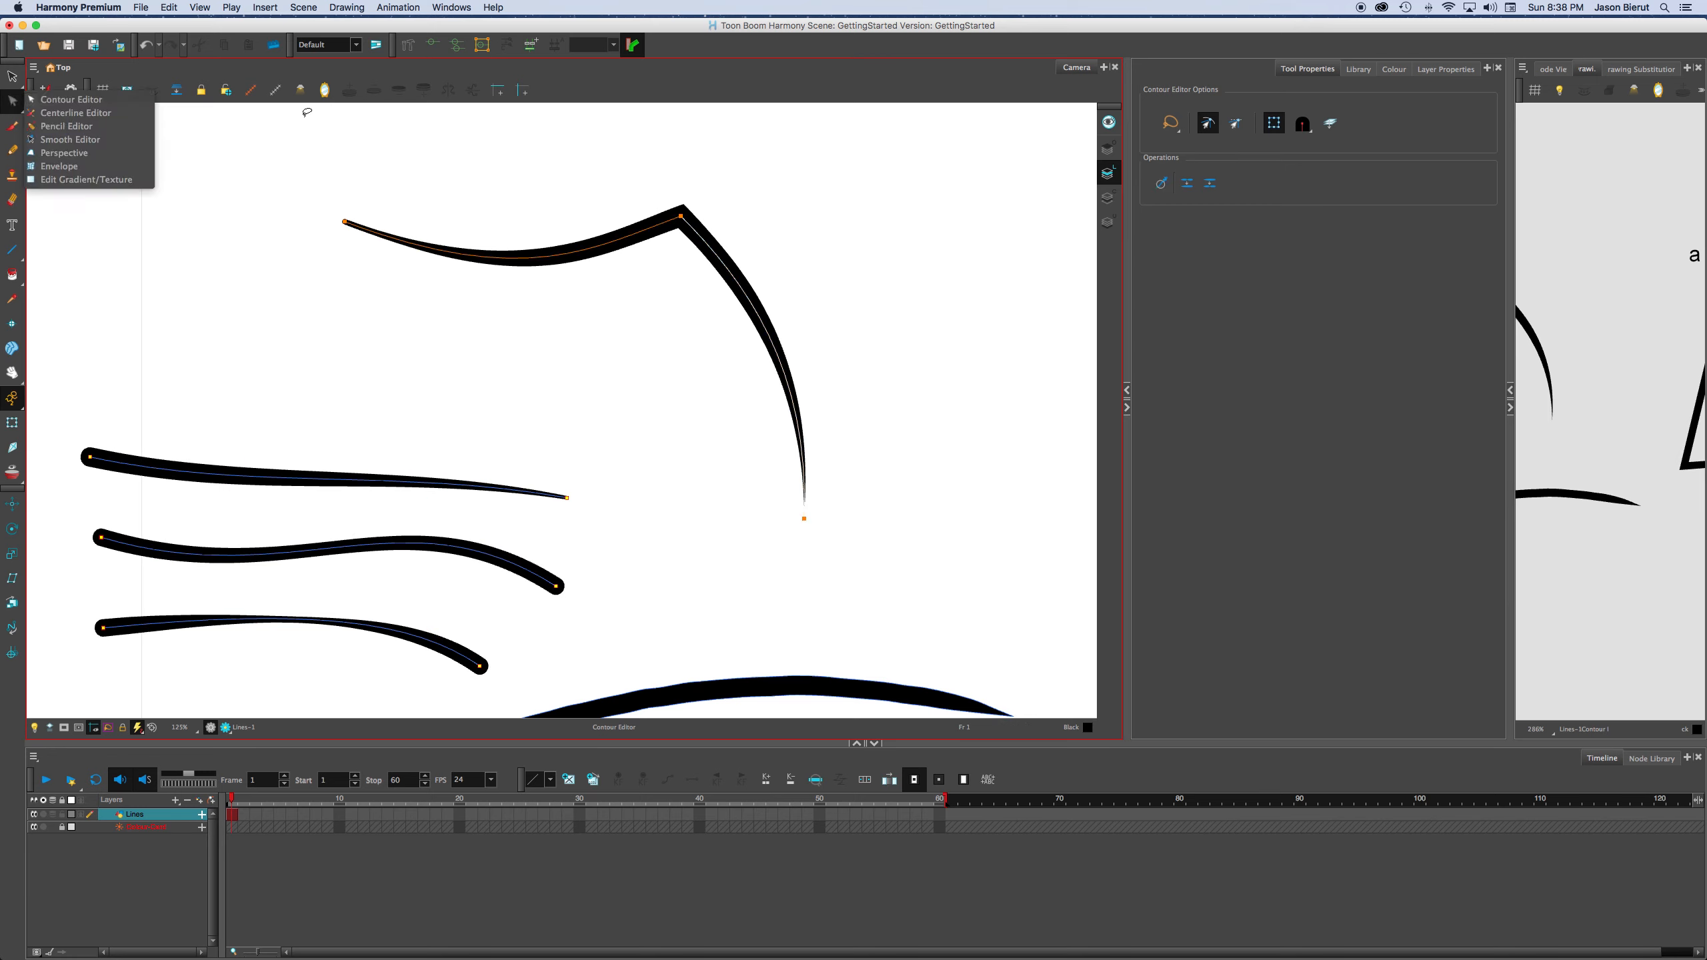
{"action": "left_click", "coordinate": [56, 104]}
{"action": "mouse_move", "coordinate": [810, 158]}
{"action": "left_mouse_down"}
{"action": "mouse_move", "coordinate": [765, 158]}
{"action": "mouse_move", "coordinate": [704, 260]}
{"action": "left_mouse_up"}
{"action": "left_click", "coordinate": [1274, 122]}
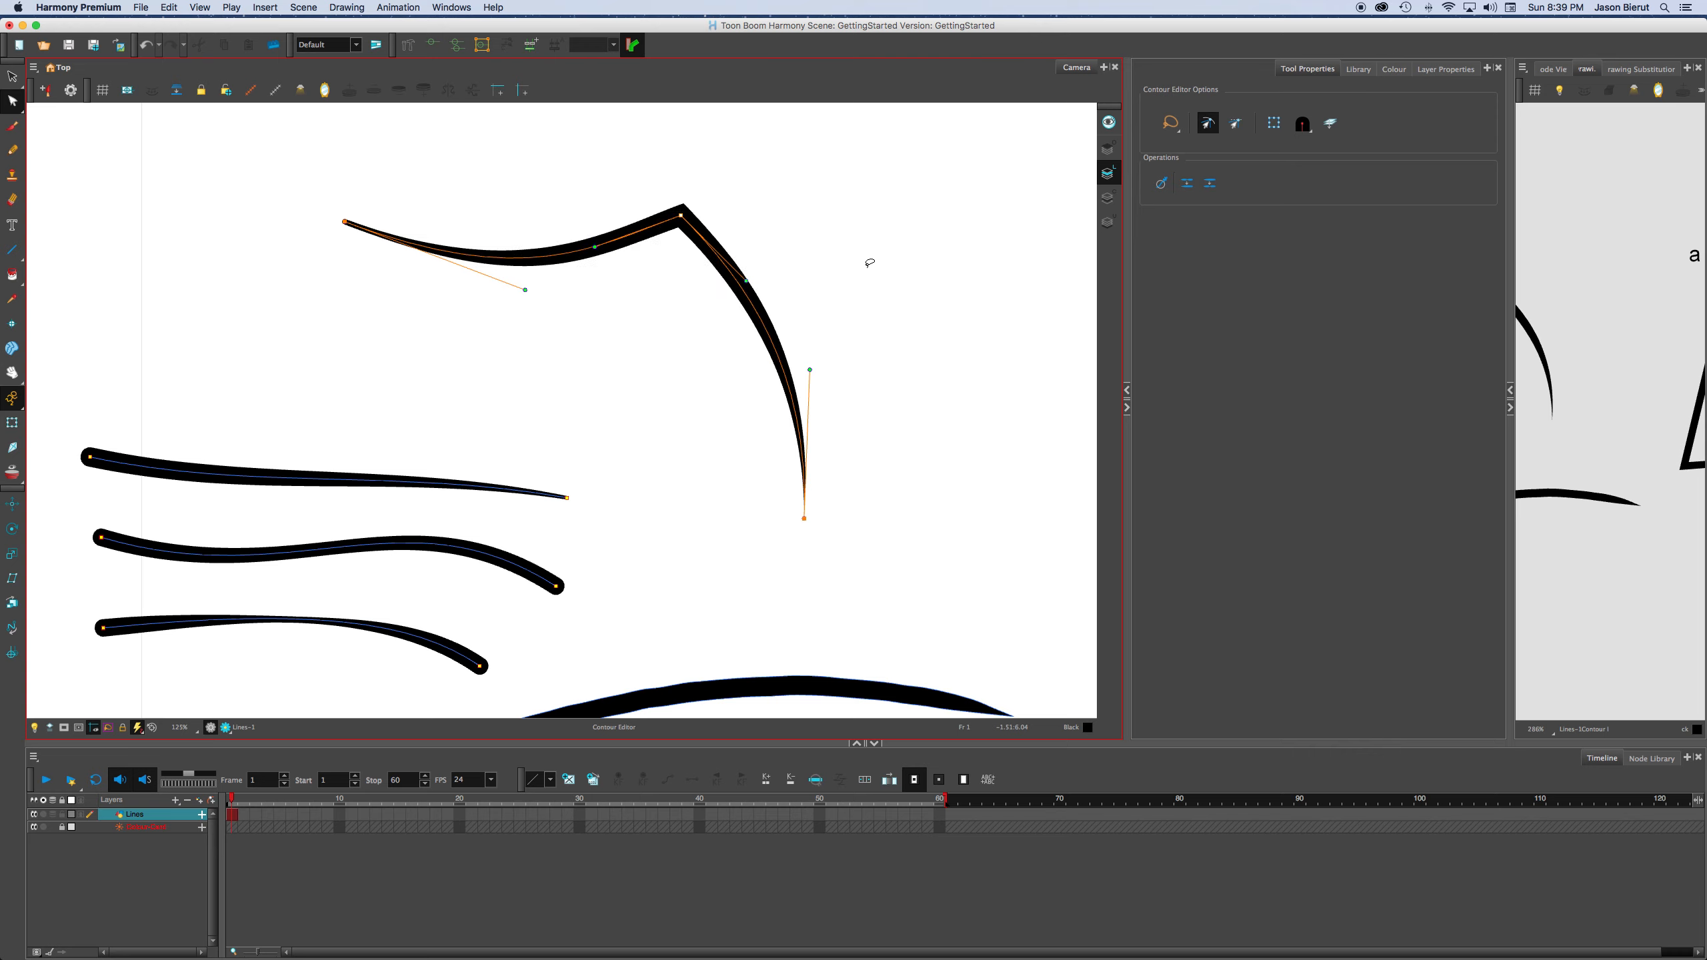
Nudge the joined line's peak point up, down, right and left in small increments, finishing slightly above and right of its starting position.
{"action": "key", "text": "Up"}
{"action": "key", "text": "Up"}
{"action": "key", "text": "Up"}
{"action": "key", "text": "Up"}
{"action": "key", "text": "Up"}
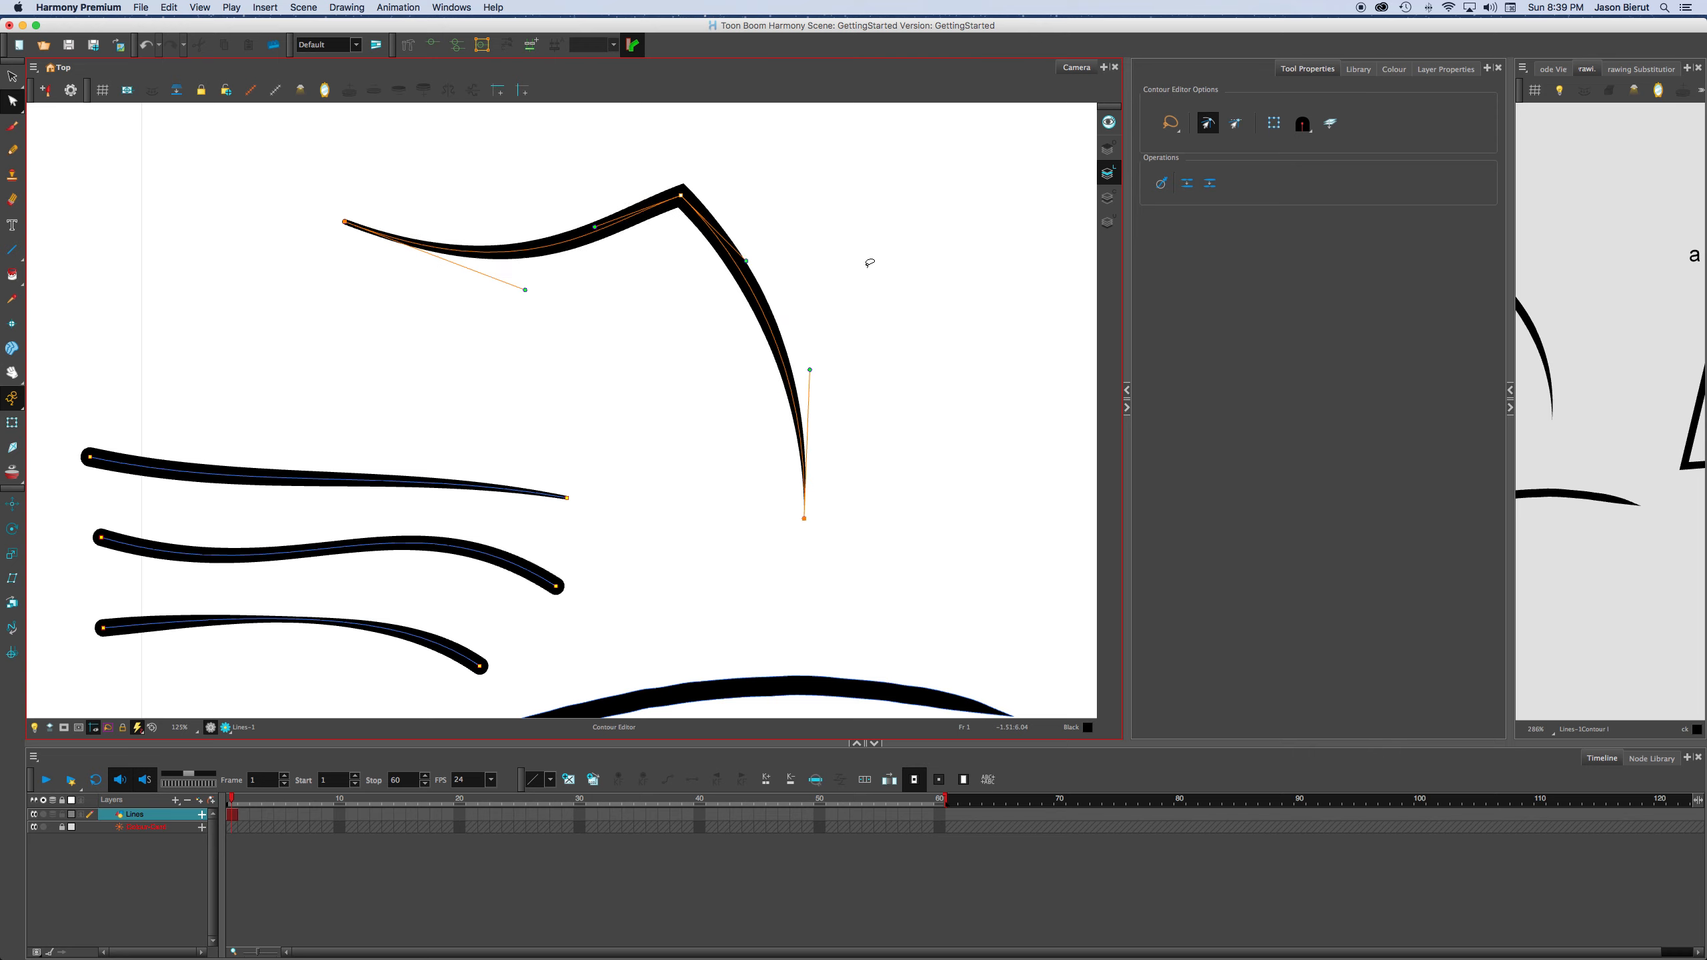
{"action": "key", "text": "Down"}
{"action": "key", "text": "Down"}
{"action": "key", "text": "Down"}
{"action": "key", "text": "Down"}
{"action": "key", "text": "Down"}
{"action": "key", "text": "Right"}
{"action": "key", "text": "Right"}
{"action": "key", "text": "Right"}
{"action": "key", "text": "Right"}
{"action": "key", "text": "Right"}
{"action": "key", "text": "Right"}
{"action": "key", "text": "Right"}
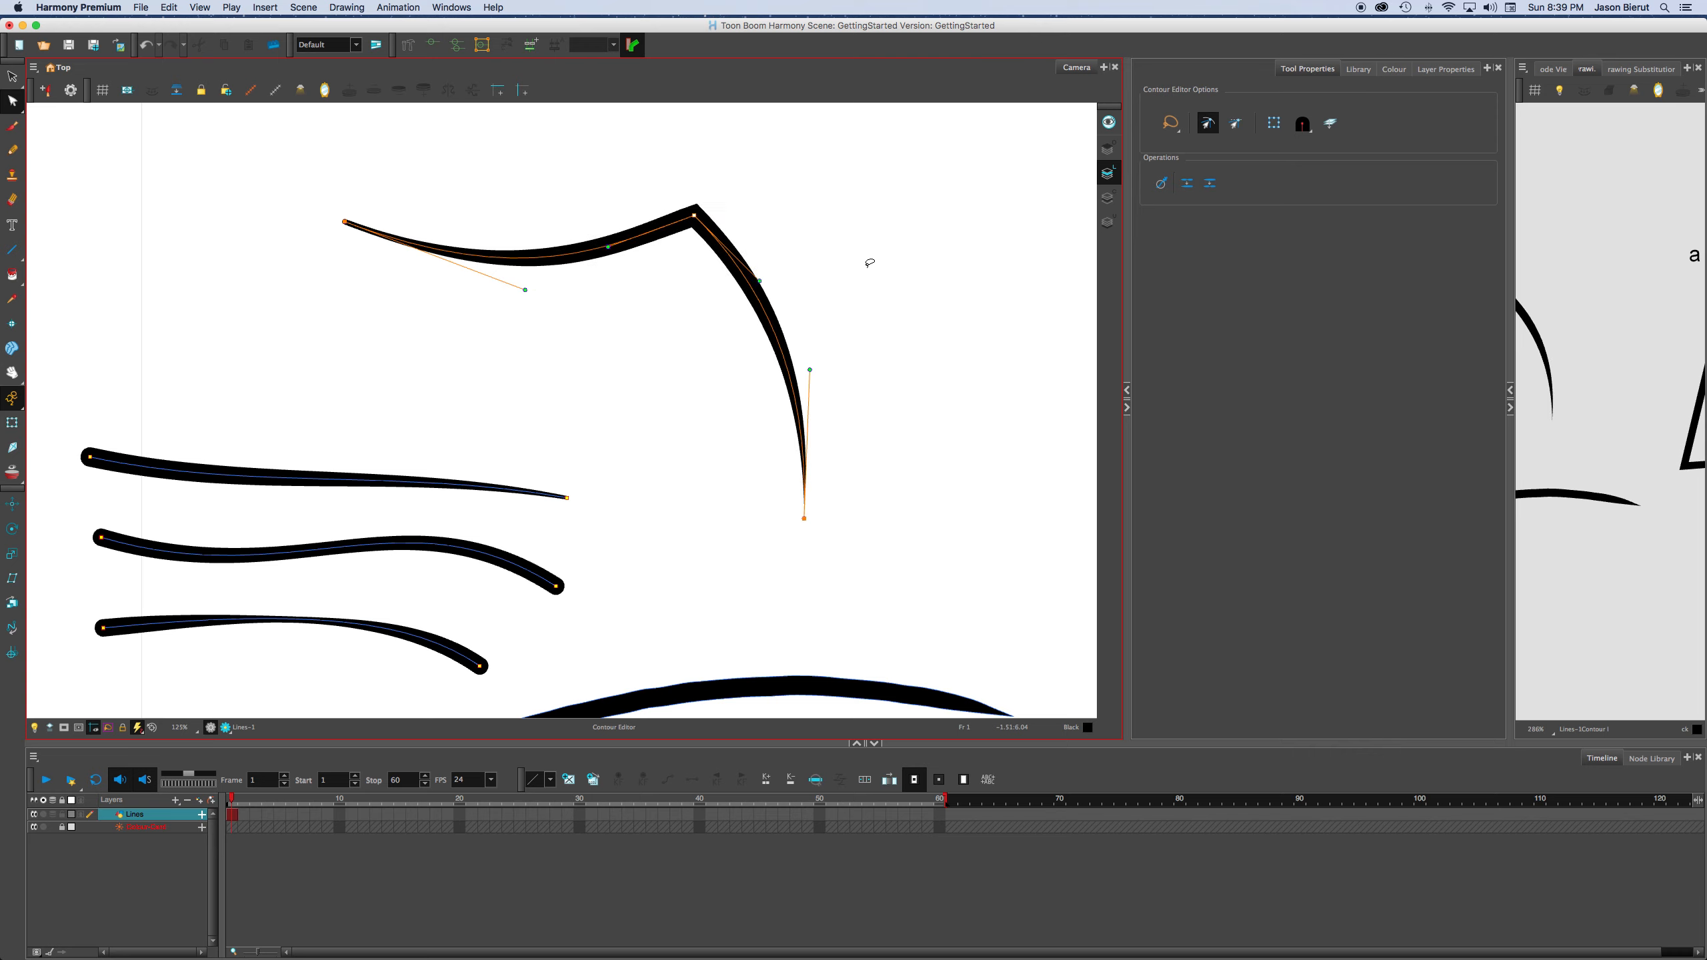
{"action": "key", "text": "Down"}
{"action": "key", "text": "Down"}
{"action": "key", "text": "Down"}
{"action": "key", "text": "Down"}
{"action": "key", "text": "Down"}
{"action": "key", "text": "Left"}
{"action": "key", "text": "Left"}
{"action": "key", "text": "Left"}
{"action": "key", "text": "Left"}
{"action": "key", "text": "Left"}
{"action": "key", "text": "Left"}
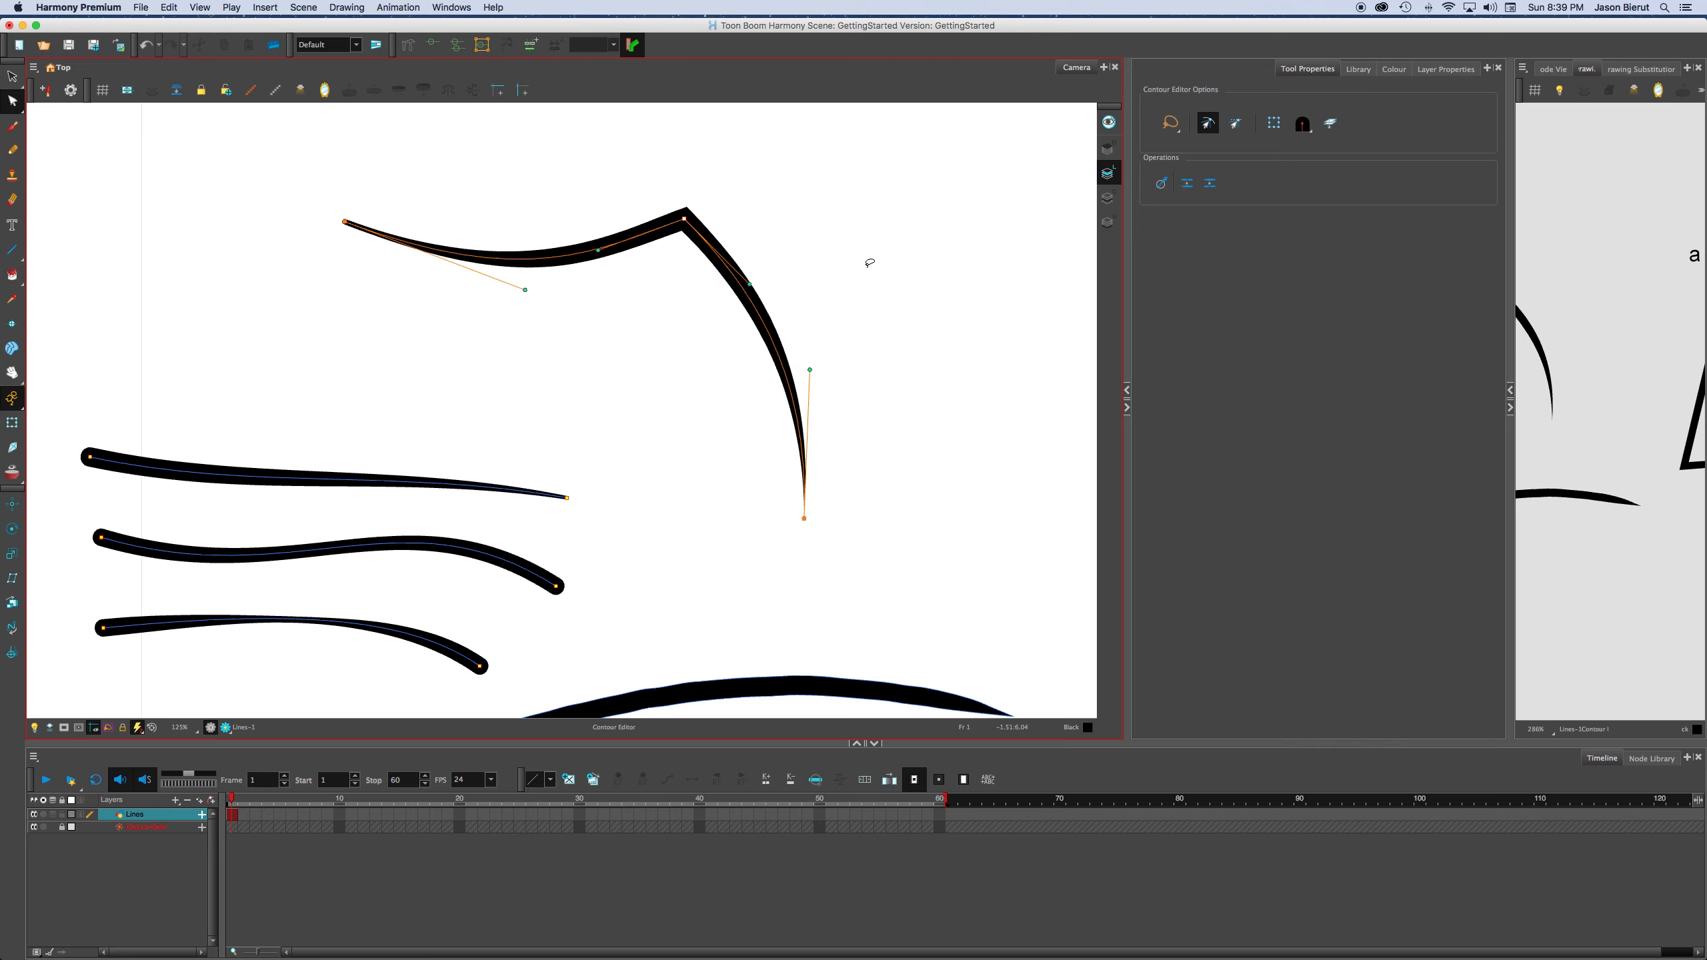
{"action": "key", "text": "Up"}
{"action": "key", "text": "Up"}
{"action": "key", "text": "Up"}
{"action": "key", "text": "Up"}
{"action": "key", "text": "Up"}
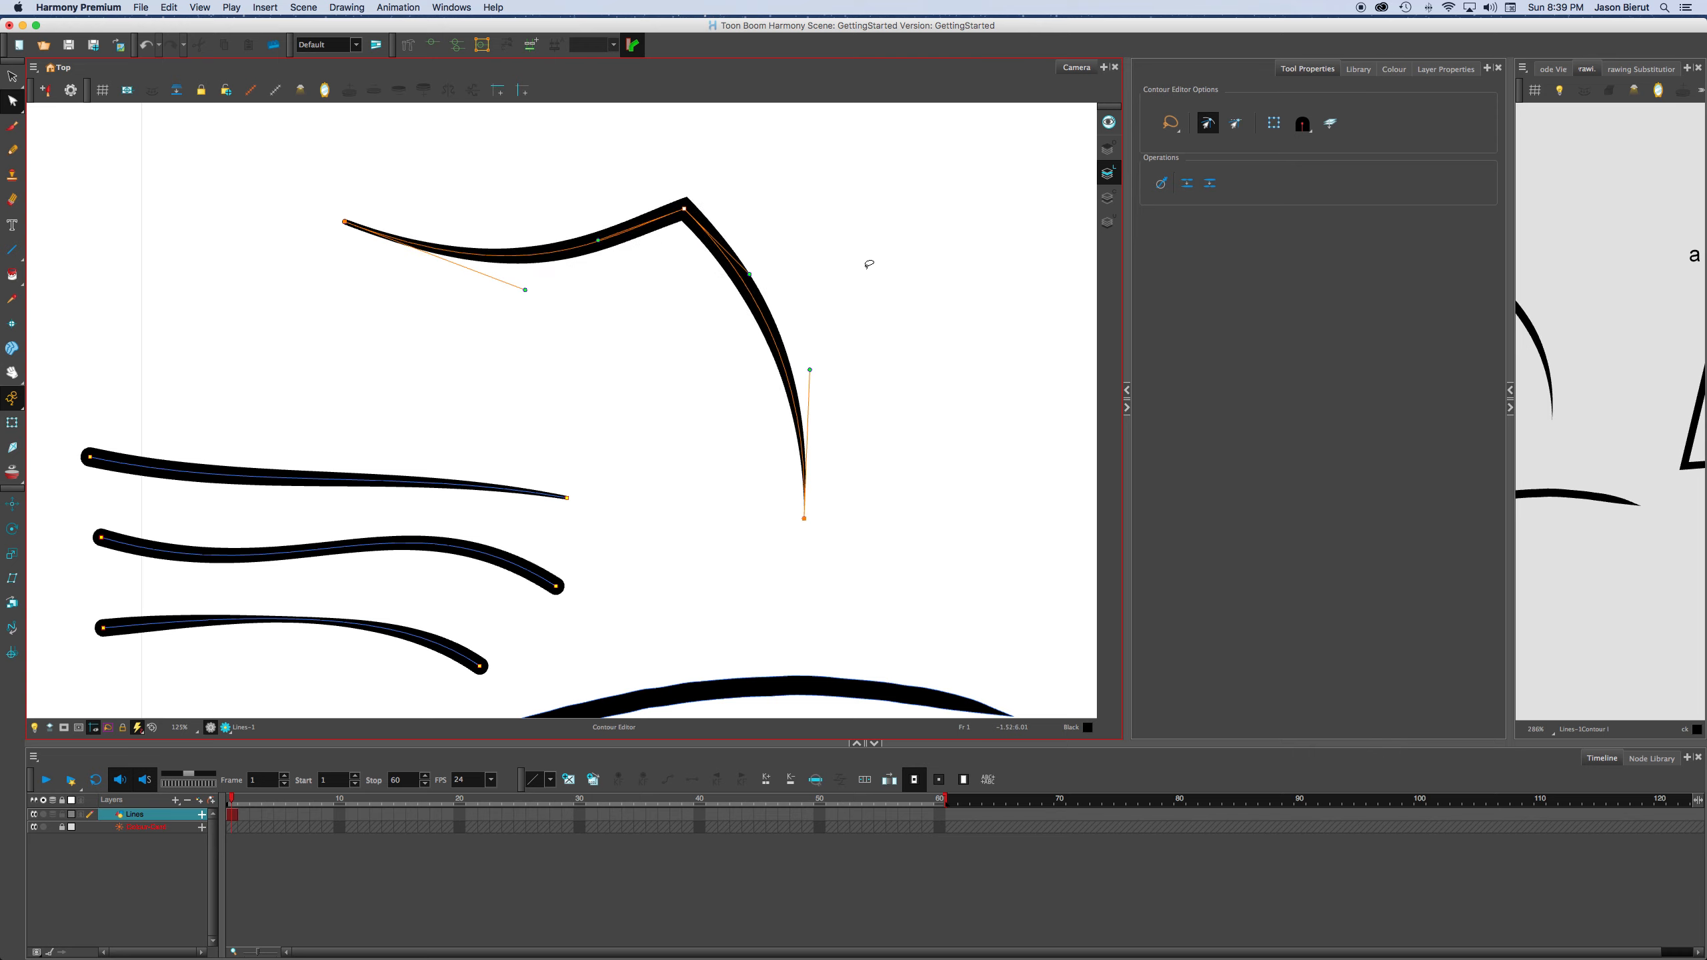
Lasso the lower end point of the joined line's right segment and nudge it slightly left.
{"action": "left_click_drag", "start_coordinate": [876, 434], "coordinate": [933, 566]}
{"action": "key", "text": "Left"}
{"action": "key", "text": "Left"}
{"action": "key", "text": "Left"}
{"action": "key", "text": "Left"}
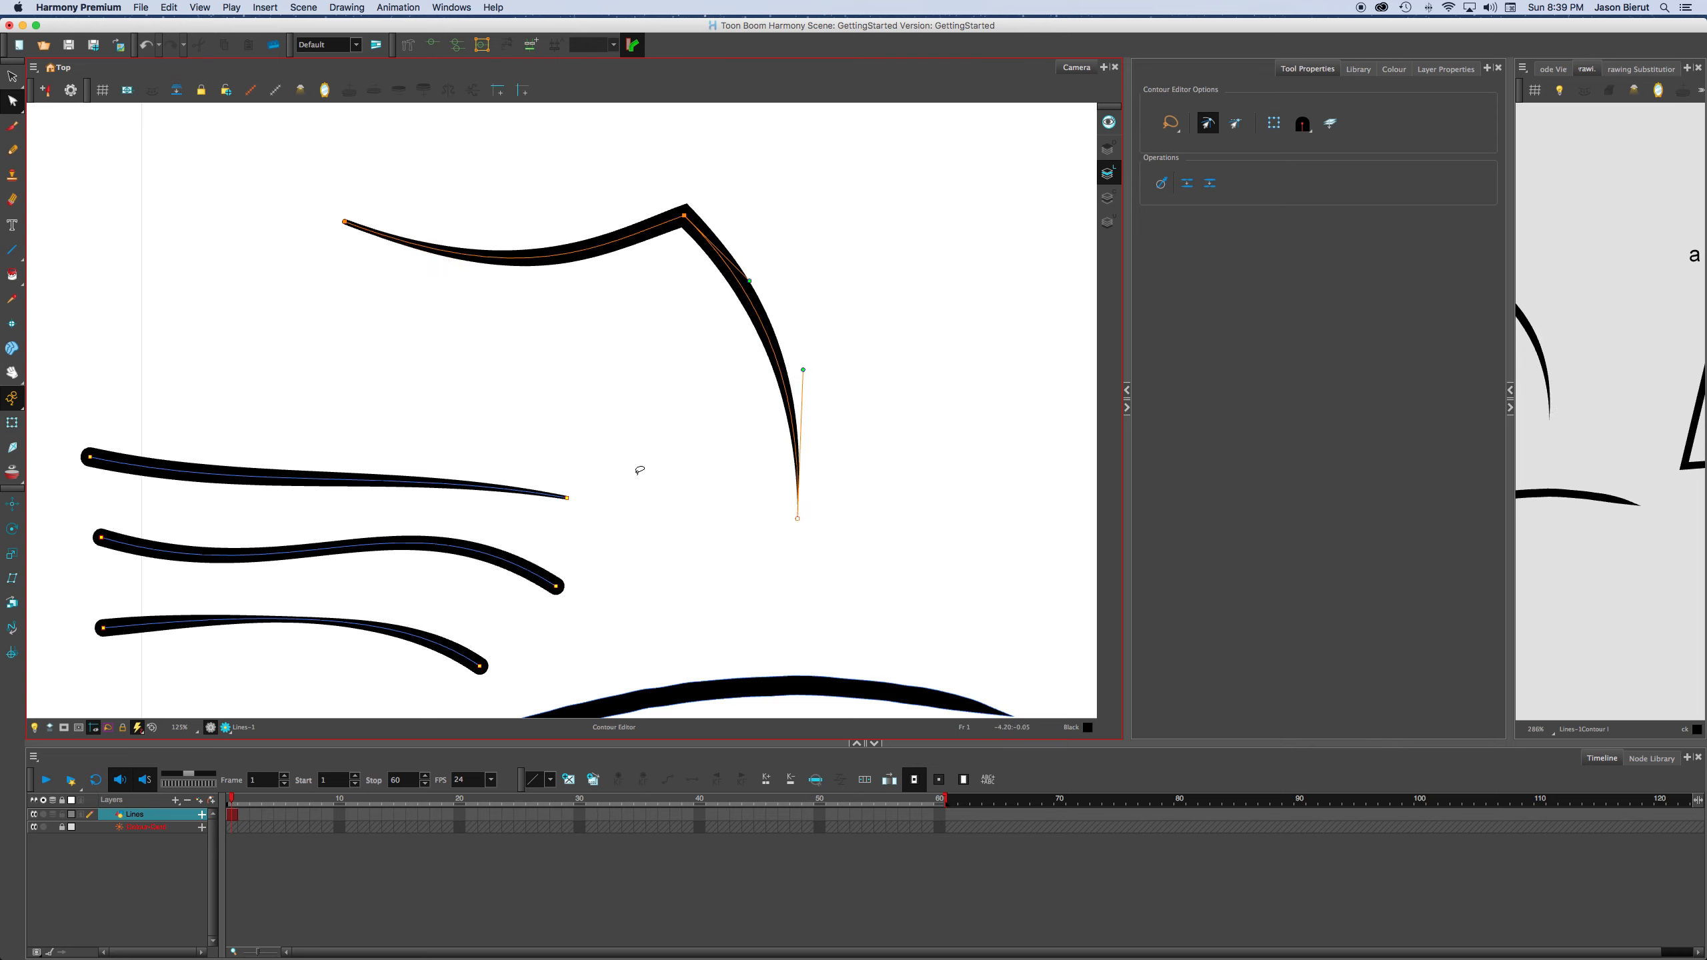
Lasso the right-end point of the uppermost of the three stacked lines and nudge it upward.
{"action": "left_click_drag", "start_coordinate": [528, 458], "coordinate": [612, 495]}
{"action": "key", "text": "Up"}
{"action": "key", "text": "Up"}
{"action": "key", "text": "Up"}
{"action": "key", "text": "Up"}
{"action": "key", "text": "Up"}
{"action": "key", "text": "Up"}
{"action": "key", "text": "Up"}
{"action": "key", "text": "Up"}
{"action": "key", "text": "Up"}
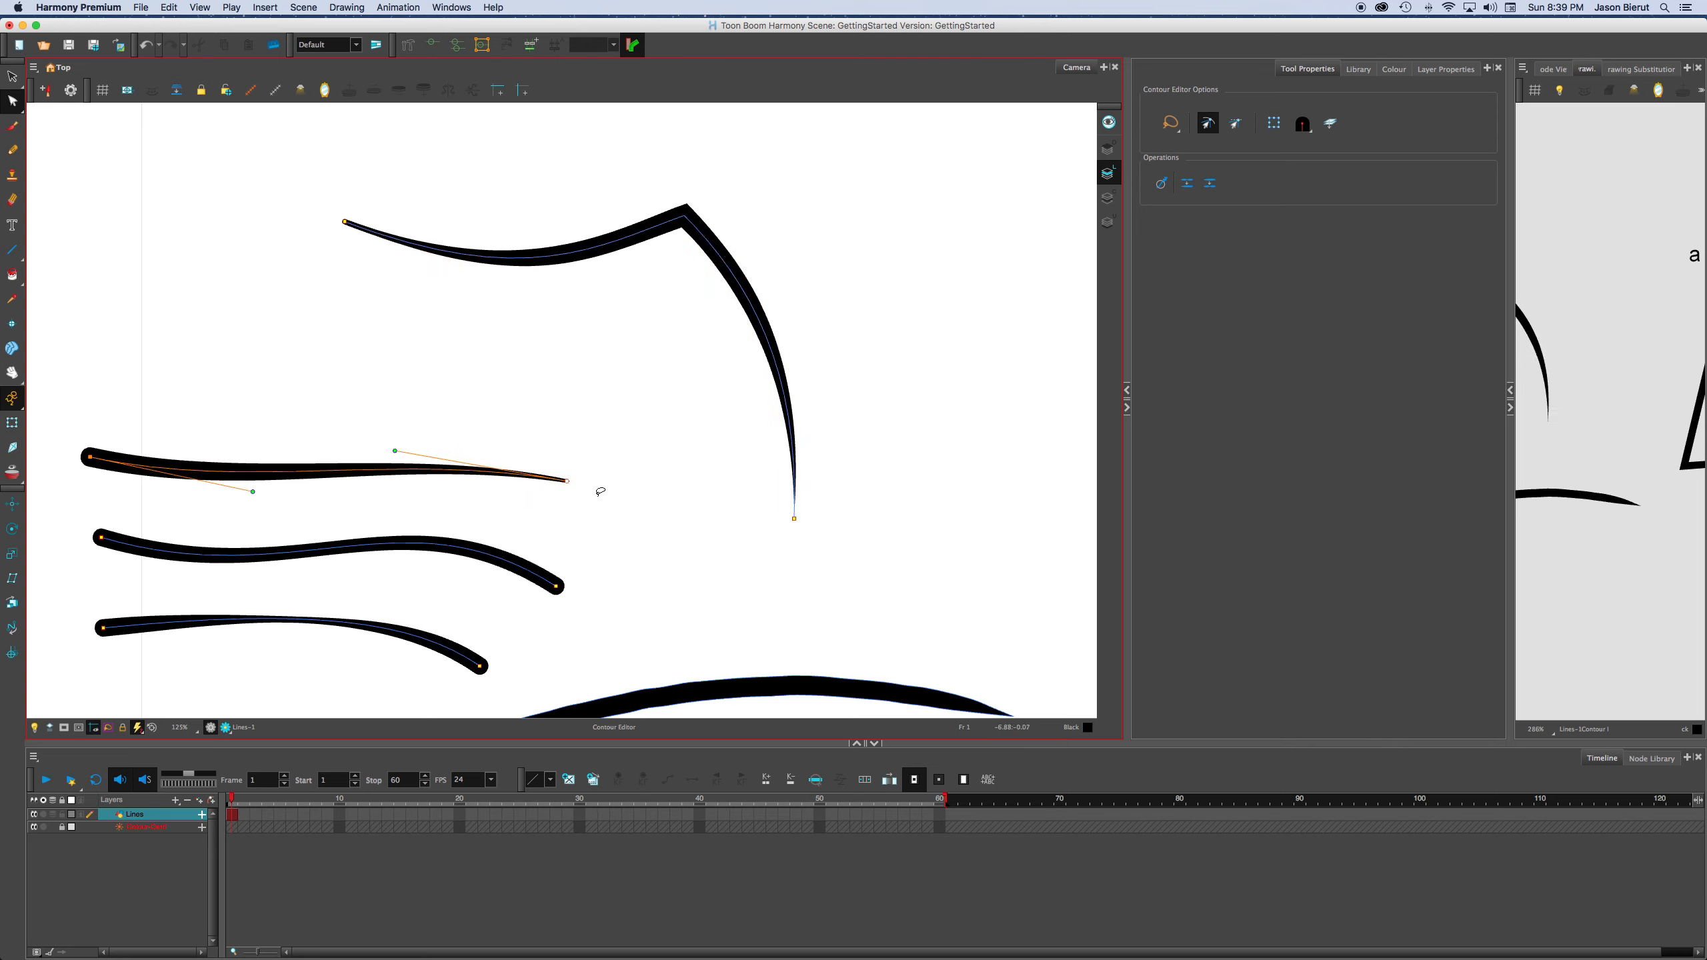
{"action": "key", "text": "Up"}
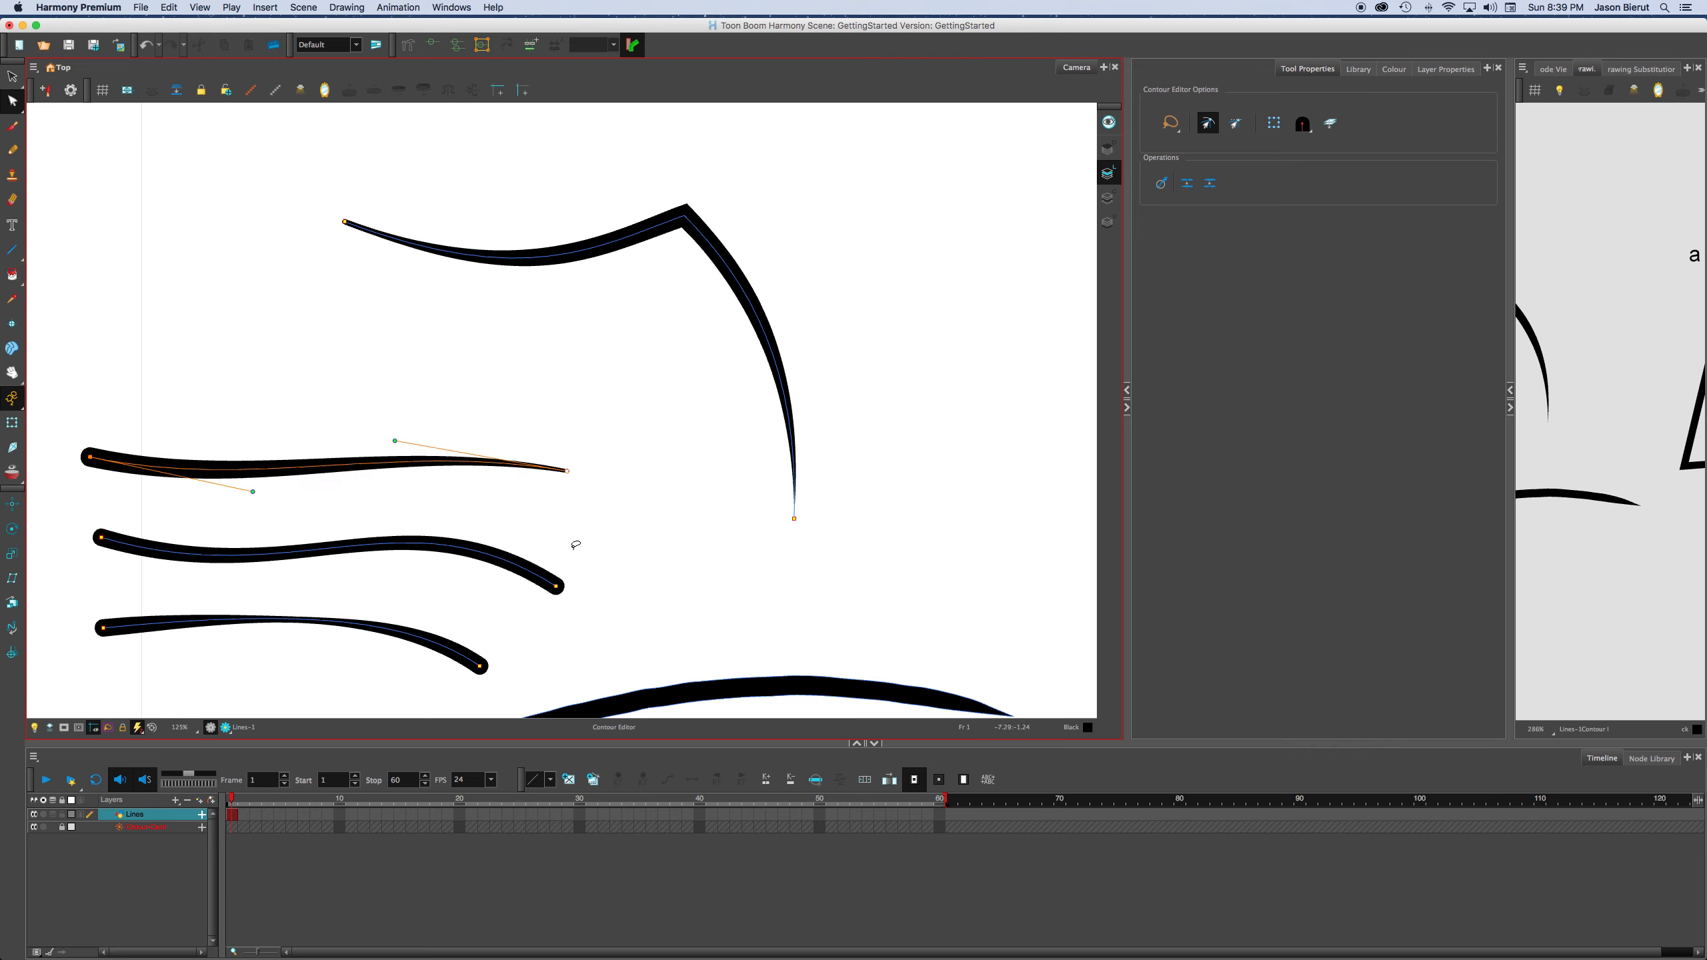
Lasso the right-end point of the middle stacked line and nudge it slightly upward.
{"action": "left_click_drag", "start_coordinate": [565, 613], "coordinate": [597, 587]}
{"action": "key", "text": "Up"}
{"action": "key", "text": "Up"}
{"action": "key", "text": "Up"}
{"action": "key", "text": "Up"}
Lasso the right-end point of the lowest stacked line and nudge it up and to the right.
{"action": "left_click_drag", "start_coordinate": [487, 622], "coordinate": [565, 693]}
{"action": "key", "text": "Up"}
{"action": "key", "text": "Up"}
{"action": "key", "text": "Up"}
{"action": "key", "text": "Right"}
{"action": "key", "text": "Right"}
{"action": "key", "text": "Right"}
{"action": "key", "text": "Right"}
{"action": "key", "text": "Right"}
{"action": "key", "text": "Right"}
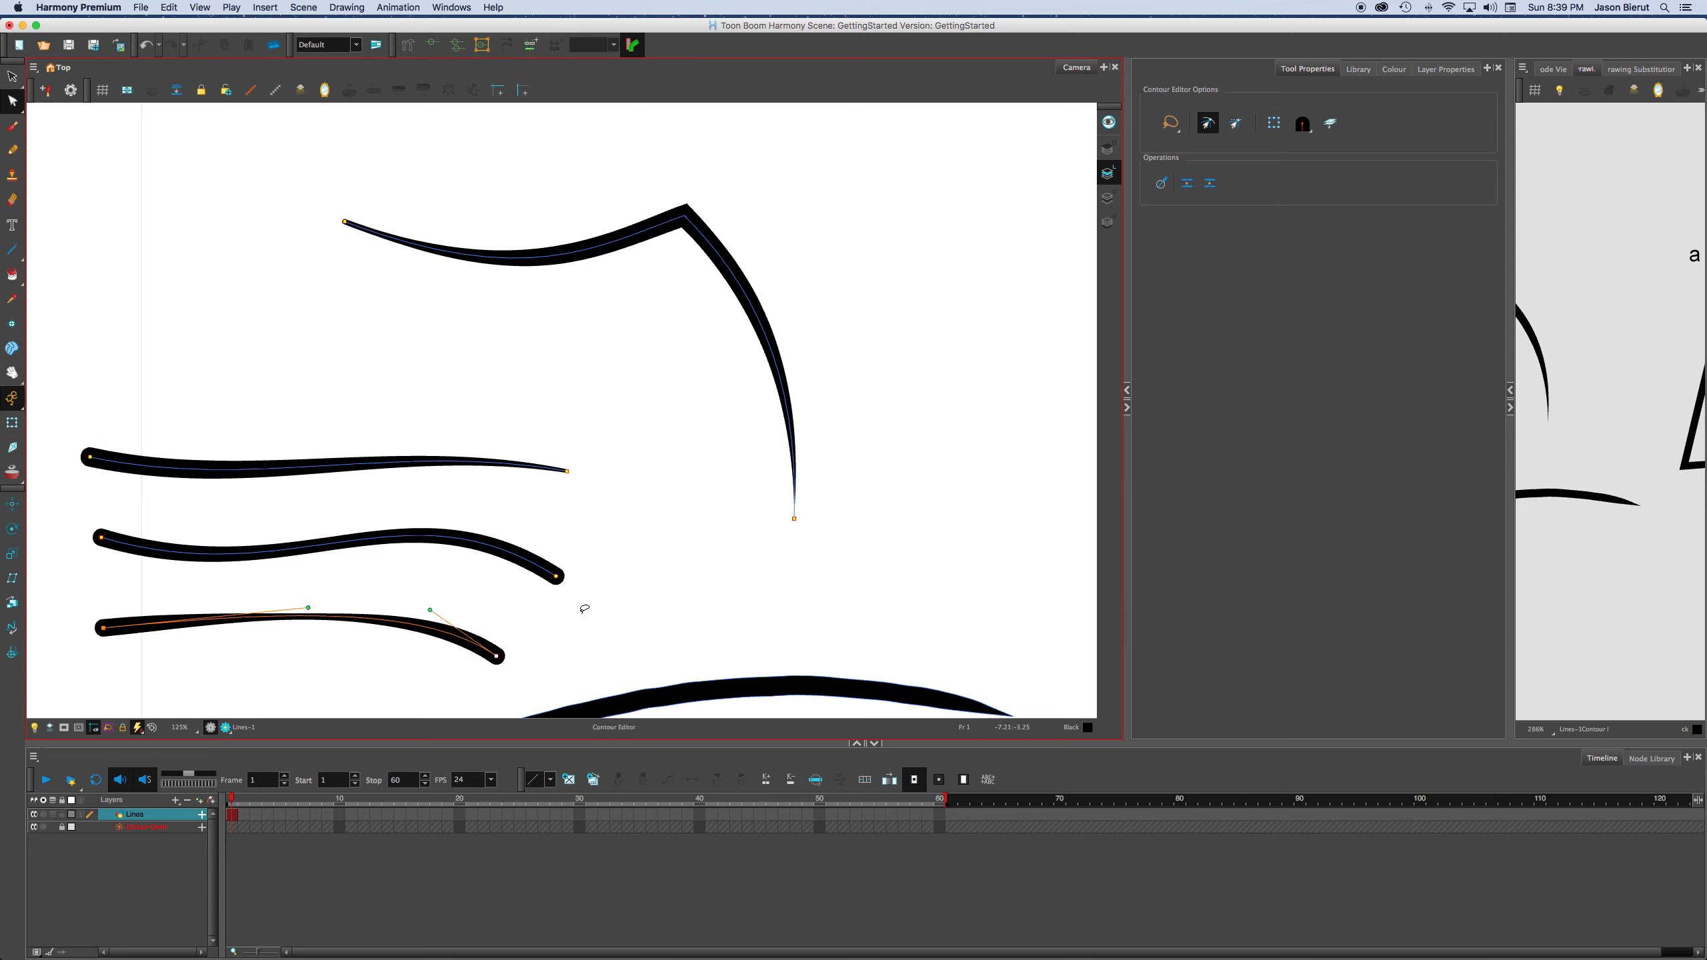
Straighten the uppermost stacked line by removing the curve handles from both of its end points.
{"action": "mouse_move", "coordinate": [614, 464]}
{"action": "left_mouse_down"}
{"action": "mouse_move", "coordinate": [684, 499]}
{"action": "mouse_move", "coordinate": [666, 486]}
{"action": "left_mouse_up"}
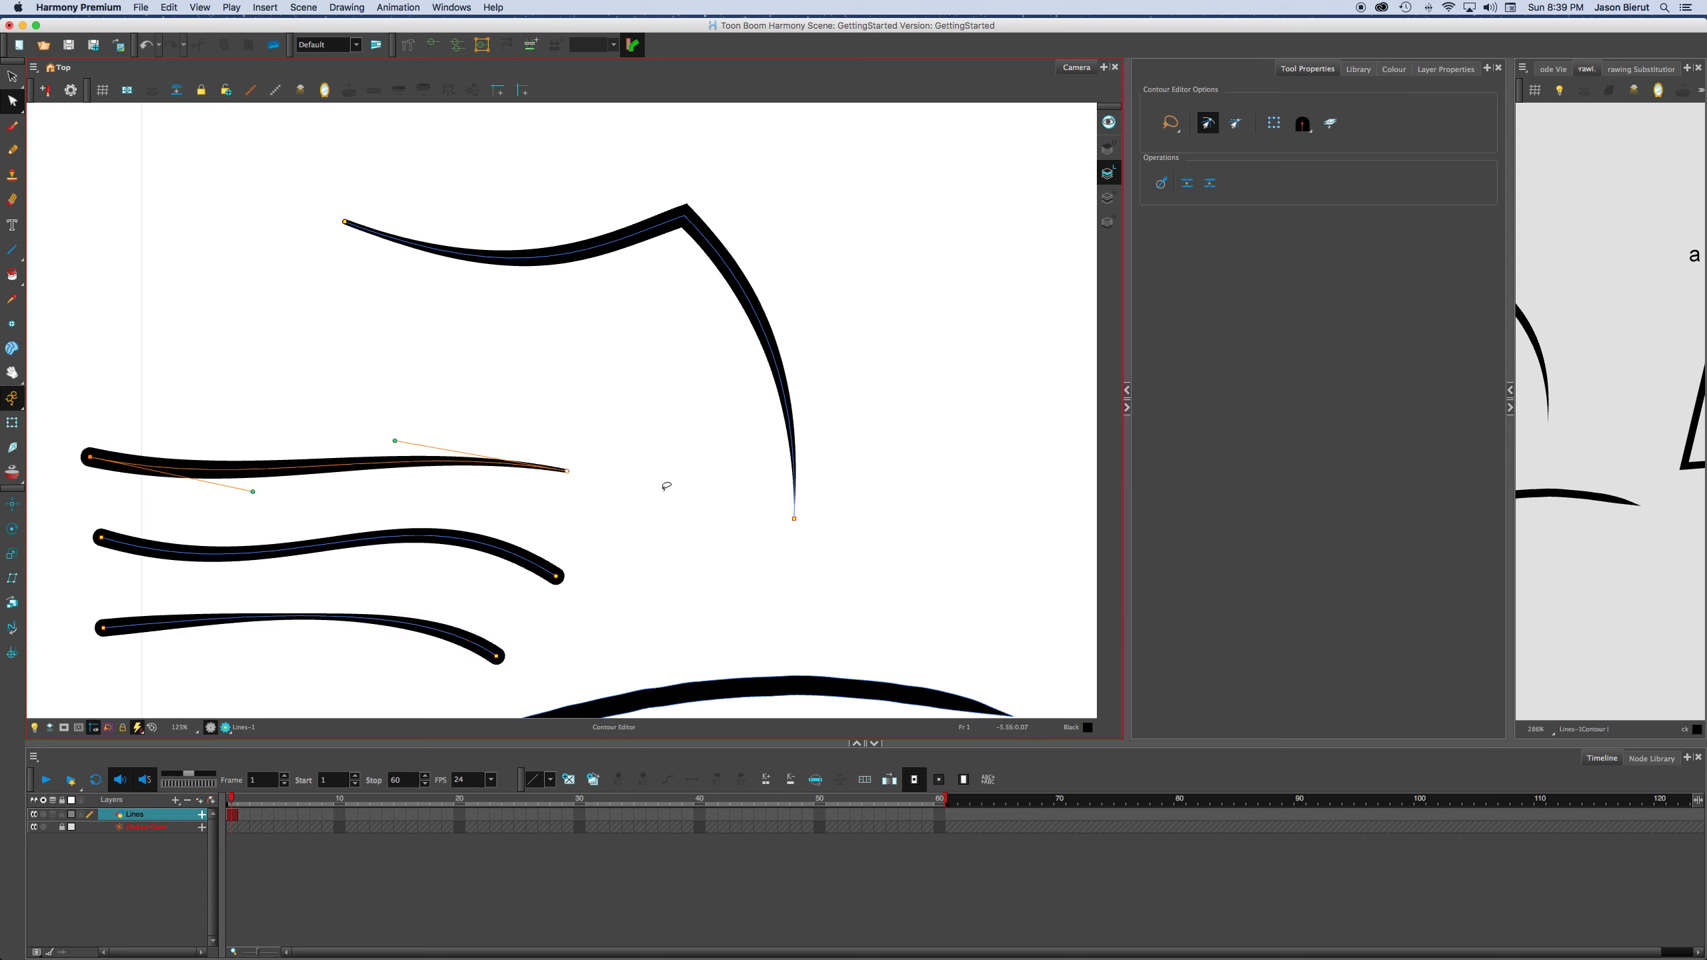
{"action": "mouse_move", "coordinate": [538, 447]}
{"action": "left_mouse_down"}
{"action": "mouse_move", "coordinate": [609, 469]}
{"action": "mouse_move", "coordinate": [495, 509]}
{"action": "mouse_move", "coordinate": [619, 487]}
{"action": "left_mouse_up"}
{"action": "left_click", "coordinate": [569, 474], "text": "alt"}
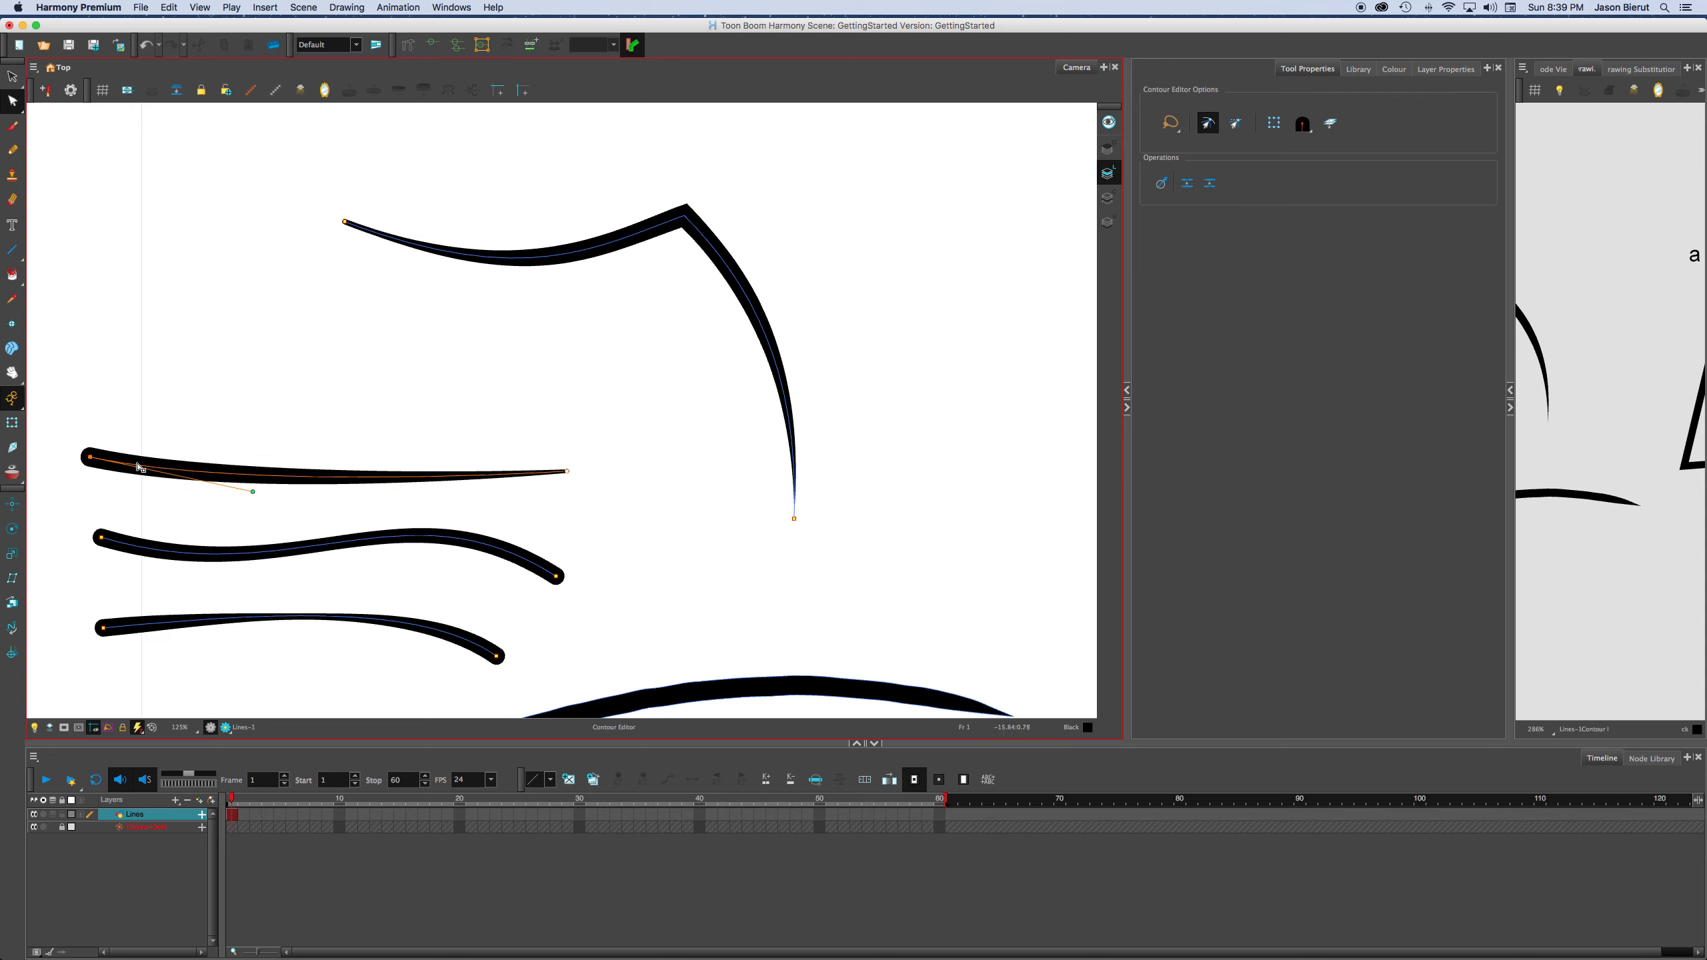
{"action": "left_click", "coordinate": [88, 461], "text": "alt"}
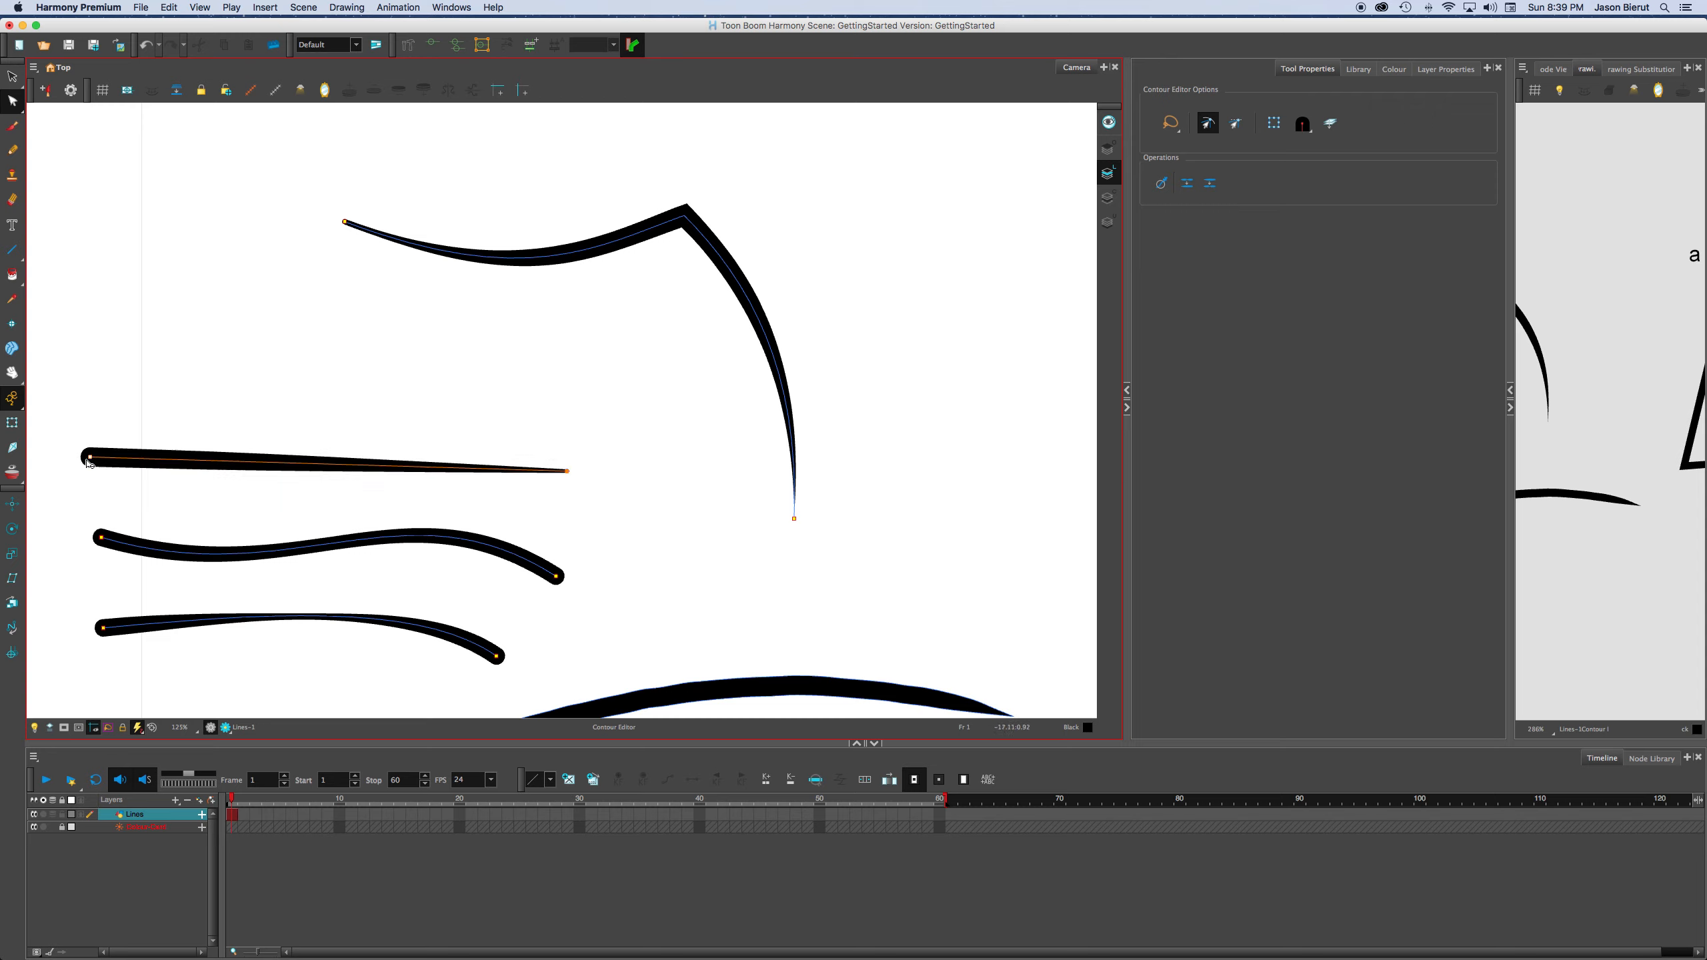
Straighten the middle and lowest stacked lines by removing the curve handles from their end points.
{"action": "left_click", "coordinate": [557, 578], "text": "alt"}
{"action": "left_click", "coordinate": [101, 539], "text": "alt"}
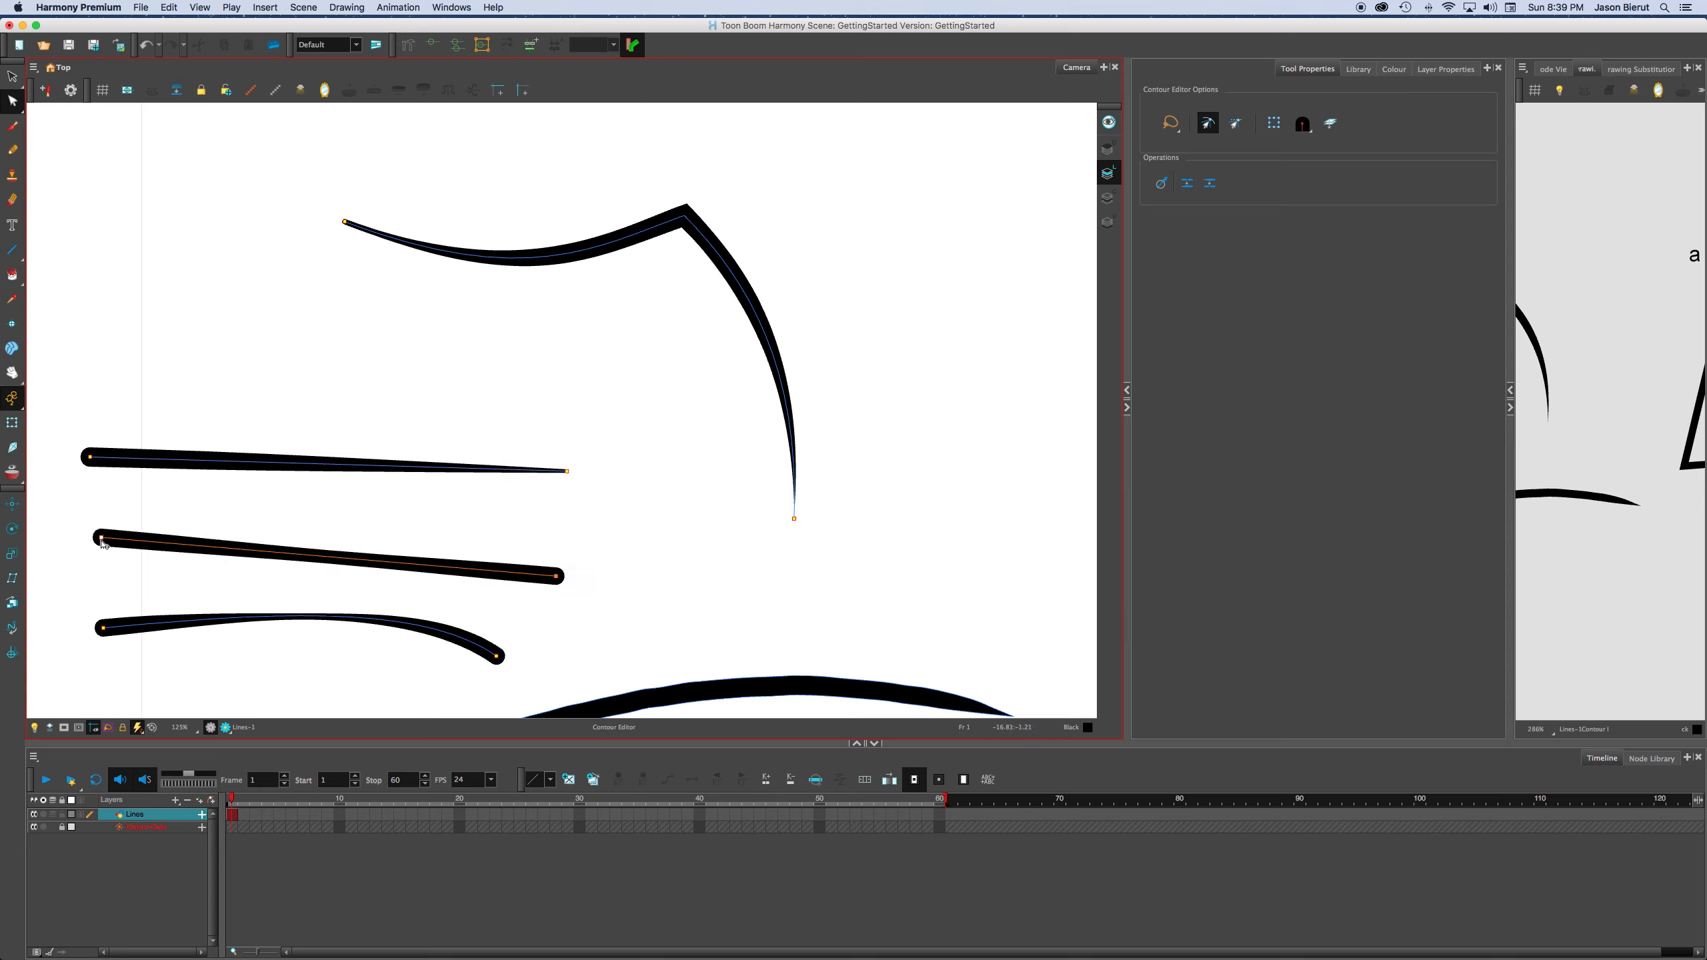
{"action": "left_click", "coordinate": [496, 661], "text": "alt"}
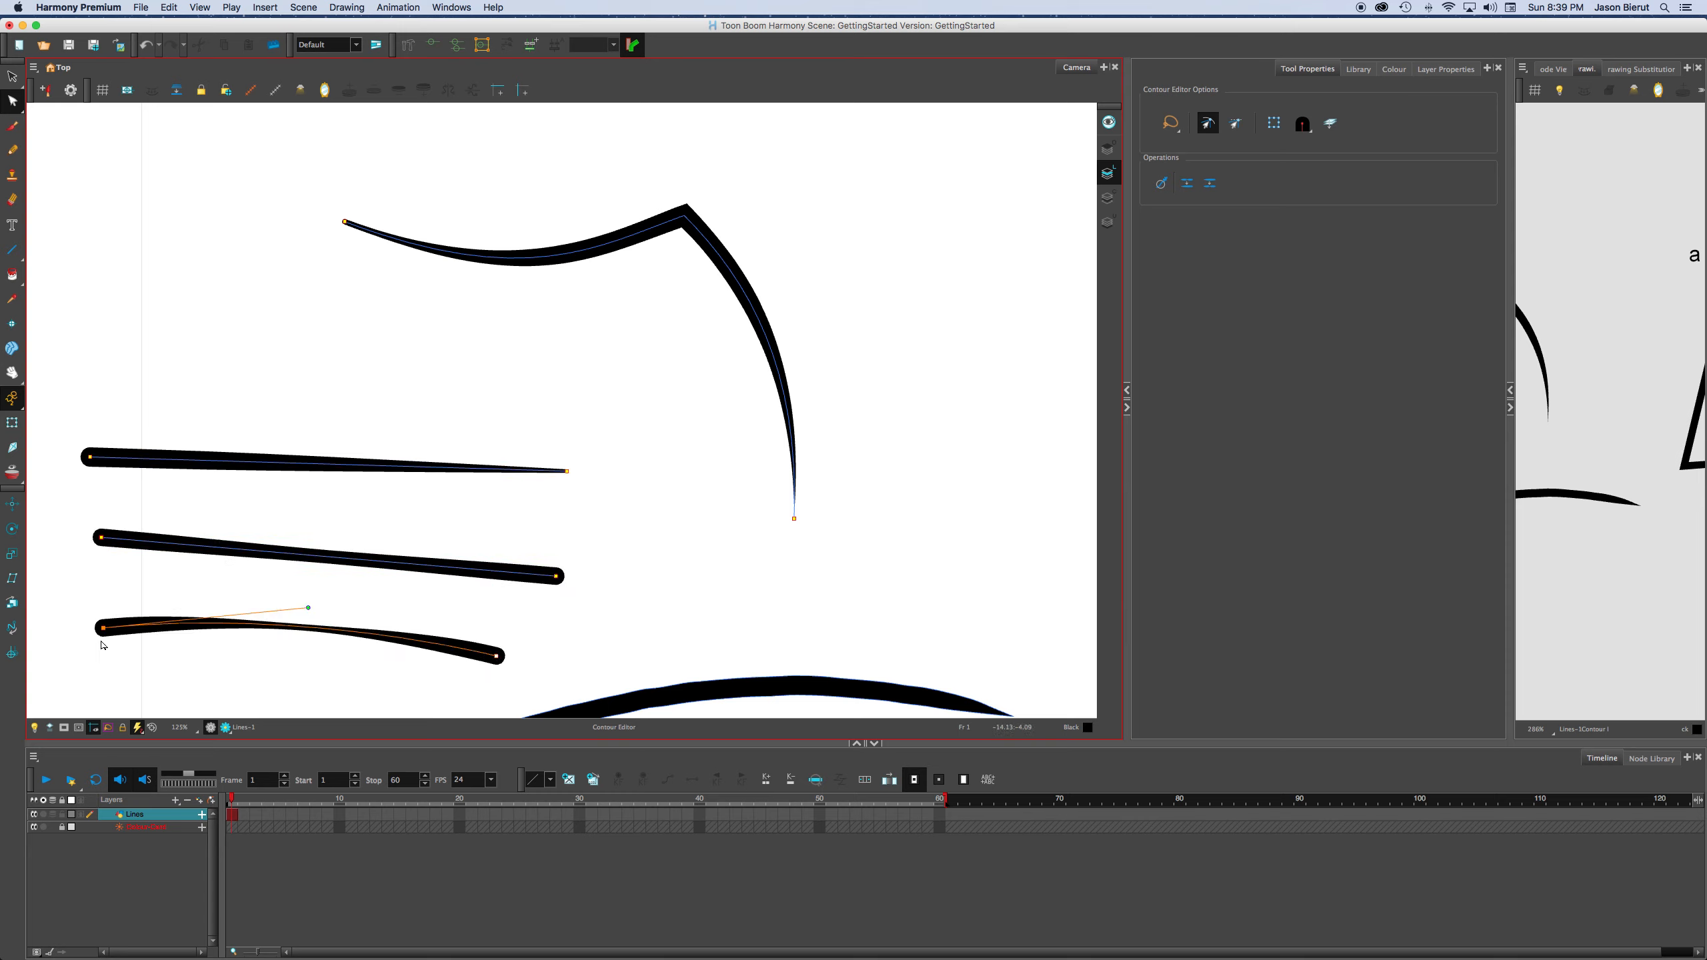
{"action": "left_click", "coordinate": [100, 628], "text": "alt"}
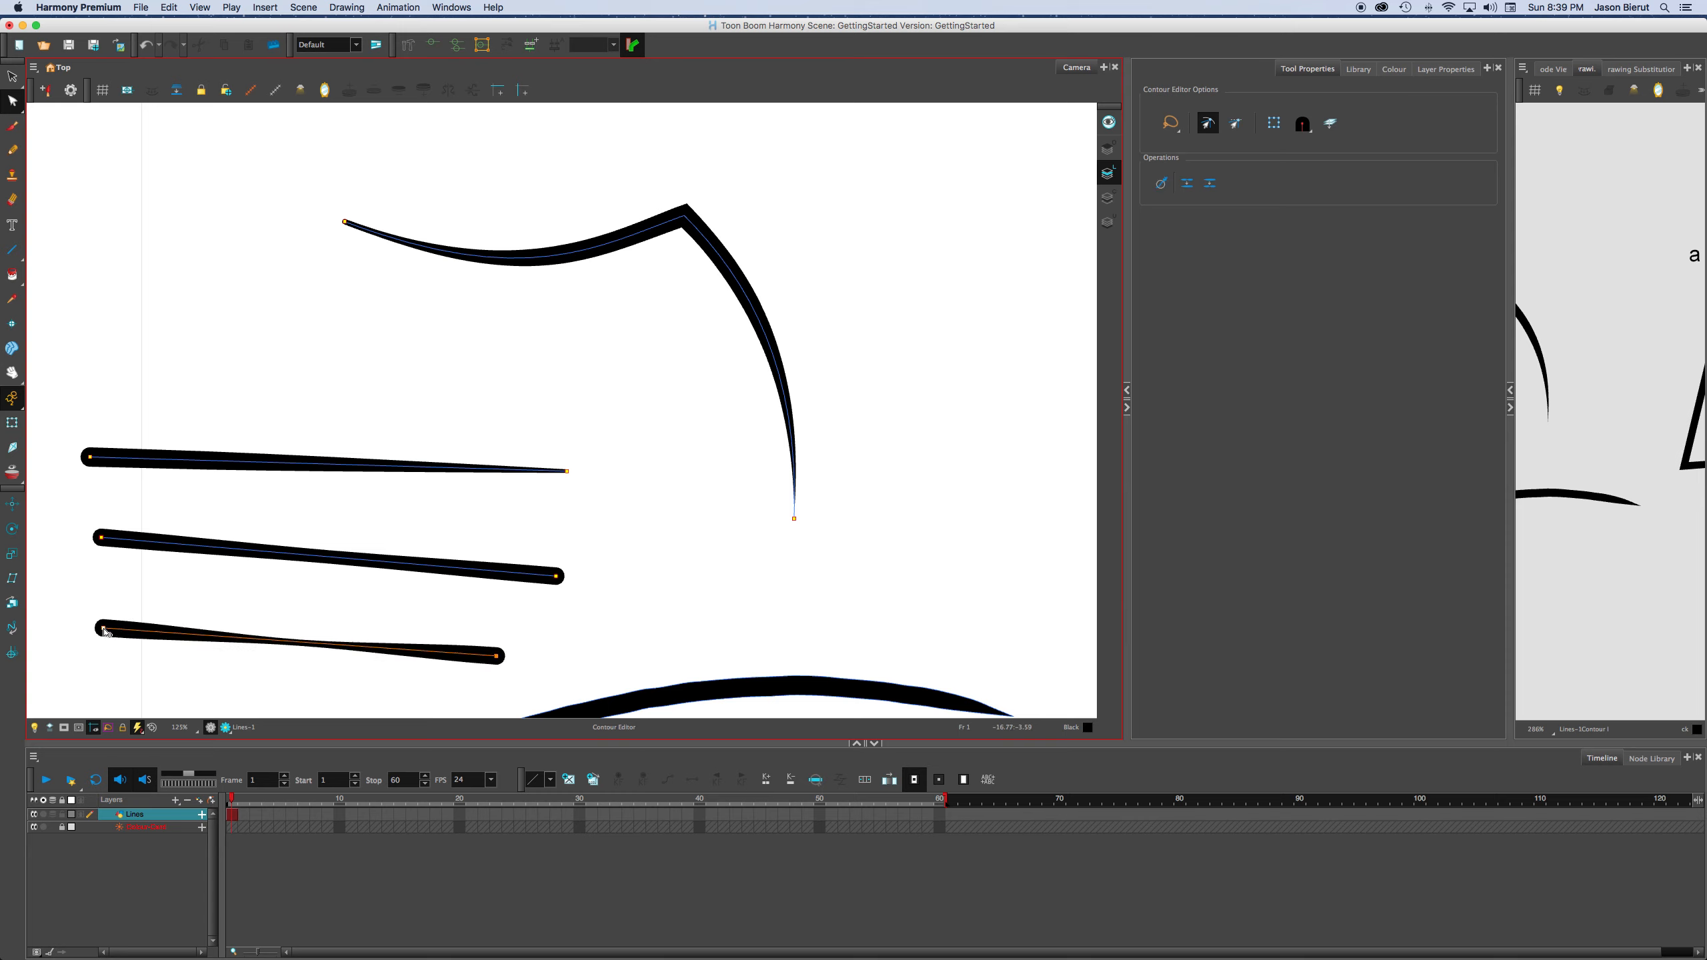
Nudge the middle stacked line's right-end point upward until the line is horizontal, and clear the selection.
{"action": "key", "text": "Up"}
{"action": "key", "text": "Up"}
{"action": "key", "text": "Up"}
{"action": "key", "text": "Up"}
{"action": "key", "text": "Up"}
{"action": "key", "text": "Up"}
{"action": "key", "text": "Up"}
{"action": "key", "text": "Up"}
{"action": "key", "text": "Up"}
{"action": "key", "text": "Up"}
{"action": "key", "text": "Up"}
{"action": "key", "text": "Up"}
{"action": "key", "text": "Up"}
{"action": "key", "text": "Up"}
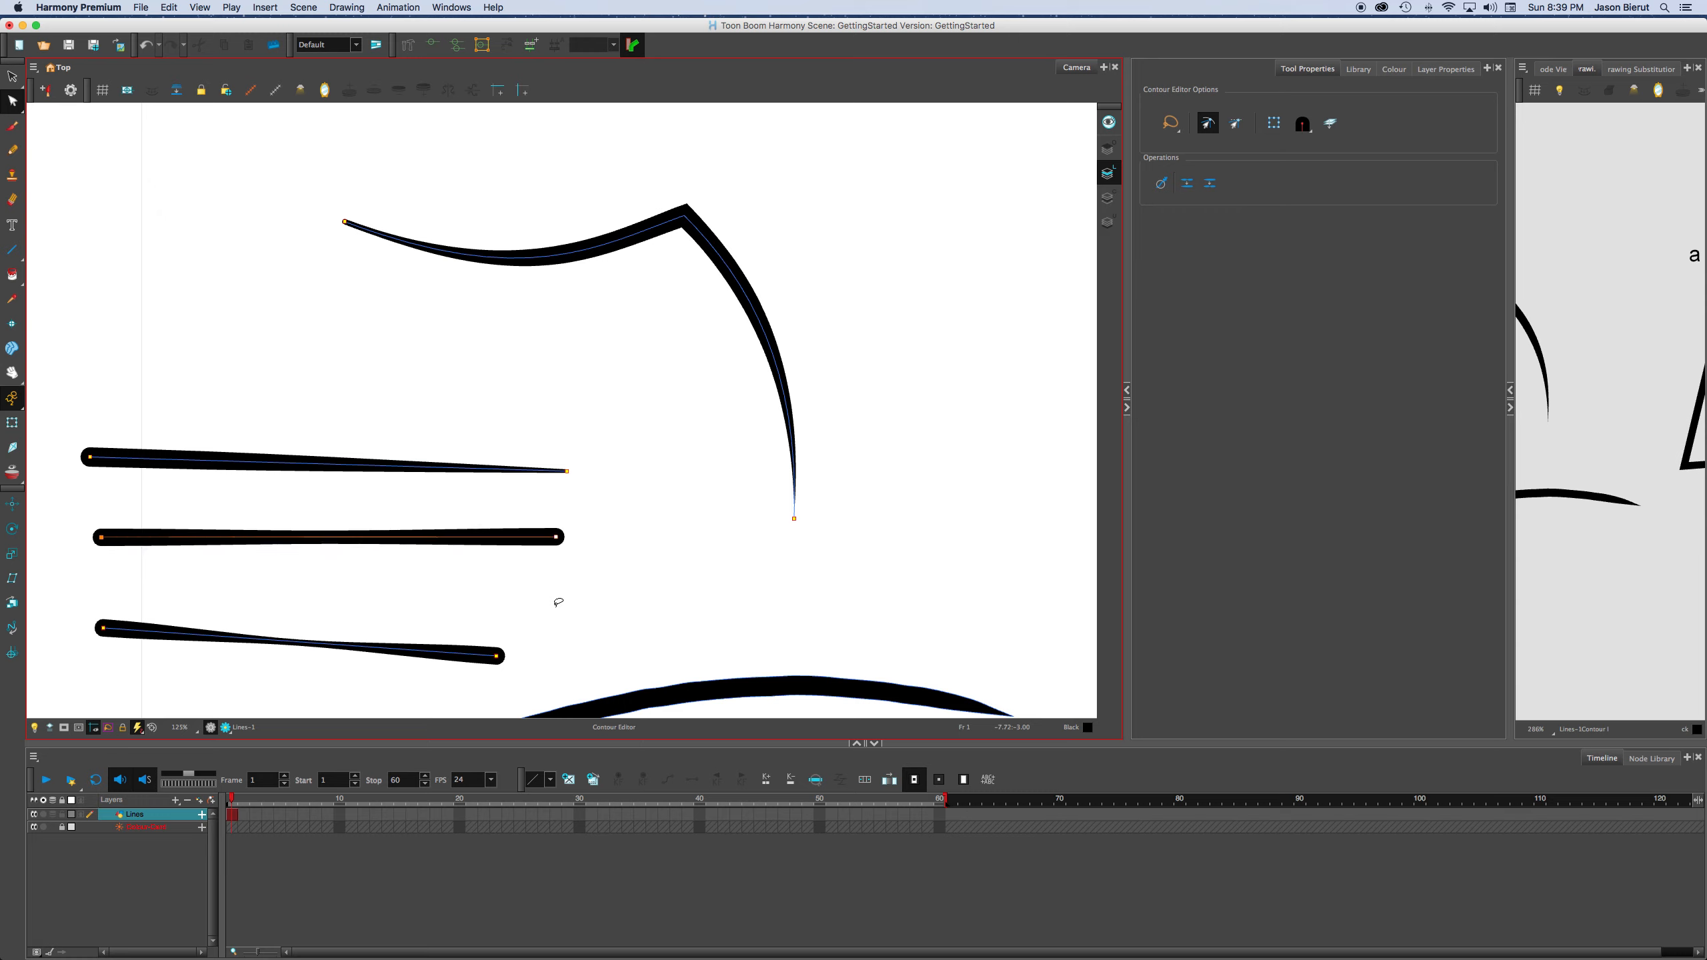
{"action": "left_click", "coordinate": [559, 605]}
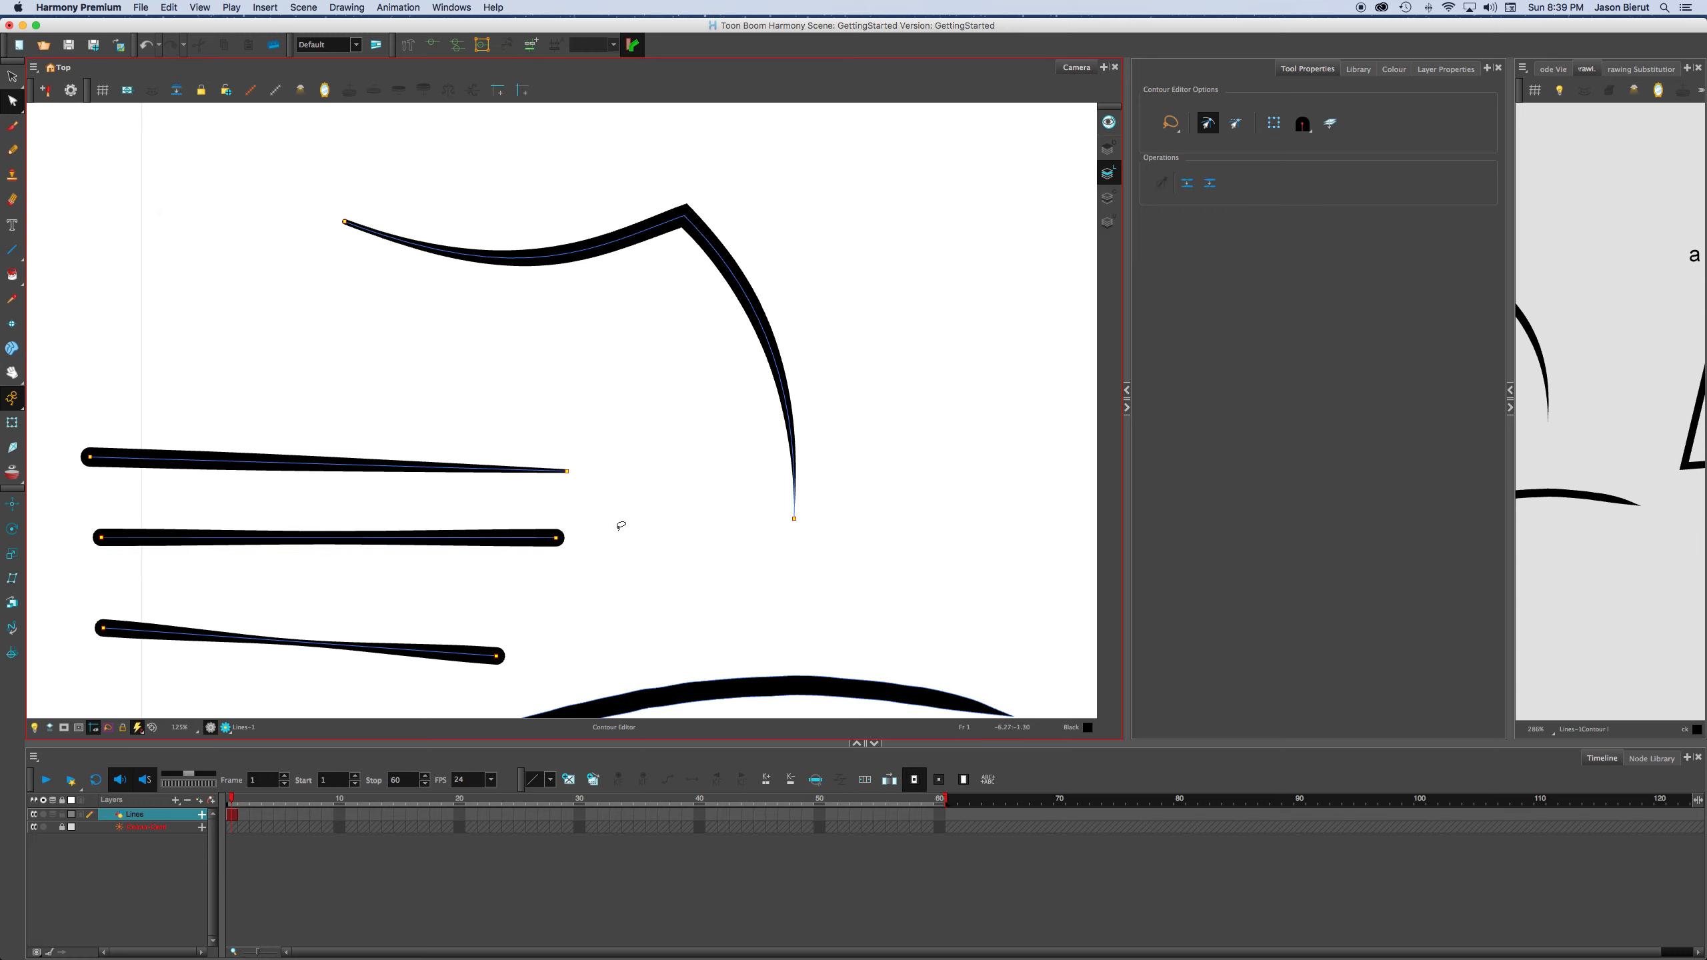
Raise the right-end point of the lowest stacked line until the line lies nearly horizontal.
{"action": "mouse_move", "coordinate": [644, 466]}
{"action": "left_mouse_down"}
{"action": "mouse_move", "coordinate": [548, 502]}
{"action": "mouse_move", "coordinate": [674, 510]}
{"action": "mouse_move", "coordinate": [586, 572]}
{"action": "mouse_move", "coordinate": [567, 505]}
{"action": "mouse_move", "coordinate": [572, 526]}
{"action": "mouse_move", "coordinate": [631, 491]}
{"action": "left_mouse_up"}
{"action": "key", "text": "space"}
{"action": "key", "text": "2"}
{"action": "key", "text": "1"}
{"action": "key", "text": "1"}
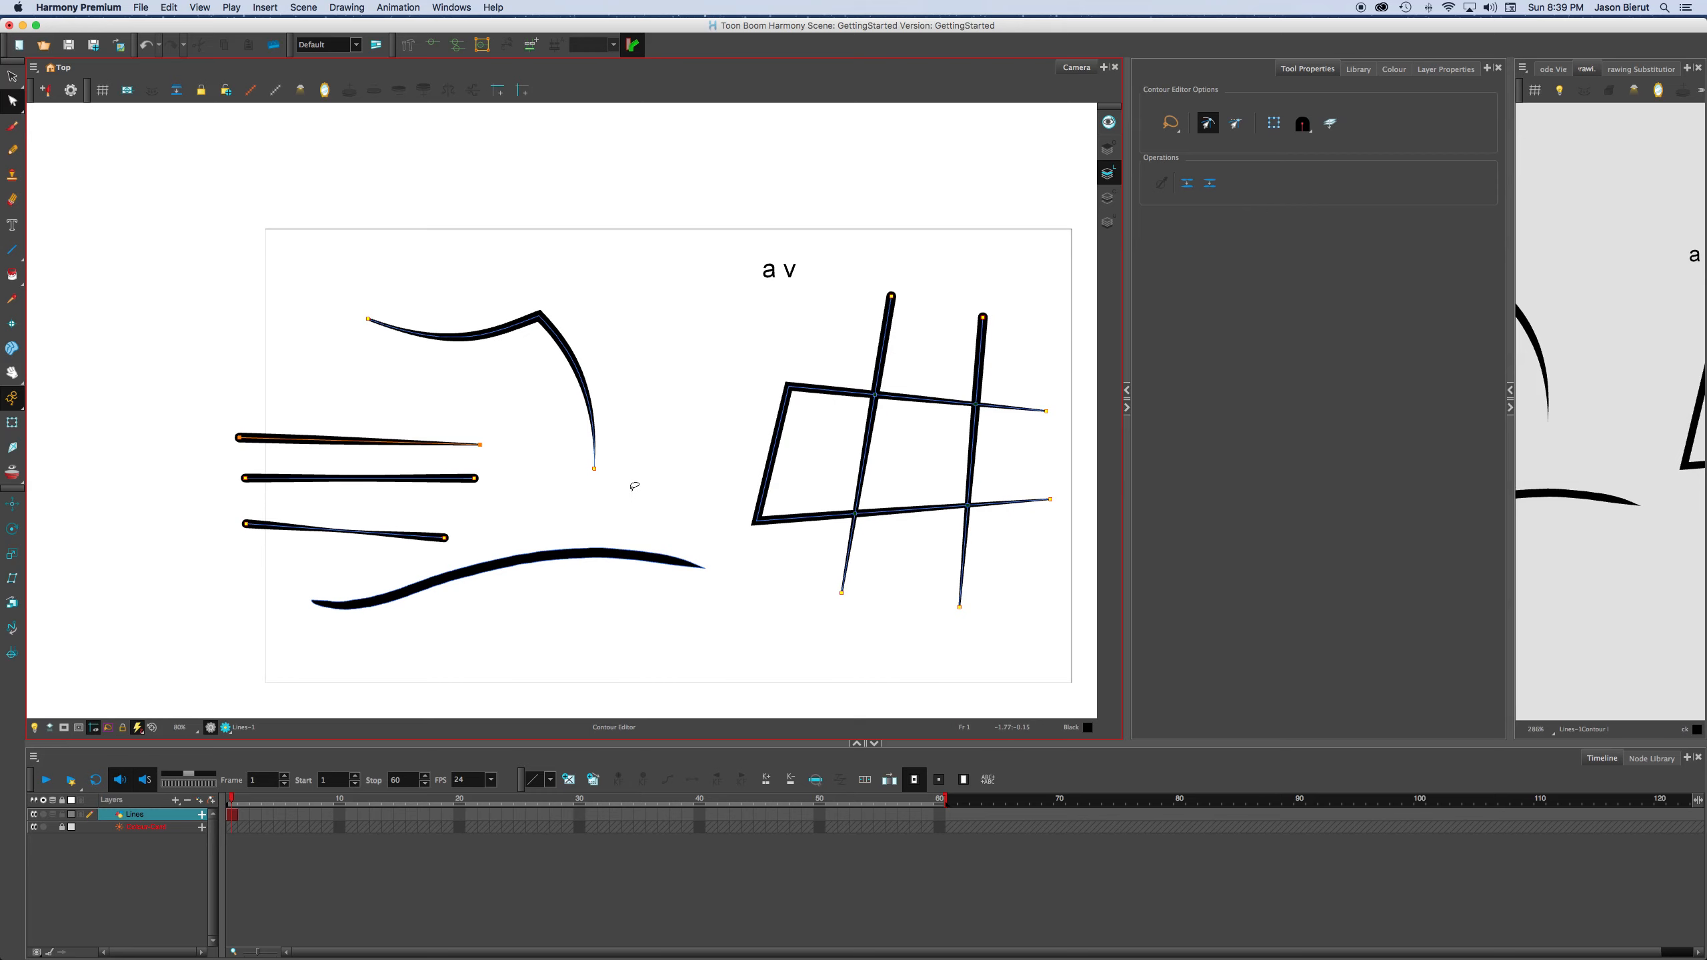
{"action": "left_click_drag", "start_coordinate": [615, 502], "coordinate": [583, 484]}
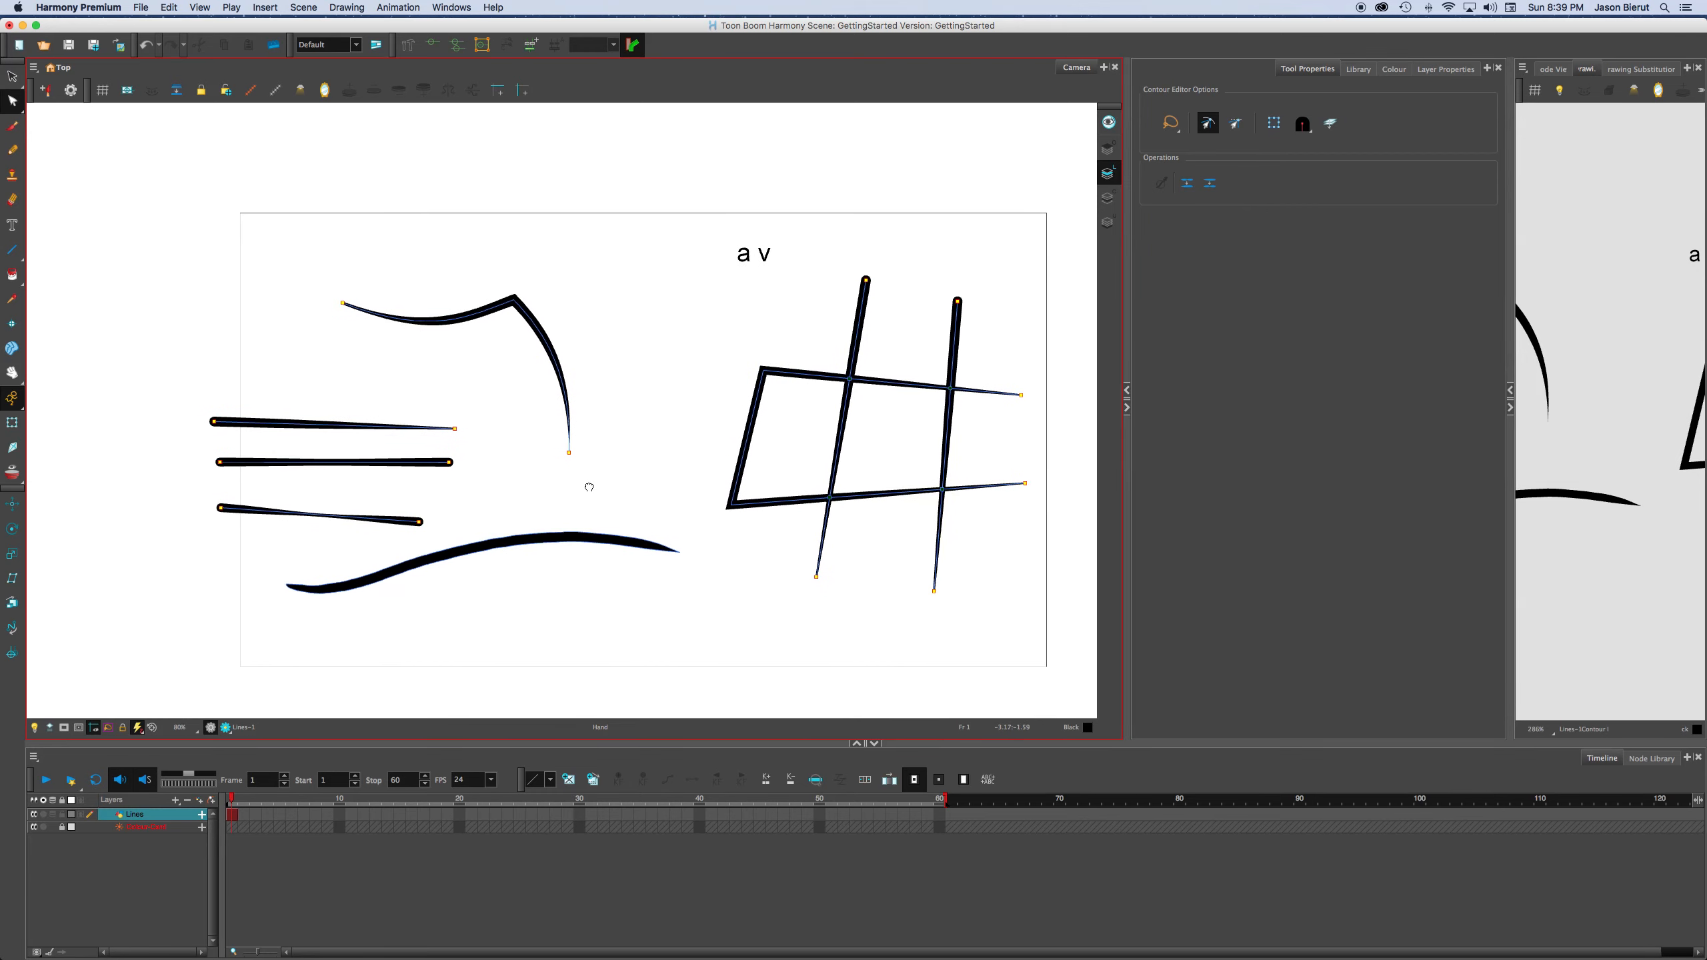
{"action": "key", "text": "2"}
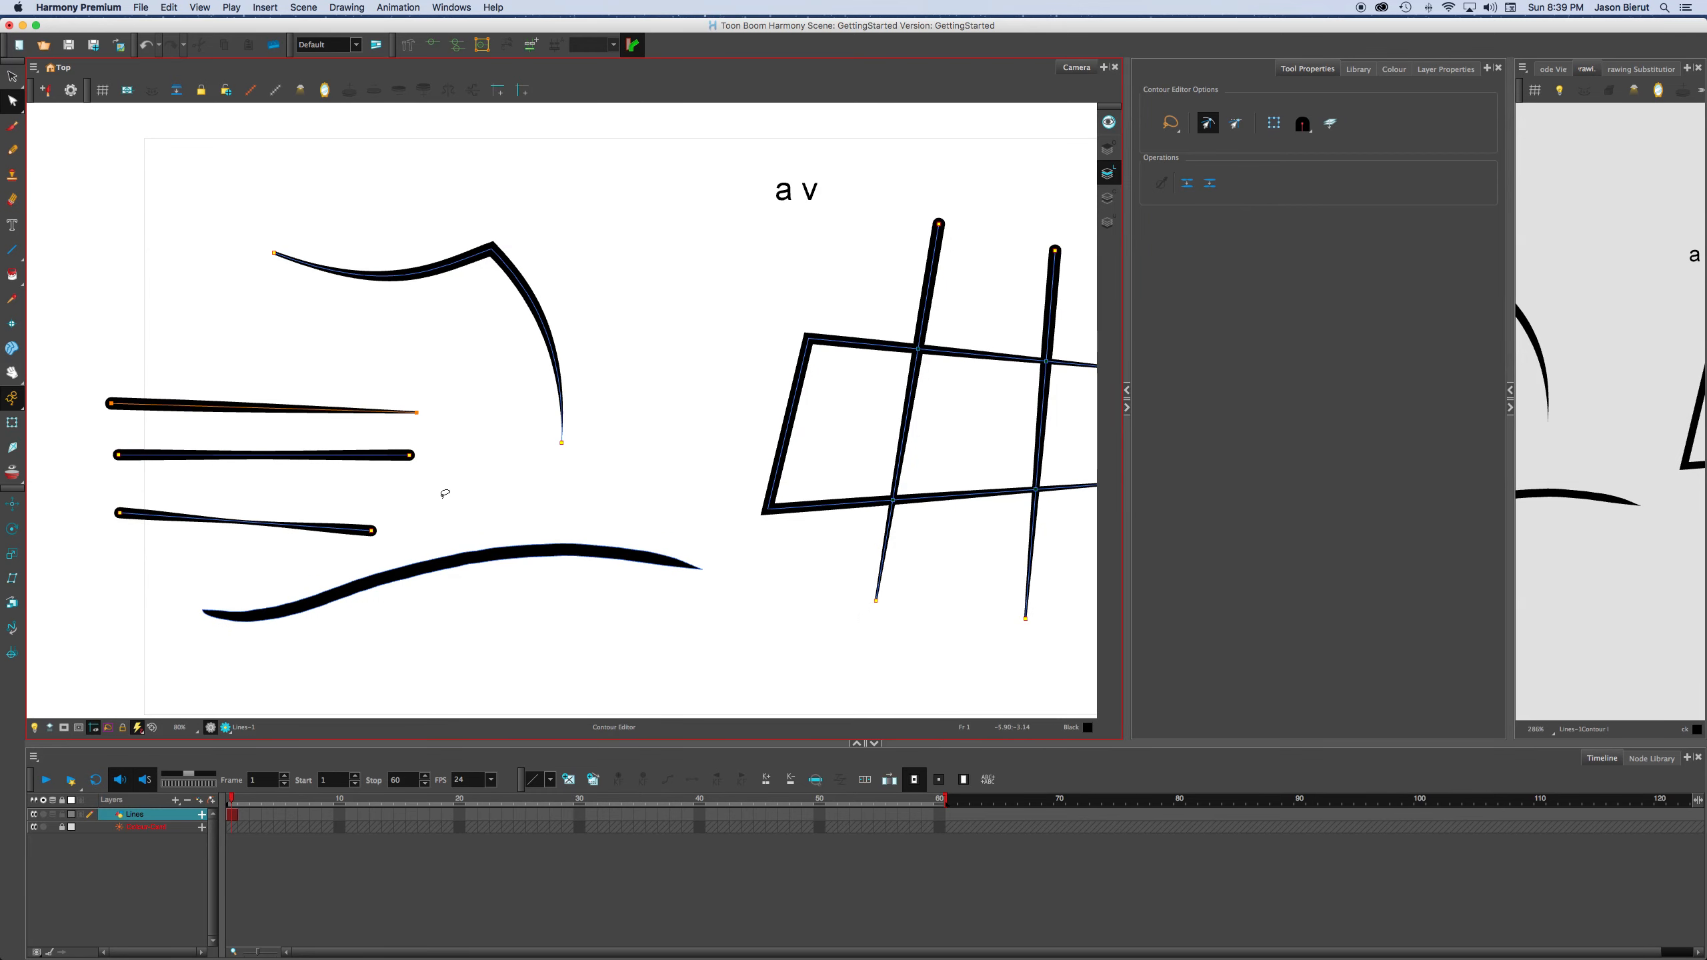
{"action": "left_click", "coordinate": [392, 529]}
{"action": "left_click_drag", "start_coordinate": [391, 527], "coordinate": [392, 515]}
{"action": "left_click_drag", "start_coordinate": [557, 489], "coordinate": [529, 474]}
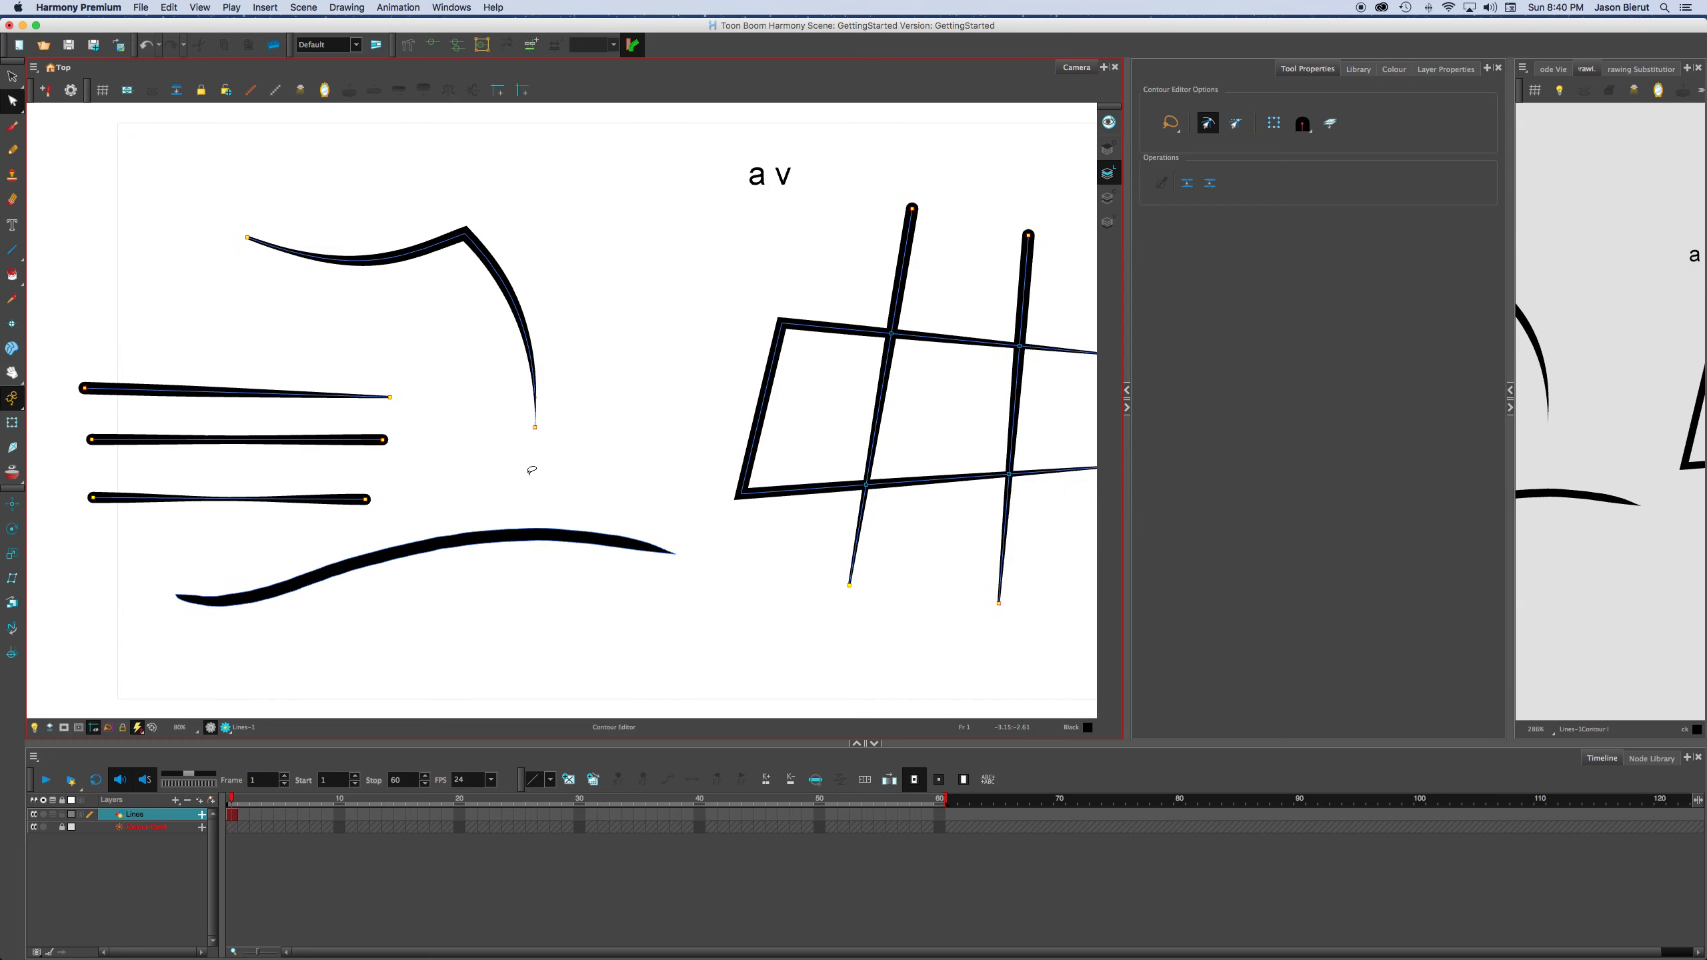